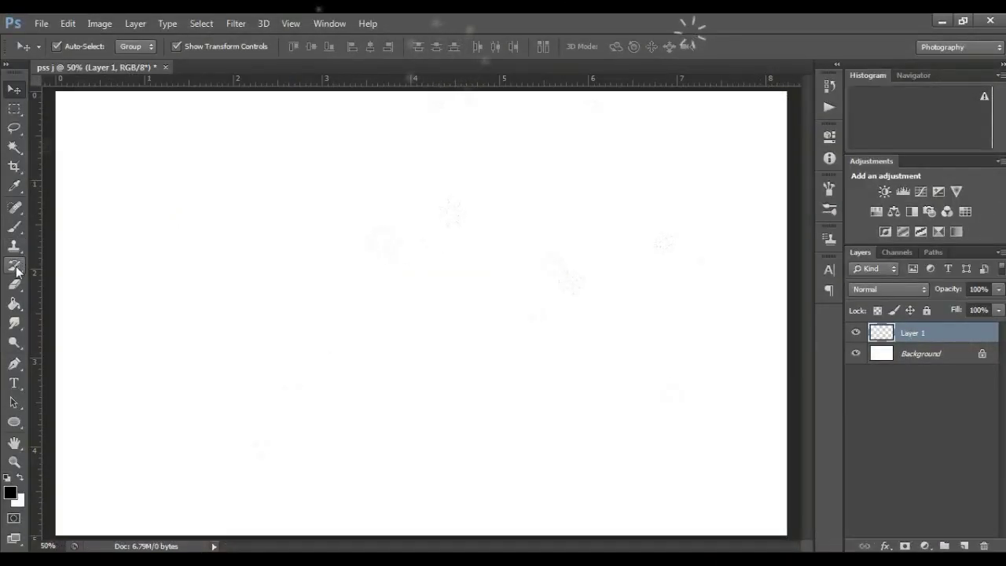
# Select the Paint Bucket tool to fill the empty Layer 1
pyautogui.click(14, 305)
# Fill Layer 1 black and place the shirtless man's photo centred on it as Layer 2
pyautogui.click(71, 312)
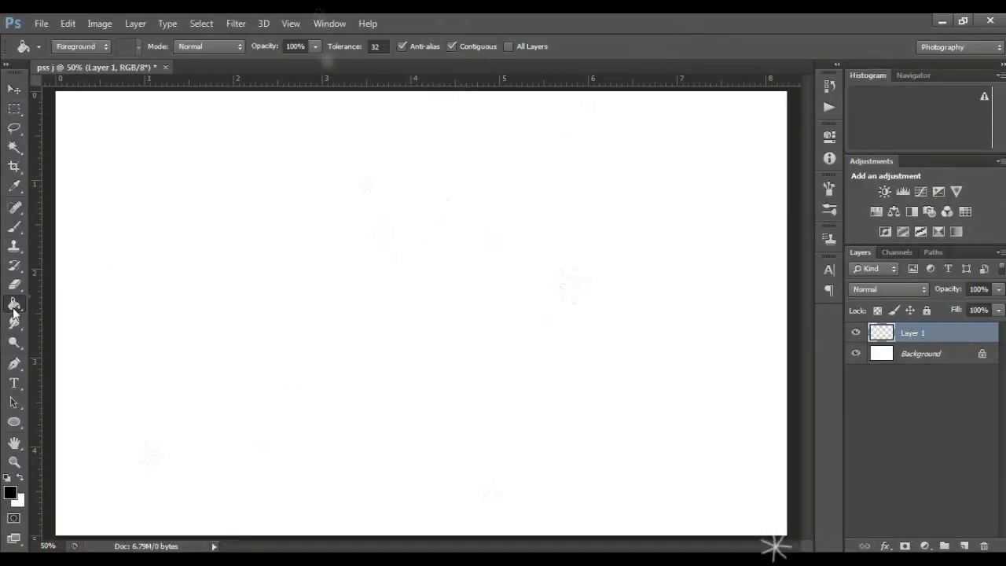
pyautogui.click(333, 294)
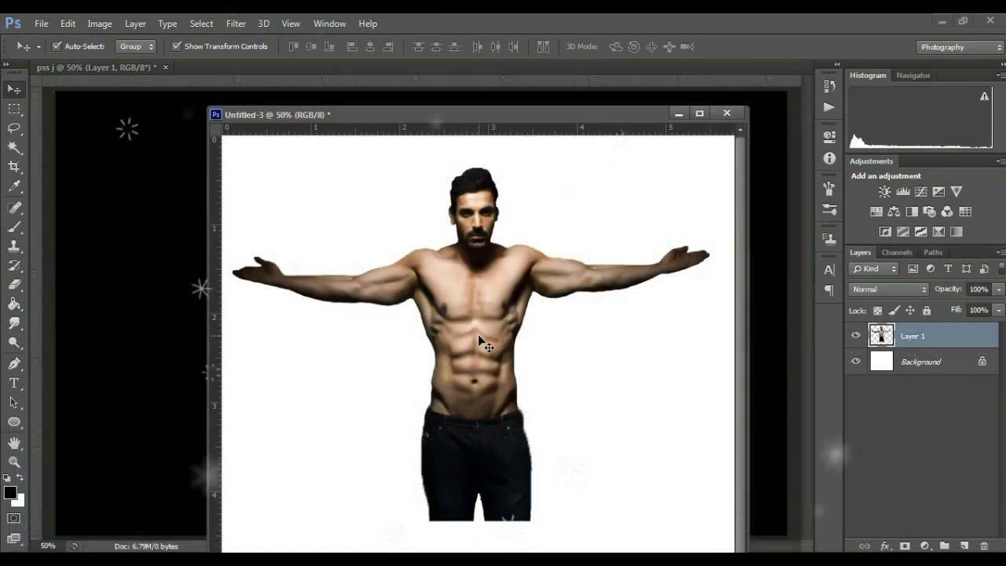
pyautogui.moveTo(480, 334); pyautogui.dragTo(173, 333)
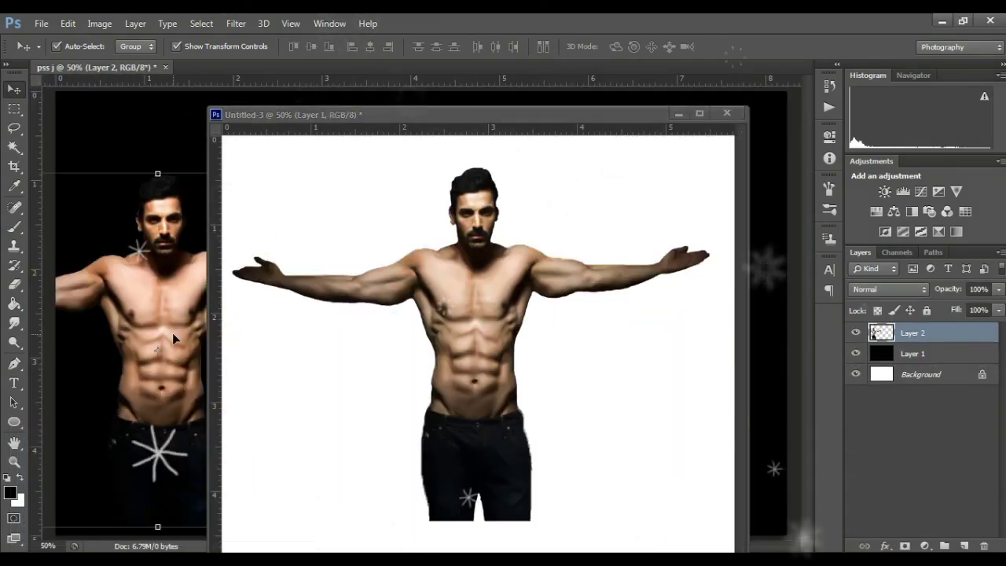
pyautogui.click(679, 117)
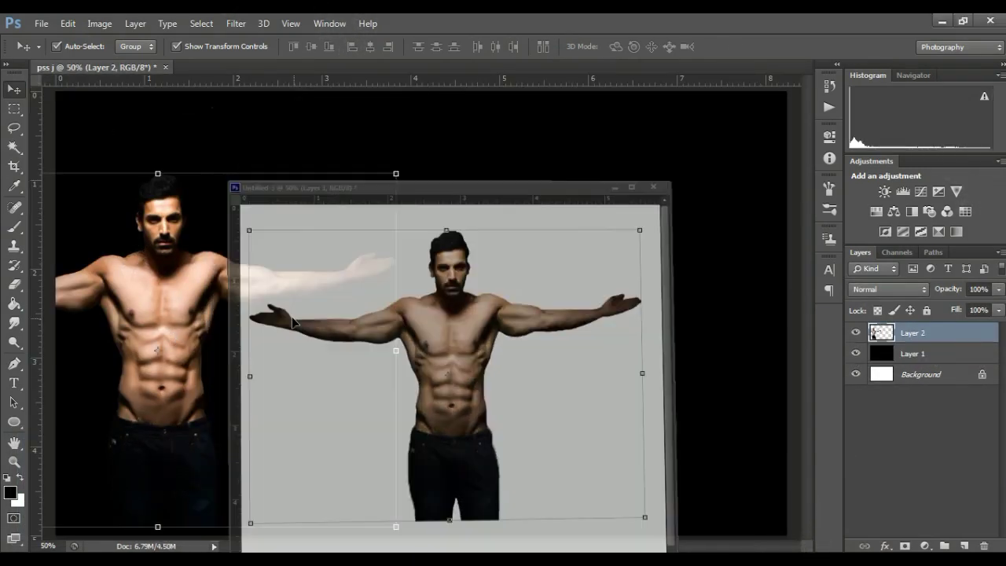
pyautogui.moveTo(189, 284); pyautogui.dragTo(421, 280)
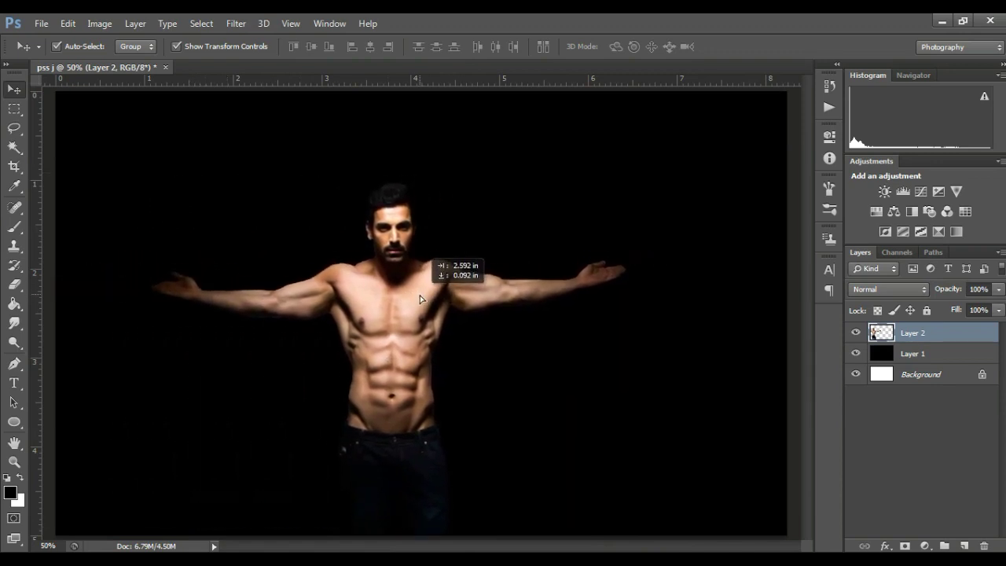
# Scale the man's photo on Layer 2 up to about 110% and reposition it
pyautogui.moveTo(422, 280); pyautogui.dragTo(419, 299)
pyautogui.moveTo(626, 190); pyautogui.dragTo(670, 150)
pyautogui.moveTo(441, 274)
pyautogui.mouseDown()
pyautogui.moveTo(417, 248)
pyautogui.moveTo(418, 262)
pyautogui.mouseUp()
pyautogui.moveTo(649, 143); pyautogui.dragTo(651, 145)
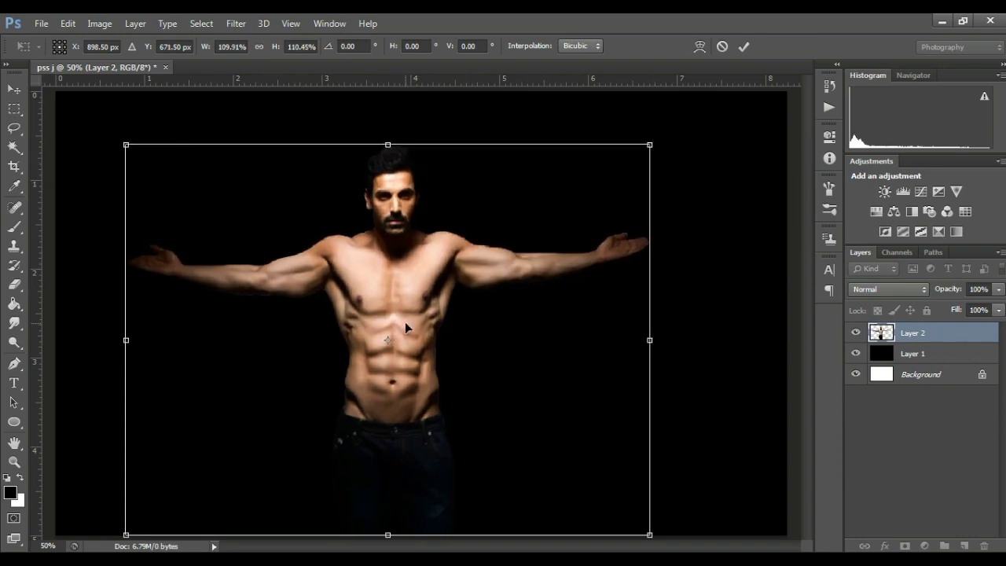
pyautogui.press('Return')
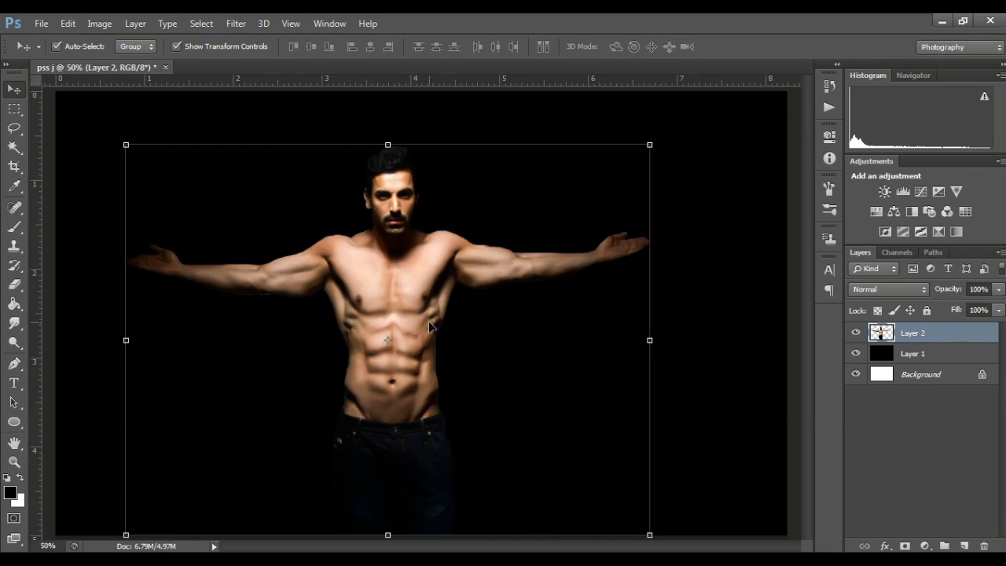
# Nudge the enlarged photo slightly right and bring the Untitled-4 document forward
pyautogui.moveTo(411, 304); pyautogui.dragTo(426, 304)
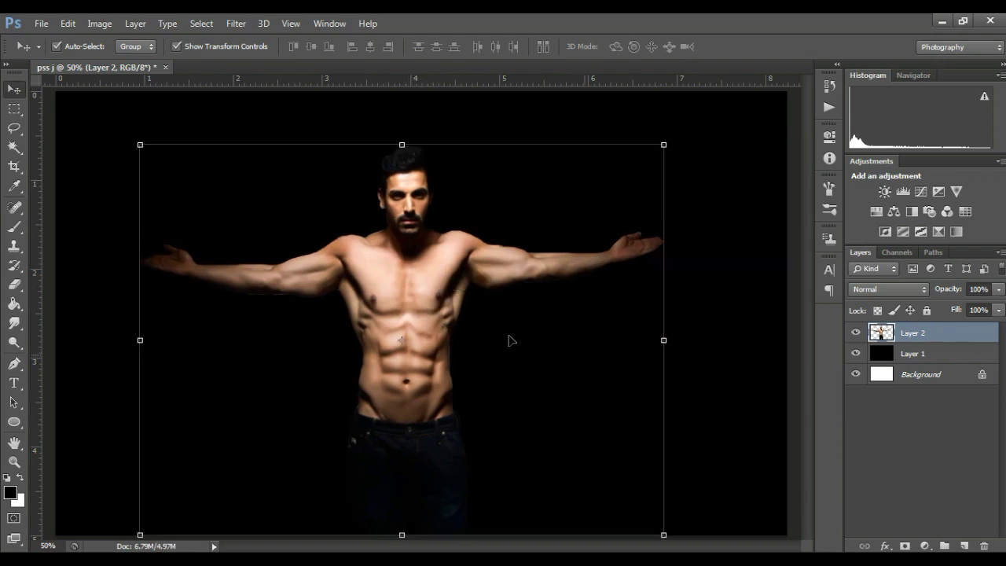
pyautogui.moveTo(444, 281); pyautogui.dragTo(454, 280)
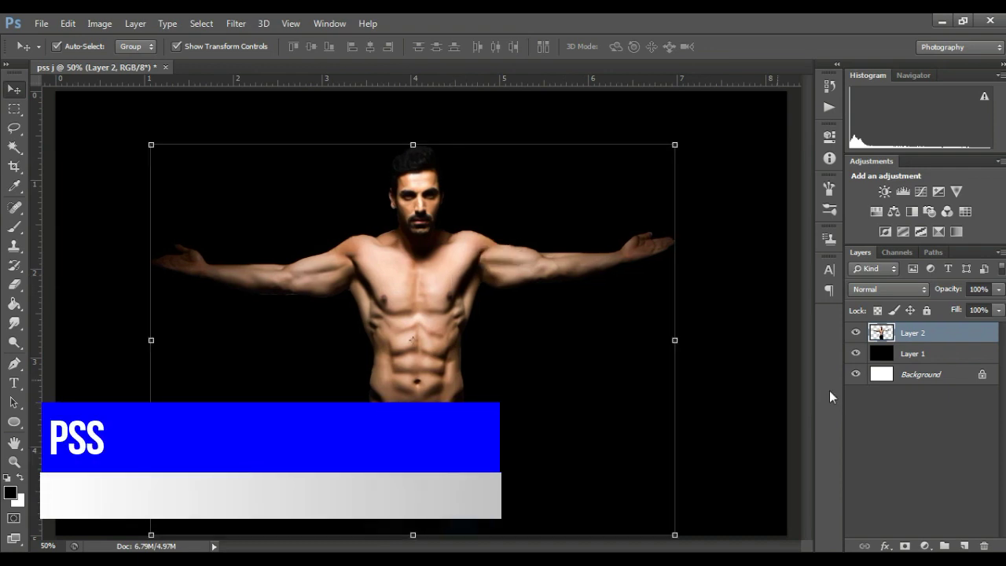
pyautogui.click(448, 547)
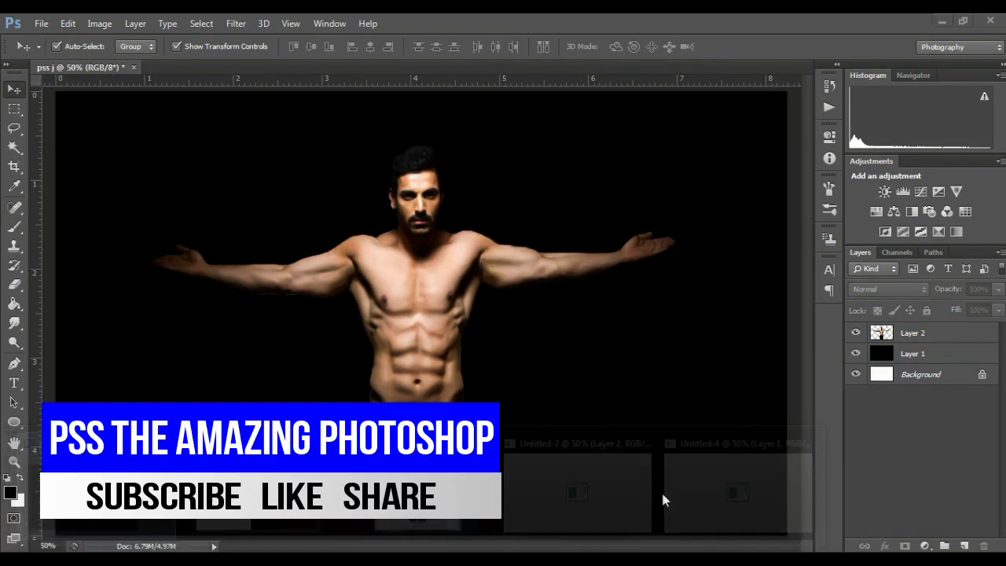
pyautogui.click(661, 490)
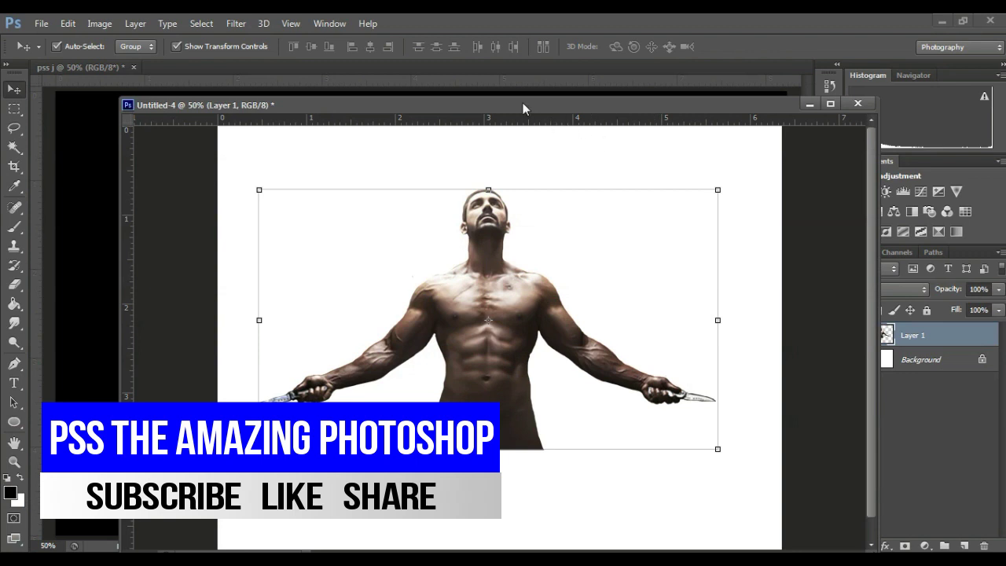
# Bring the knife-holding man from Untitled-4 into the poster as Layer 3 and position him
pyautogui.moveTo(525, 108); pyautogui.dragTo(631, 121)
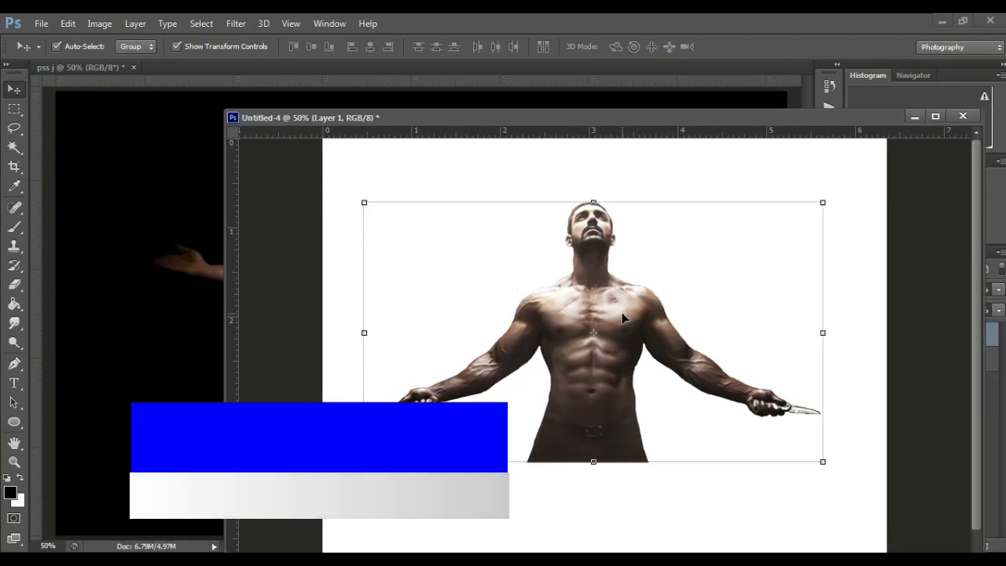
pyautogui.moveTo(622, 317); pyautogui.dragTo(161, 341)
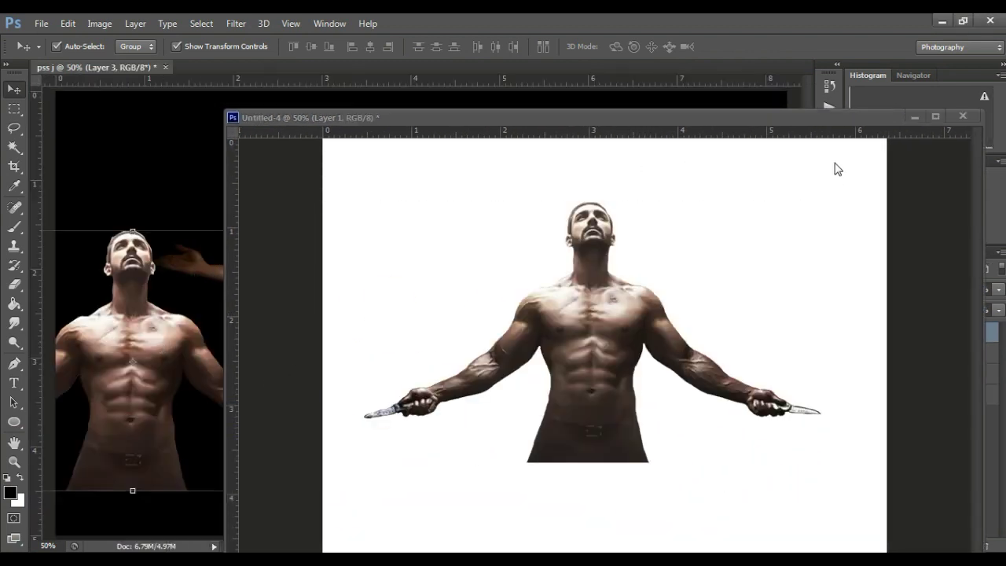
pyautogui.click(914, 116)
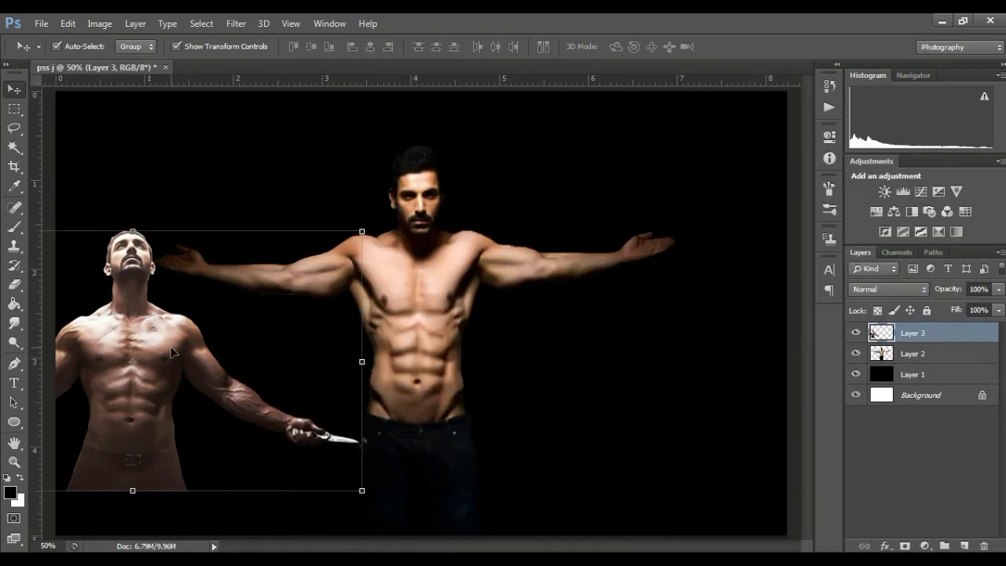
pyautogui.moveTo(188, 336)
pyautogui.mouseDown()
pyautogui.moveTo(481, 346)
pyautogui.moveTo(462, 392)
pyautogui.mouseUp()
# Free-transform the knife-holding man on Layer 3 to about 104%
pyautogui.hotkey('ctrl', 't')
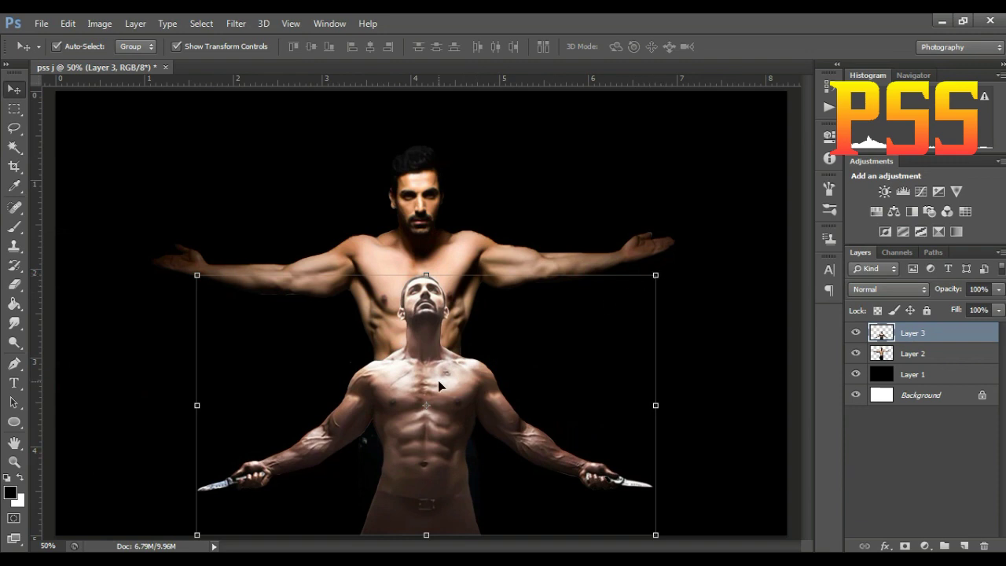
pyautogui.moveTo(655, 275); pyautogui.dragTo(660, 271)
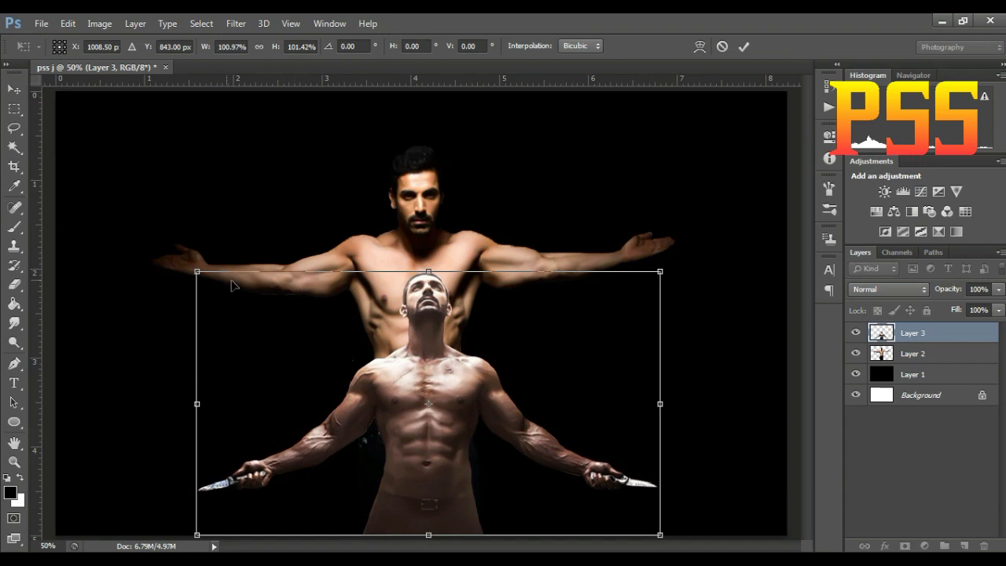
pyautogui.moveTo(198, 270); pyautogui.dragTo(183, 265)
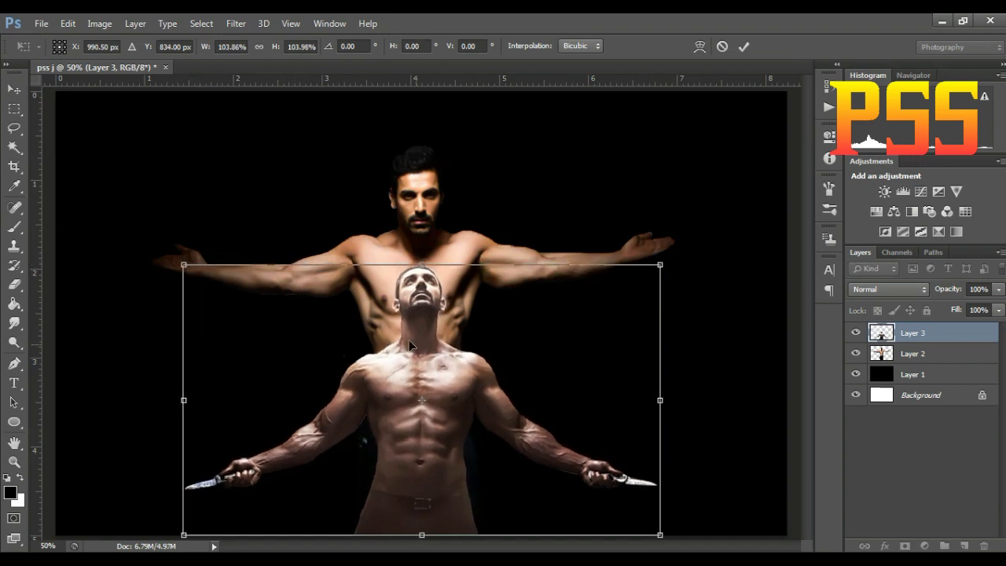
pyautogui.press('Return')
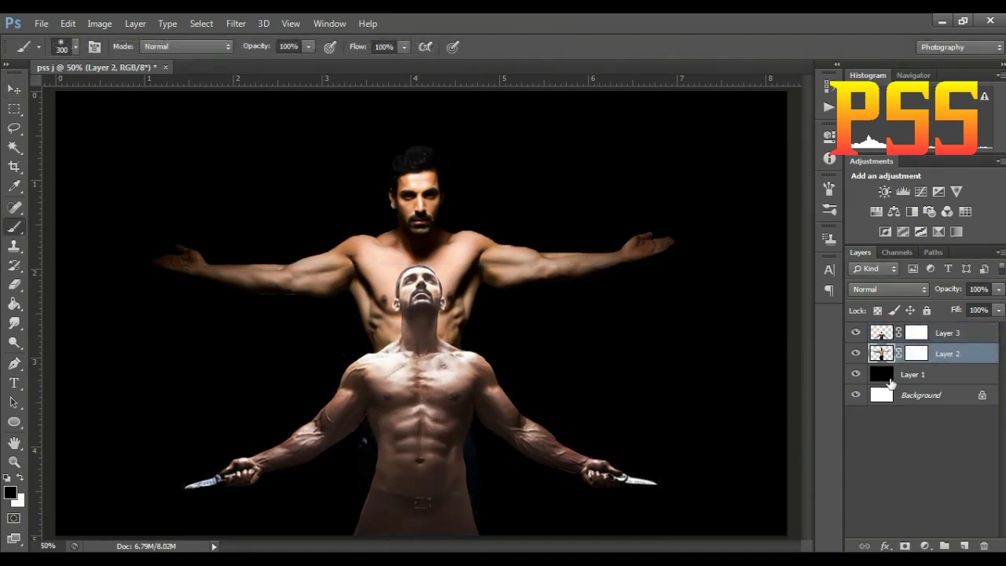
# Paint black on Layer 3's mask with a 300 then 175 brush, and show Untitled-1
pyautogui.click(906, 335)
pyautogui.moveTo(377, 408)
pyautogui.mouseDown()
pyautogui.moveTo(420, 401)
pyautogui.moveTo(424, 353)
pyautogui.moveTo(413, 461)
pyautogui.moveTo(386, 508)
pyautogui.moveTo(476, 521)
pyautogui.moveTo(436, 463)
pyautogui.moveTo(411, 478)
pyautogui.moveTo(415, 438)
pyautogui.moveTo(415, 448)
pyautogui.mouseUp()
pyautogui.press('[')
pyautogui.press('[')
pyautogui.press('[')
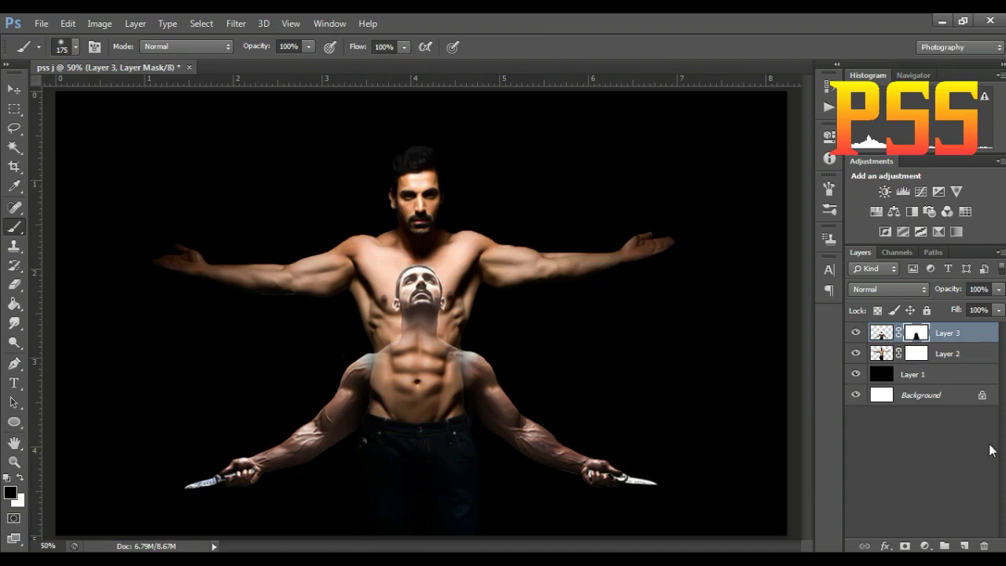
pyautogui.click(15, 89)
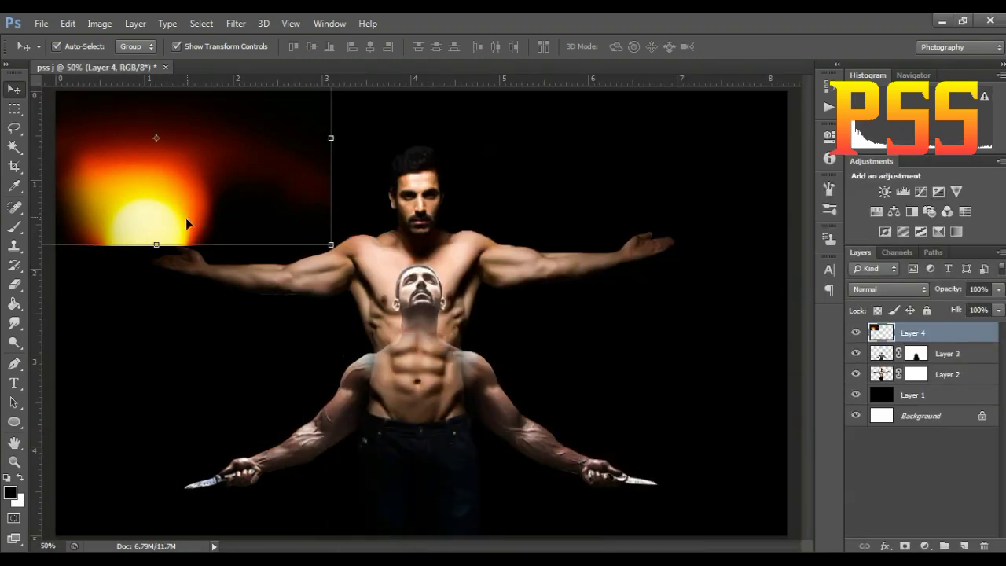
# Bring the orange fire glow in as Layer 4 and stretch it to fill the canvas
pyautogui.moveTo(186, 224)
pyautogui.mouseDown()
pyautogui.moveTo(430, 363)
pyautogui.moveTo(448, 511)
pyautogui.mouseUp()
pyautogui.moveTo(588, 319); pyautogui.dragTo(788, 93)
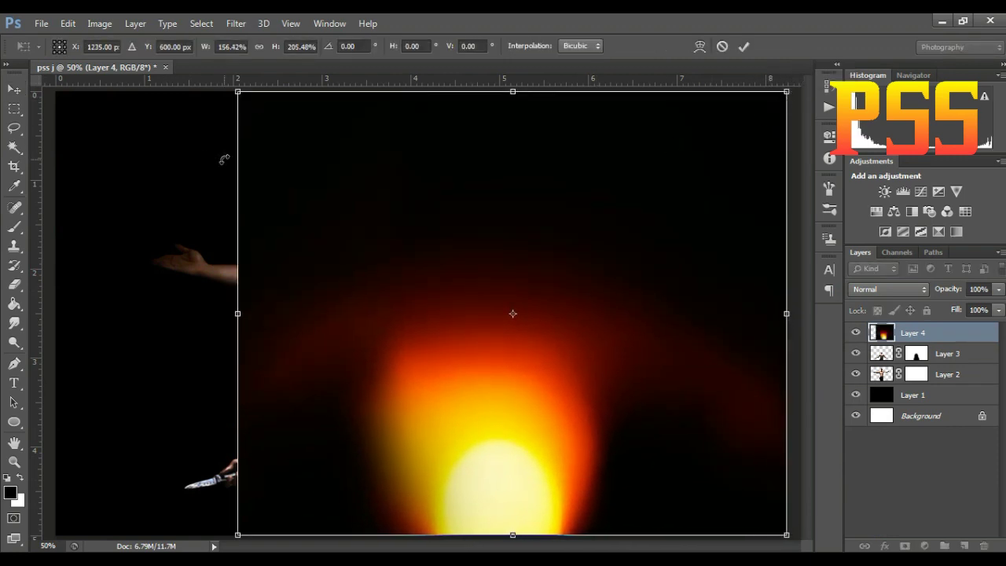
pyautogui.moveTo(238, 95); pyautogui.dragTo(55, 91)
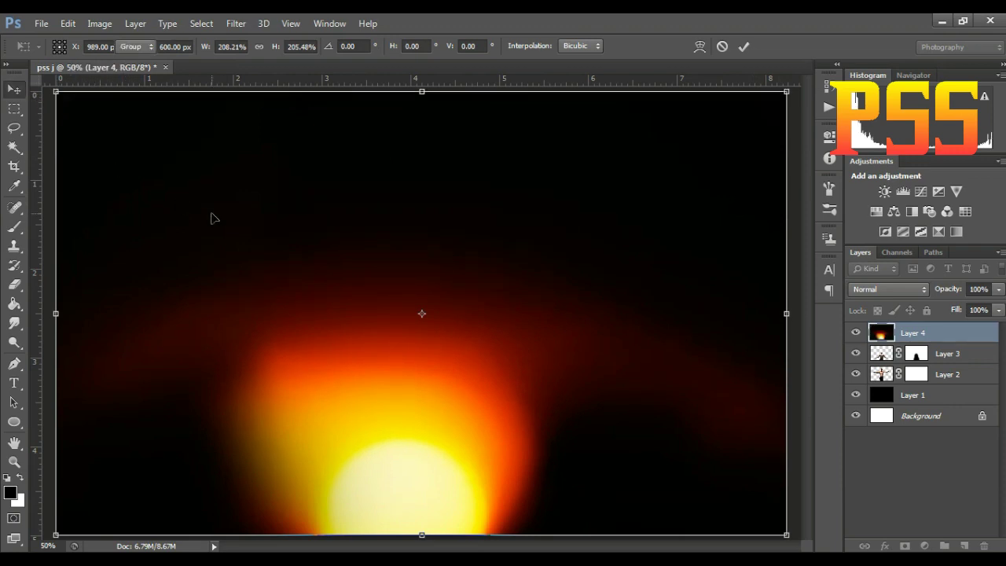
pyautogui.press('Return')
# Place Layer 4 just above Layer 1, behind both men, and nudge Layers 2–3 left
pyautogui.moveTo(891, 338); pyautogui.dragTo(884, 388)
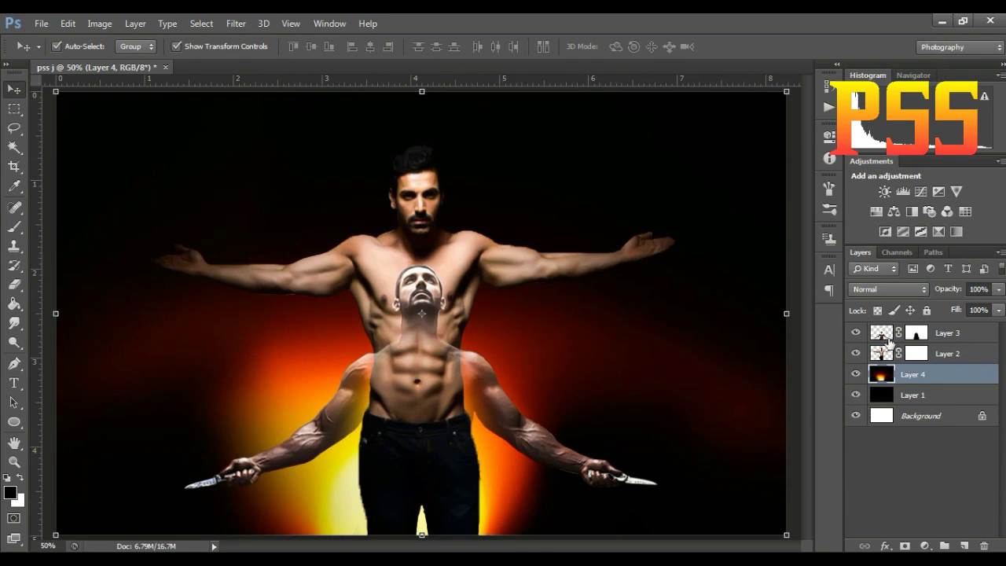
pyautogui.click(888, 340)
pyautogui.keyDown('ctrl'); pyautogui.click(887, 360); pyautogui.keyUp('ctrl')
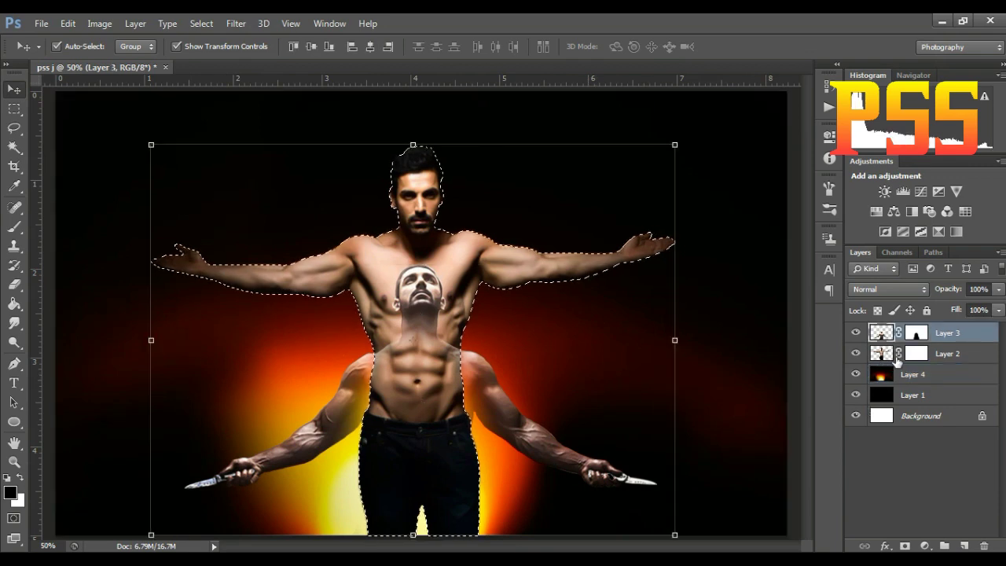
pyautogui.hotkey('ctrl', 'd')
pyautogui.keyDown('shift'); pyautogui.click(977, 360); pyautogui.keyUp('shift')
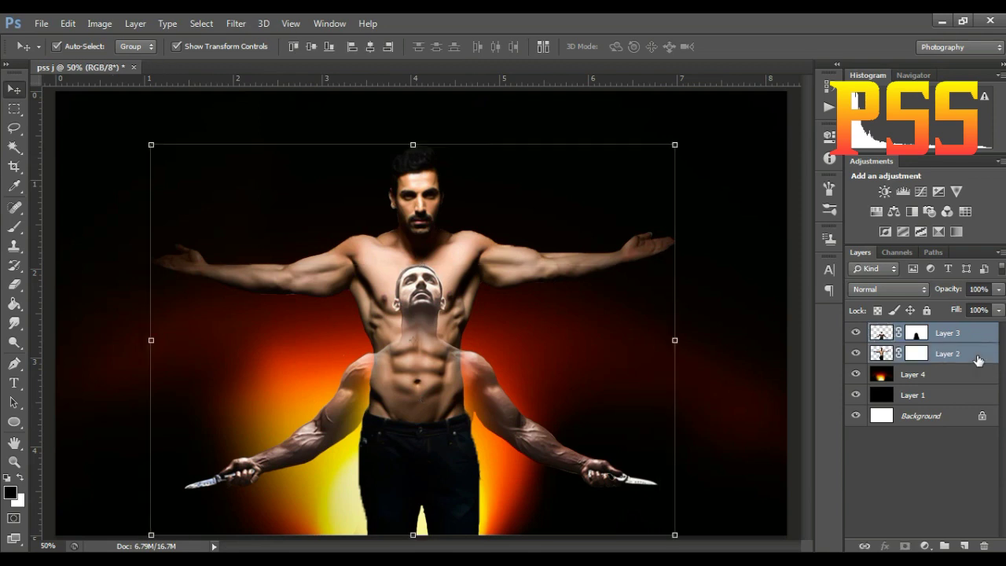
pyautogui.press('Left')
pyautogui.press('Left')
pyautogui.press('Left')
pyautogui.press('Left')
pyautogui.press('Left')
pyautogui.press('Left')
pyautogui.press('Left')
pyautogui.press('Left')
pyautogui.press('Left')
pyautogui.press('Left')
pyautogui.press('Left')
pyautogui.press('Left')
pyautogui.press('Left')
pyautogui.press('Left')
pyautogui.press('Left')
pyautogui.press('Left')
pyautogui.press('Left')
pyautogui.press('Left')
pyautogui.press('Left')
pyautogui.press('Left')
pyautogui.press('Left')
pyautogui.press('Left')
pyautogui.press('Left')
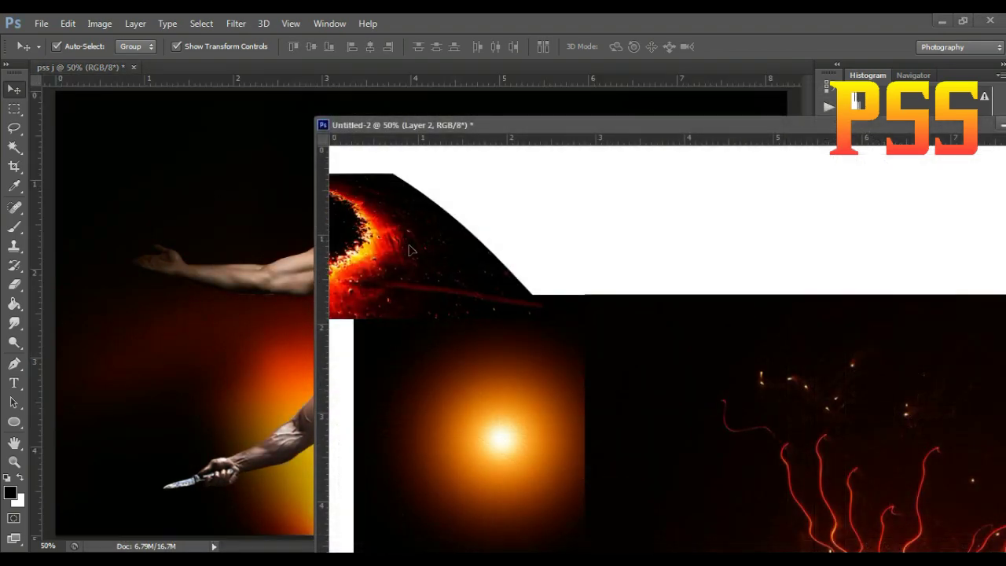
# Place the fire crater as Layer 5 across the poster bottom, above Layer 2, with a mask
pyautogui.moveTo(640, 224); pyautogui.dragTo(307, 218)
pyautogui.click(1001, 126)
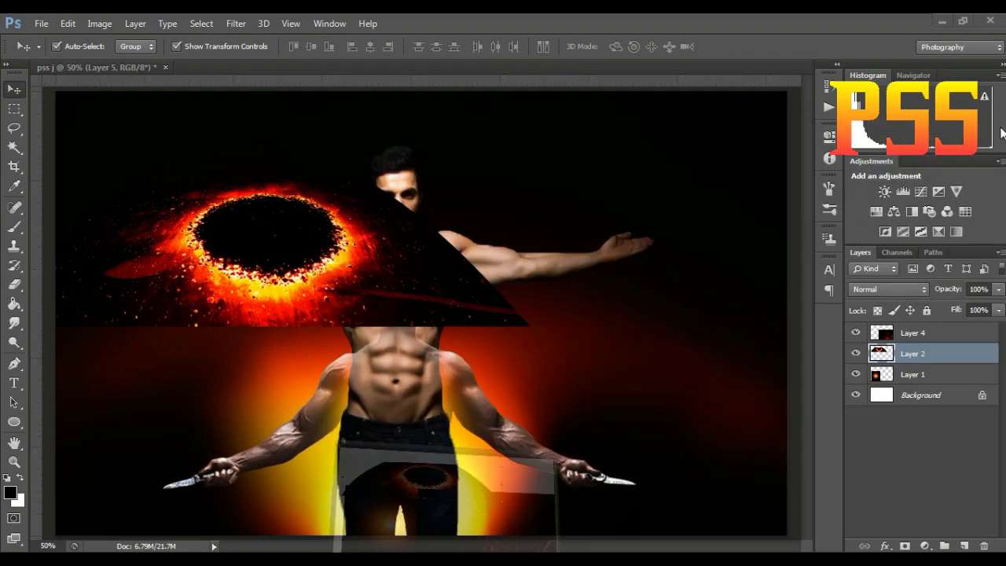
pyautogui.moveTo(362, 261)
pyautogui.mouseDown()
pyautogui.moveTo(550, 322)
pyautogui.moveTo(493, 464)
pyautogui.moveTo(470, 460)
pyautogui.mouseUp()
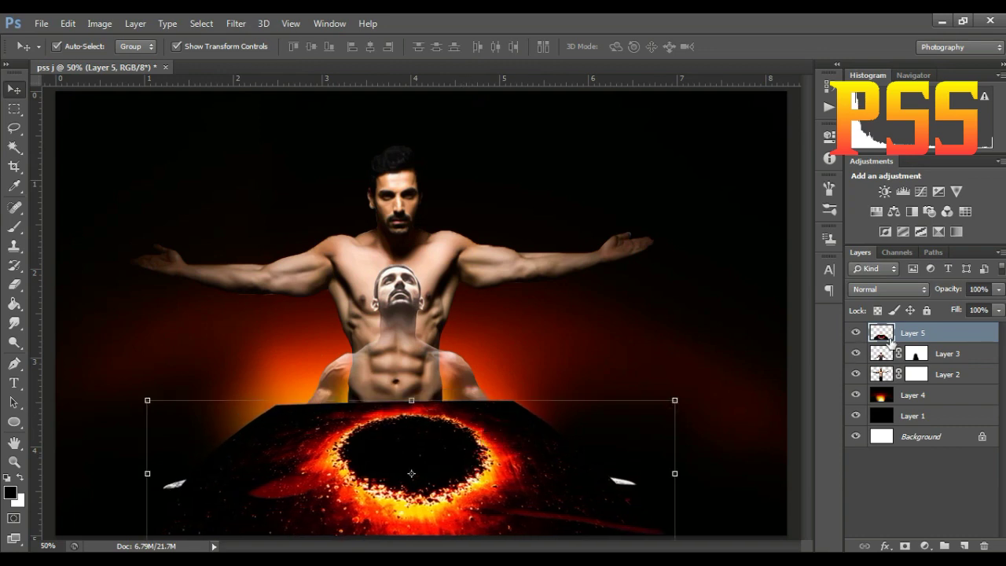
pyautogui.moveTo(880, 334); pyautogui.dragTo(880, 382)
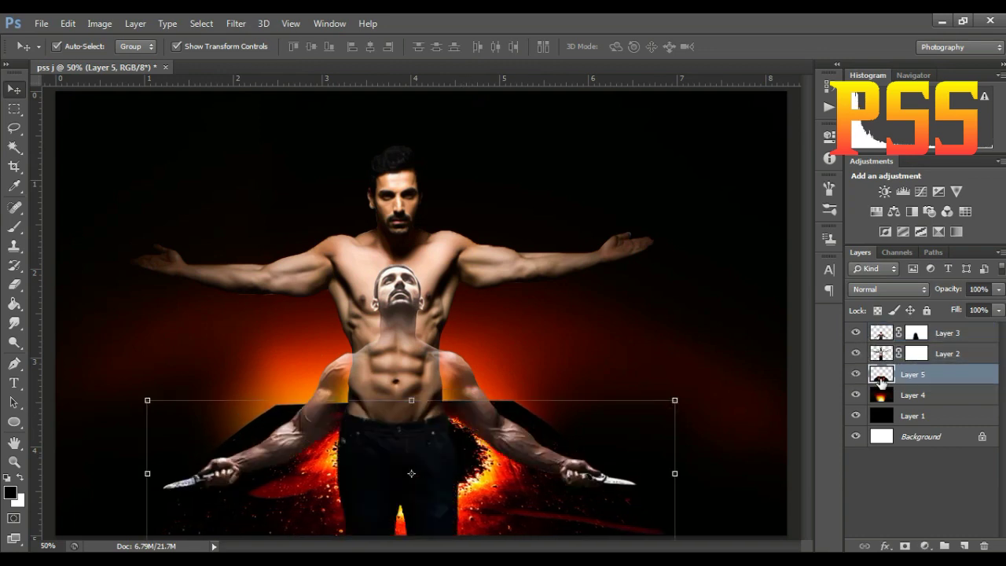
pyautogui.moveTo(879, 377); pyautogui.dragTo(884, 354)
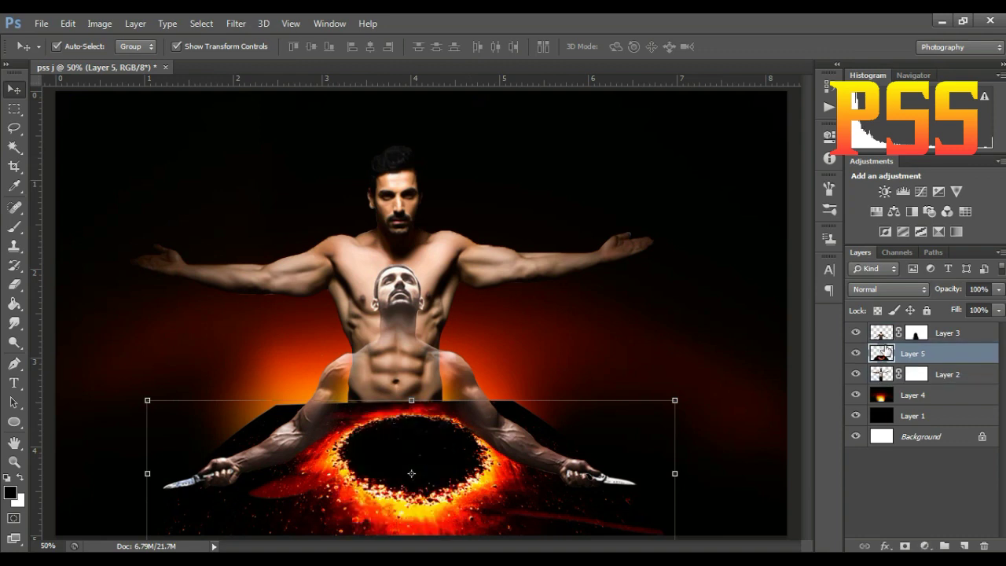
pyautogui.click(906, 545)
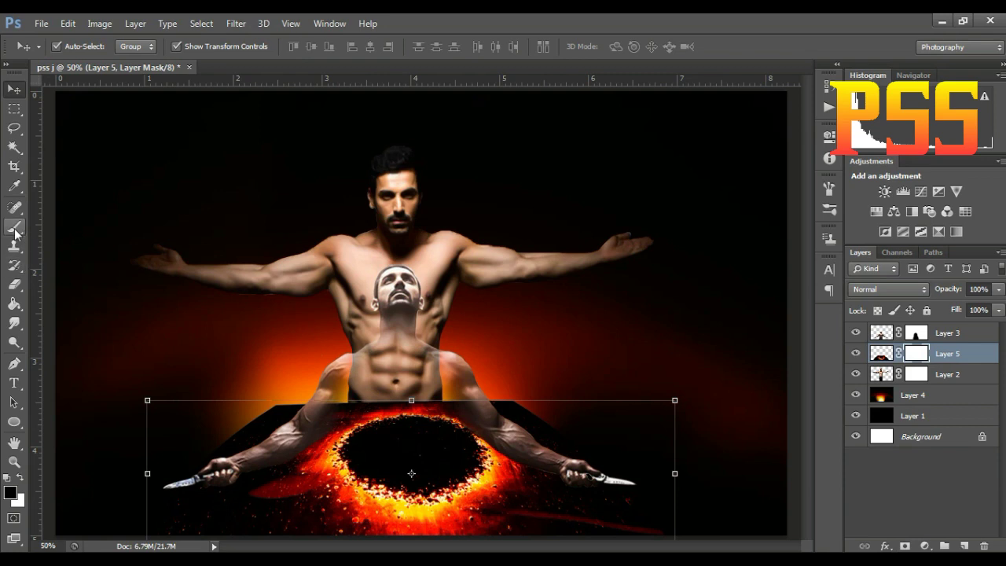
# Brush black on Layer 5's mask to fade the crater's hard edge around the figure's waist
pyautogui.click(14, 226)
pyautogui.click(395, 371)
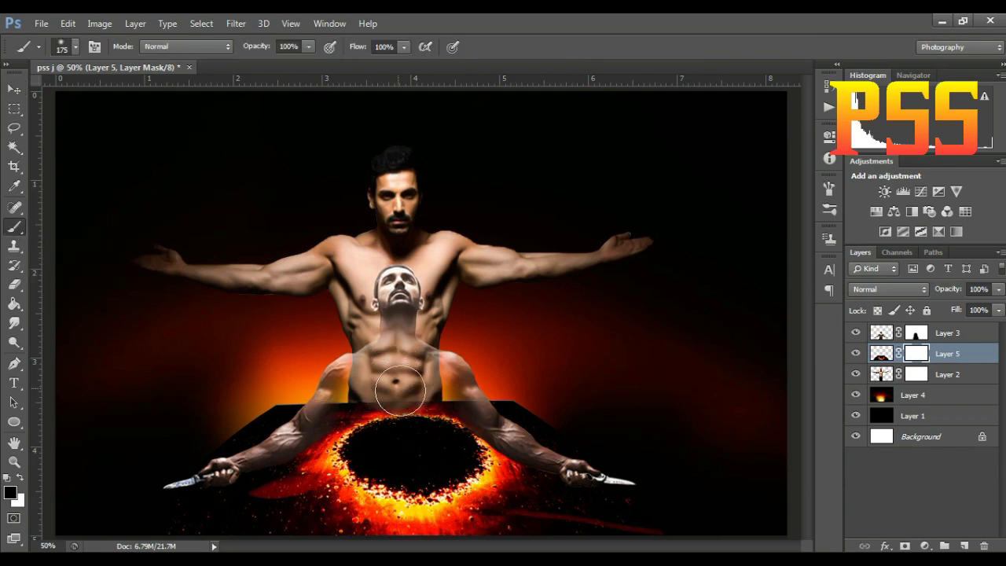
pyautogui.moveTo(409, 395); pyautogui.dragTo(409, 419)
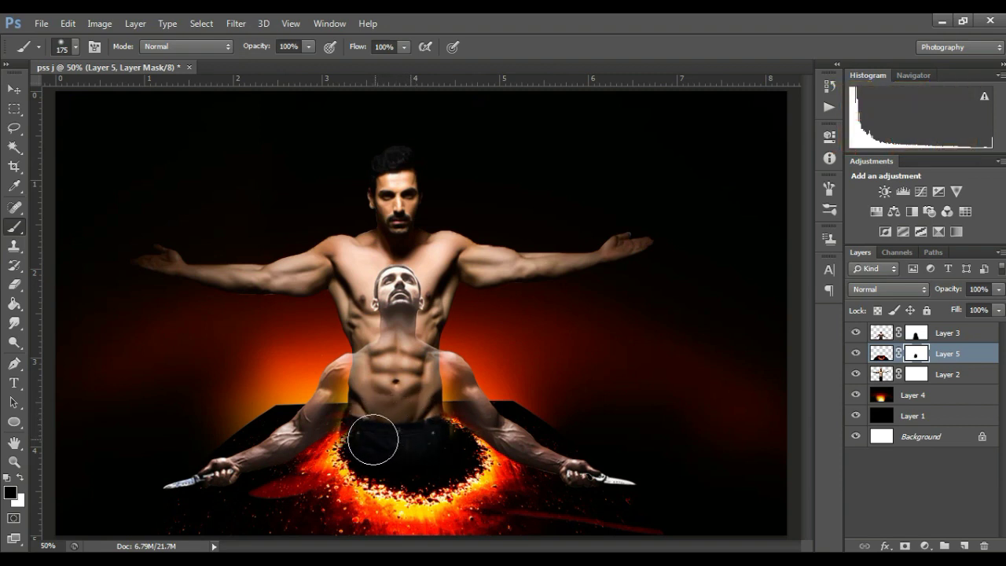
pyautogui.moveTo(278, 378)
pyautogui.mouseDown()
pyautogui.moveTo(224, 411)
pyautogui.moveTo(268, 382)
pyautogui.moveTo(338, 380)
pyautogui.mouseUp()
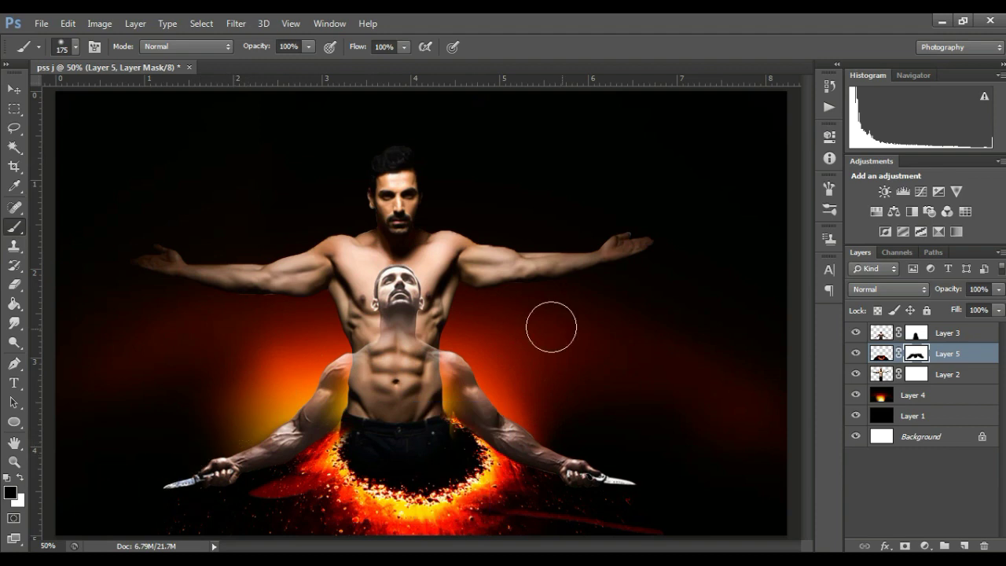
pyautogui.moveTo(567, 382); pyautogui.dragTo(548, 404)
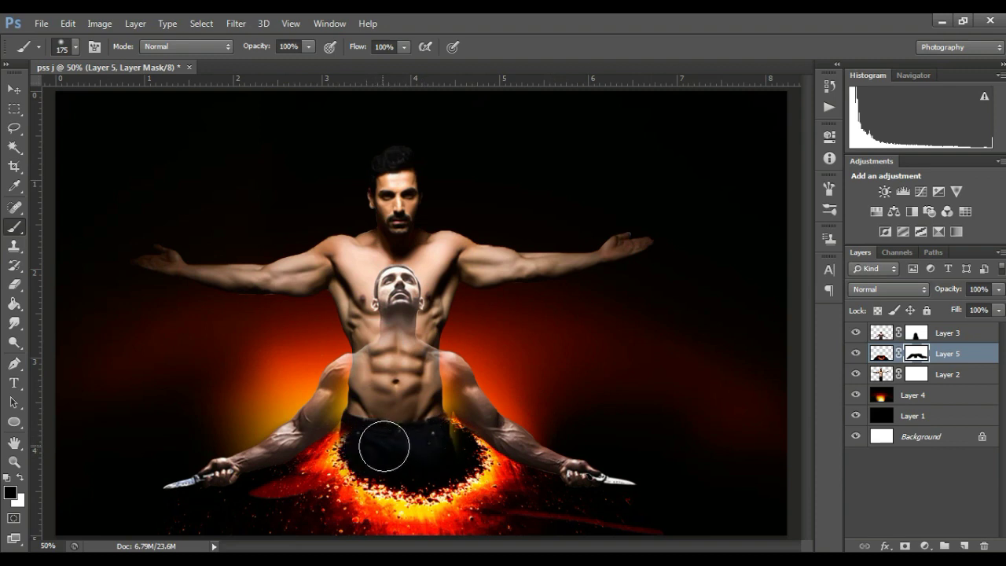
pyautogui.moveTo(364, 437); pyautogui.dragTo(391, 449)
pyautogui.press('x')
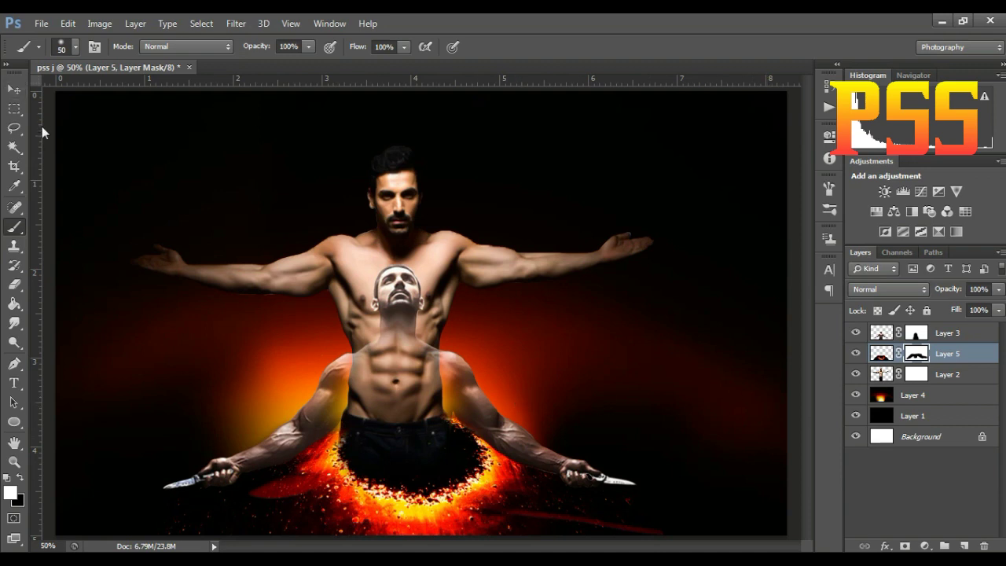
pyautogui.click(15, 88)
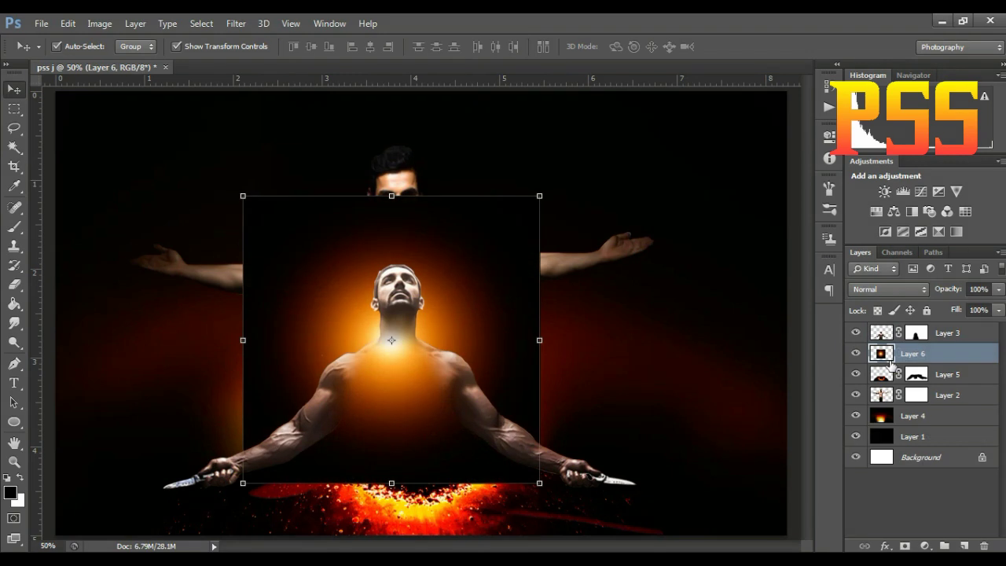
# Move the Layer 6 glow below Layer 2 and enlarge it to about 114%
pyautogui.moveTo(890, 355); pyautogui.dragTo(885, 402)
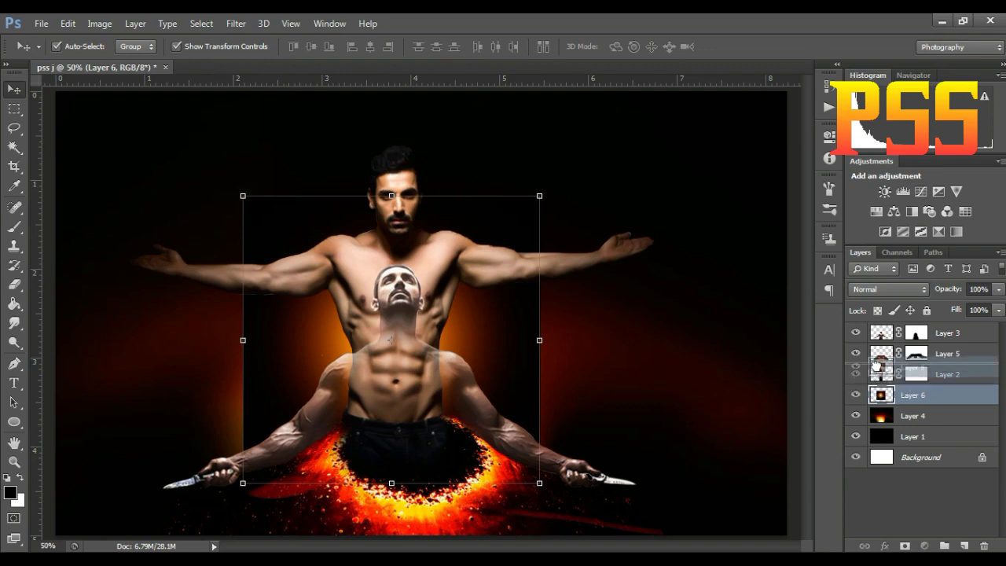
pyautogui.moveTo(896, 393); pyautogui.dragTo(879, 371)
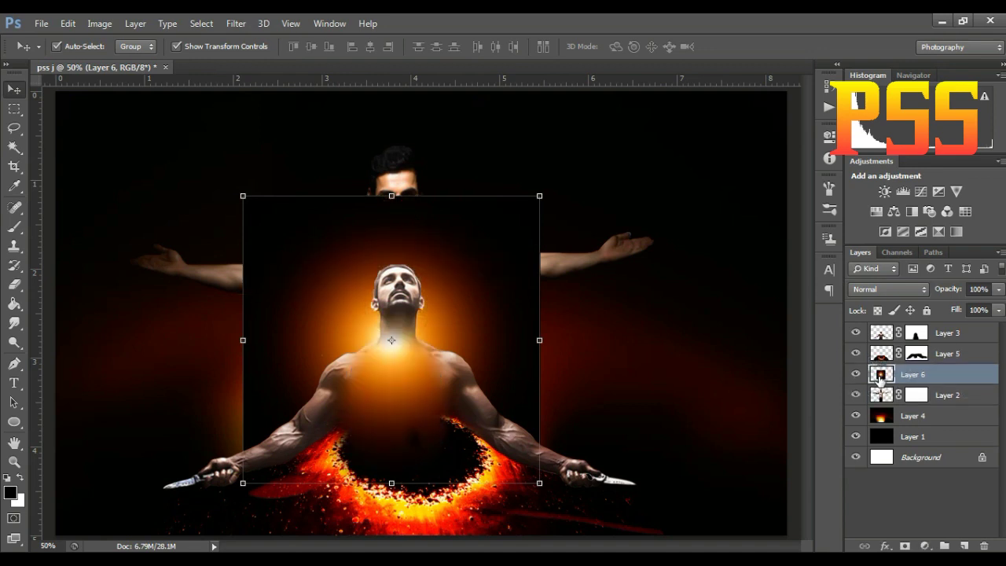
pyautogui.moveTo(880, 378); pyautogui.dragTo(882, 410)
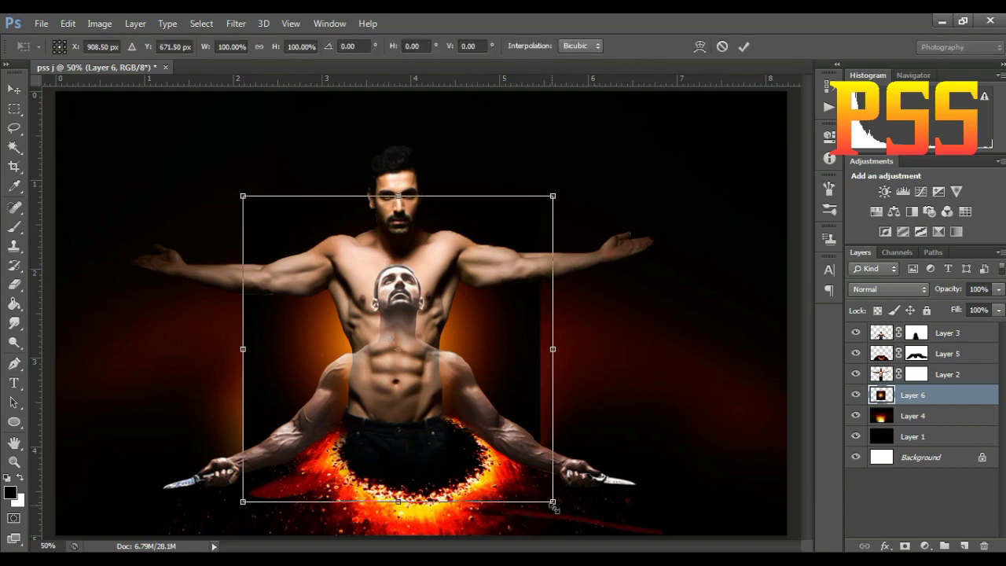
pyautogui.moveTo(539, 484); pyautogui.dragTo(558, 507)
pyautogui.moveTo(244, 197); pyautogui.dragTo(219, 172)
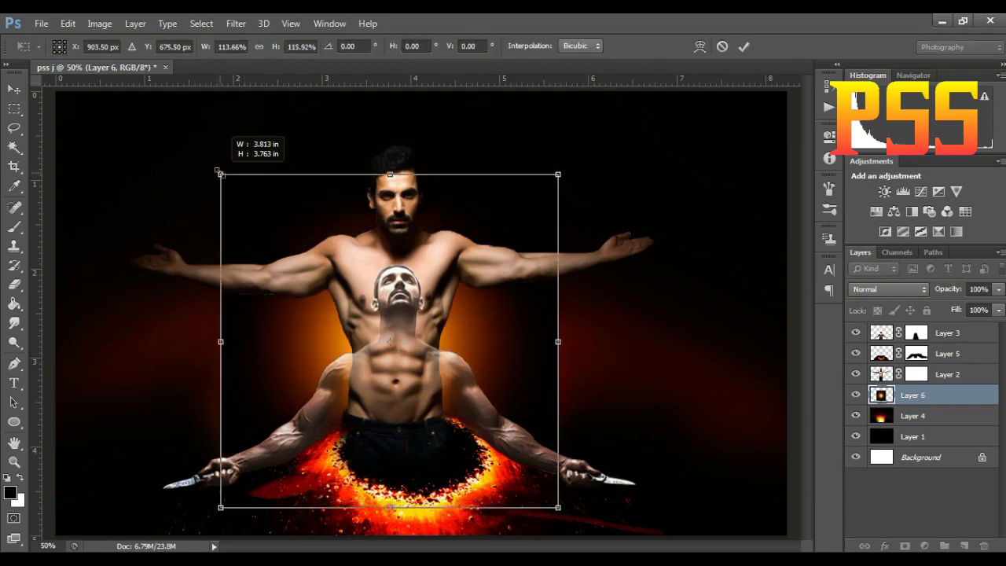
pyautogui.press('Return')
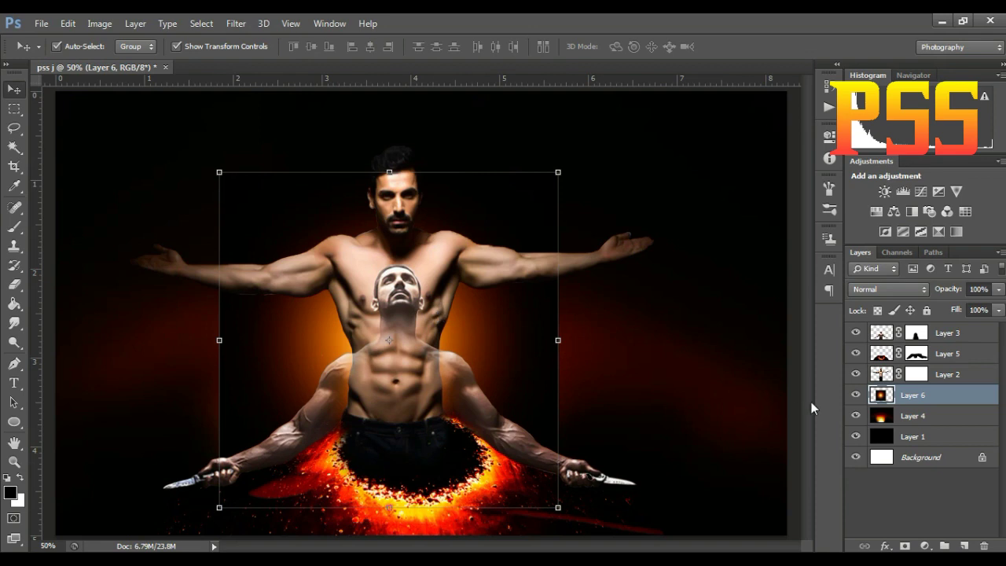
# Toggle the glow layer's visibility to compare, then move Layer 6 to the top
pyautogui.click(856, 394)
pyautogui.click(856, 395)
pyautogui.moveTo(884, 401); pyautogui.dragTo(892, 333)
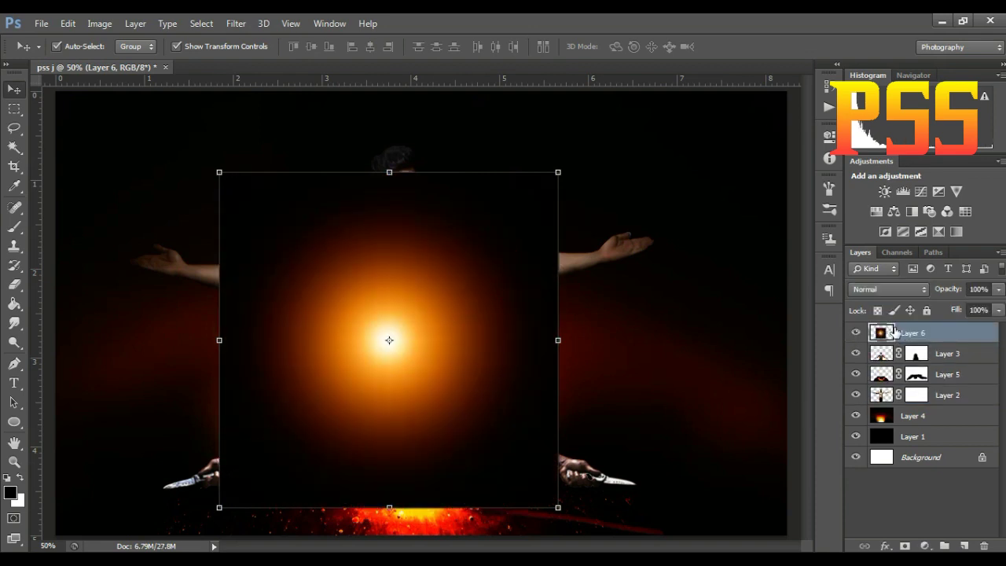
# Set Layer 6 to Screen blend mode and move it just below Layer 3
pyautogui.click(880, 293)
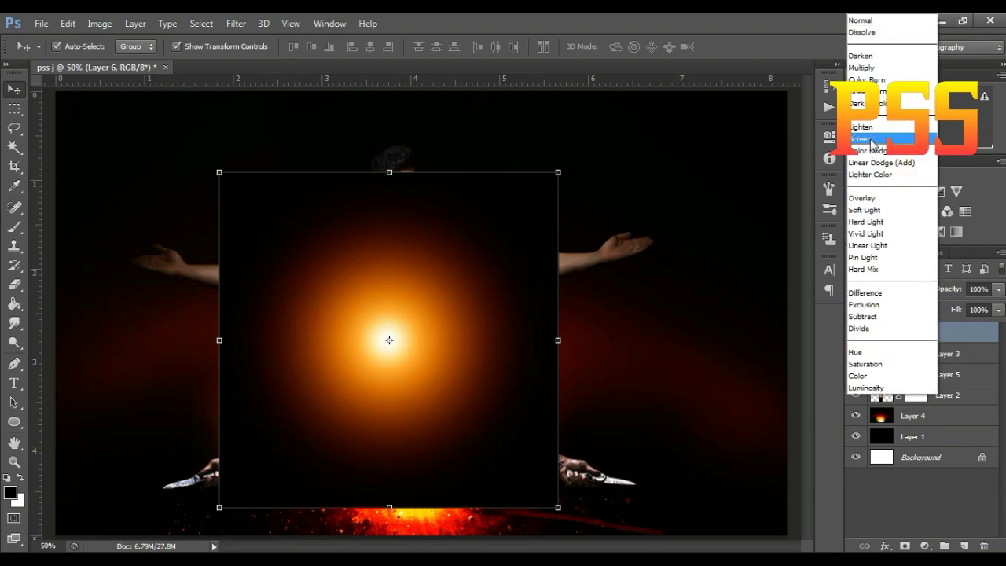
pyautogui.click(868, 140)
pyautogui.moveTo(886, 330); pyautogui.dragTo(886, 360)
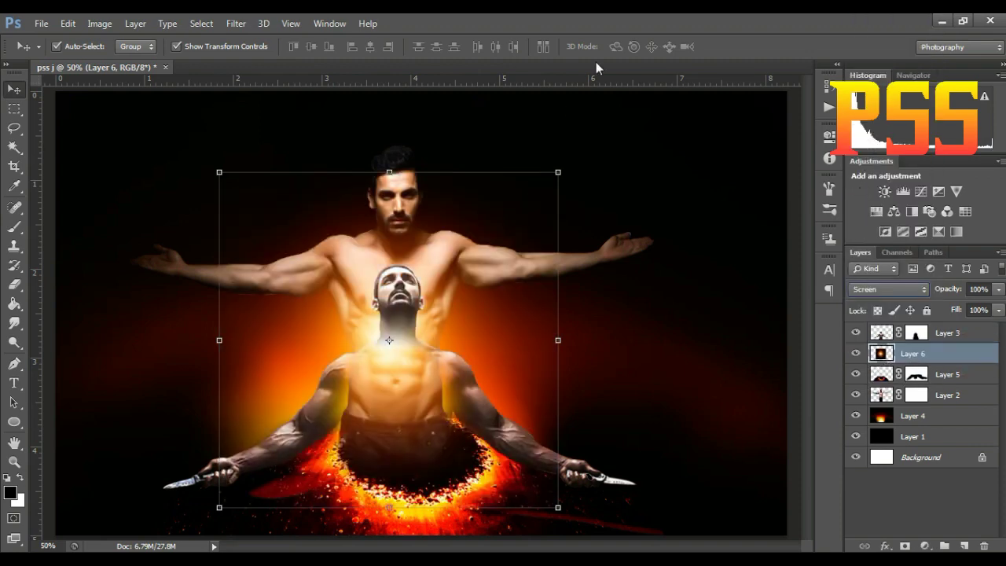
# Enlarge the glow further right, left and upward, and add a layer mask to it
pyautogui.moveTo(558, 170); pyautogui.dragTo(582, 161)
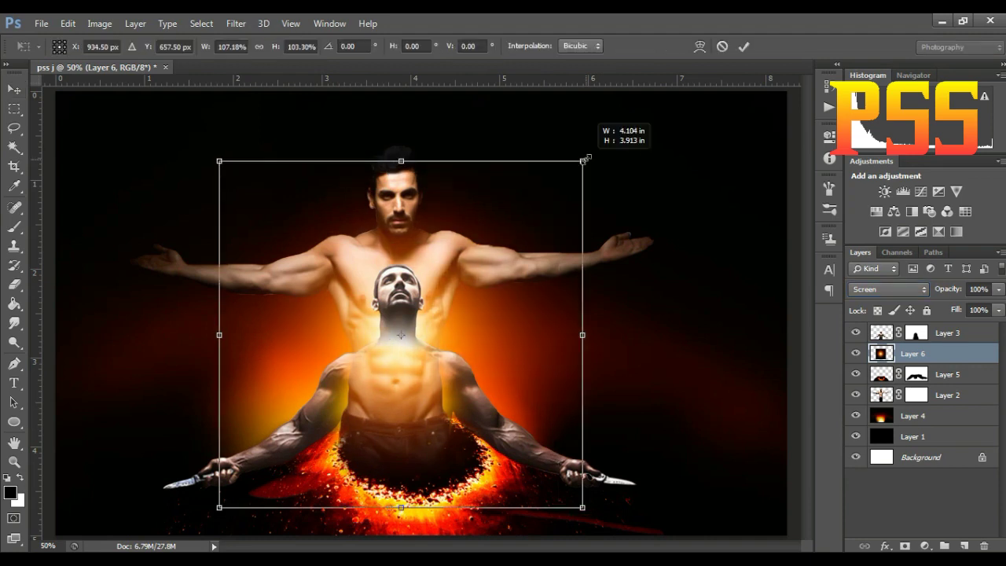
pyautogui.moveTo(223, 334); pyautogui.dragTo(202, 334)
pyautogui.moveTo(400, 161); pyautogui.dragTo(401, 136)
pyautogui.press('Return')
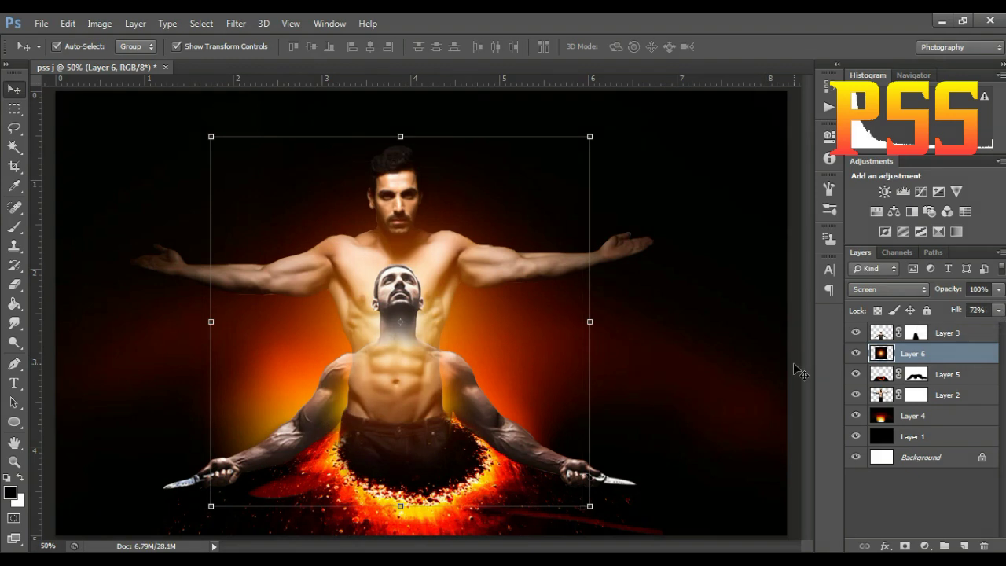
pyautogui.click(903, 544)
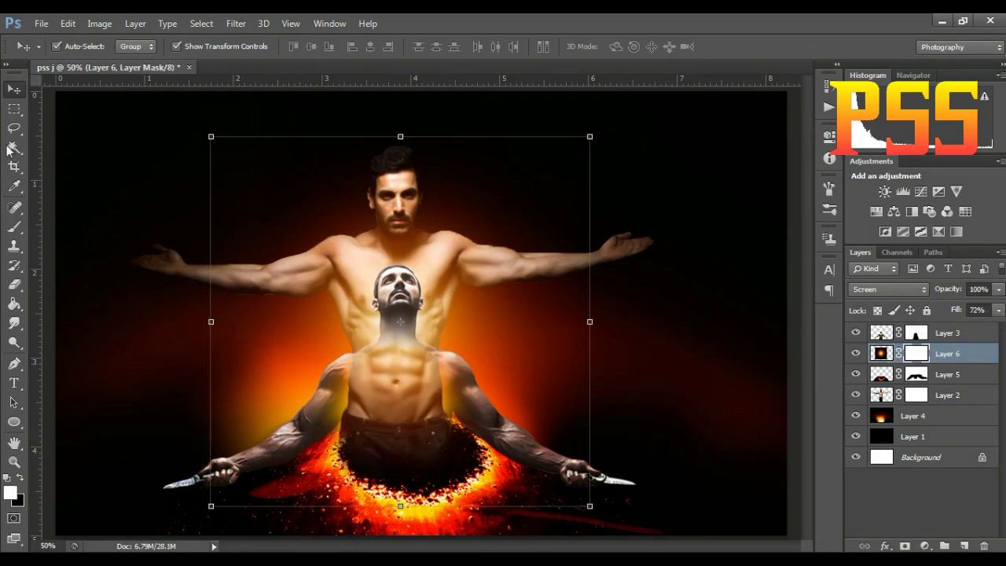
# Paint black with an enlarged soft brush on Layer 6's mask to hide the glow at the left, top and right
pyautogui.click(14, 226)
pyautogui.press(']')
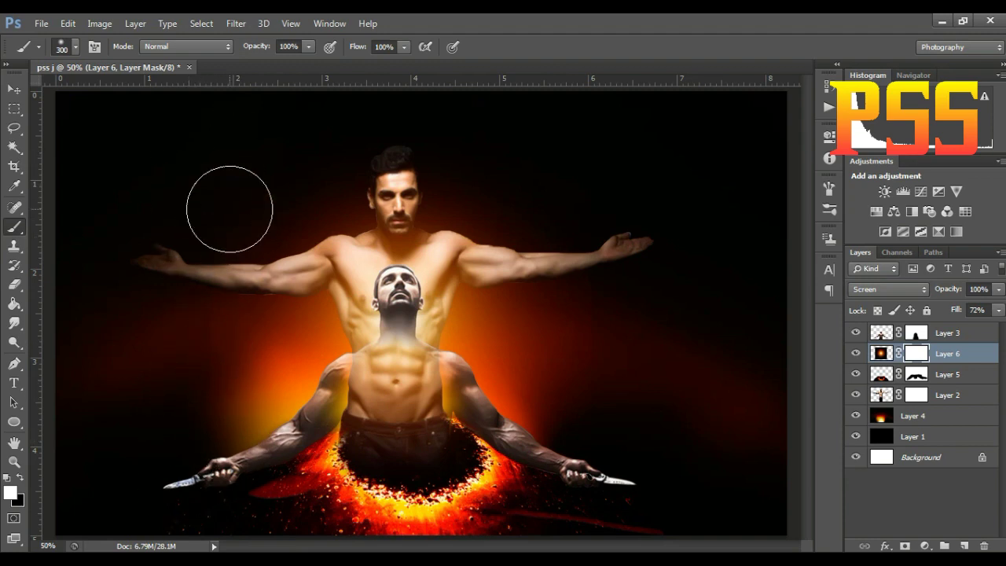
pyautogui.moveTo(244, 146)
pyautogui.mouseDown()
pyautogui.moveTo(202, 416)
pyautogui.moveTo(187, 419)
pyautogui.moveTo(202, 480)
pyautogui.moveTo(151, 172)
pyautogui.mouseUp()
pyautogui.moveTo(215, 171)
pyautogui.mouseDown()
pyautogui.moveTo(539, 139)
pyautogui.moveTo(561, 512)
pyautogui.moveTo(270, 490)
pyautogui.moveTo(259, 229)
pyautogui.moveTo(295, 324)
pyautogui.mouseUp()
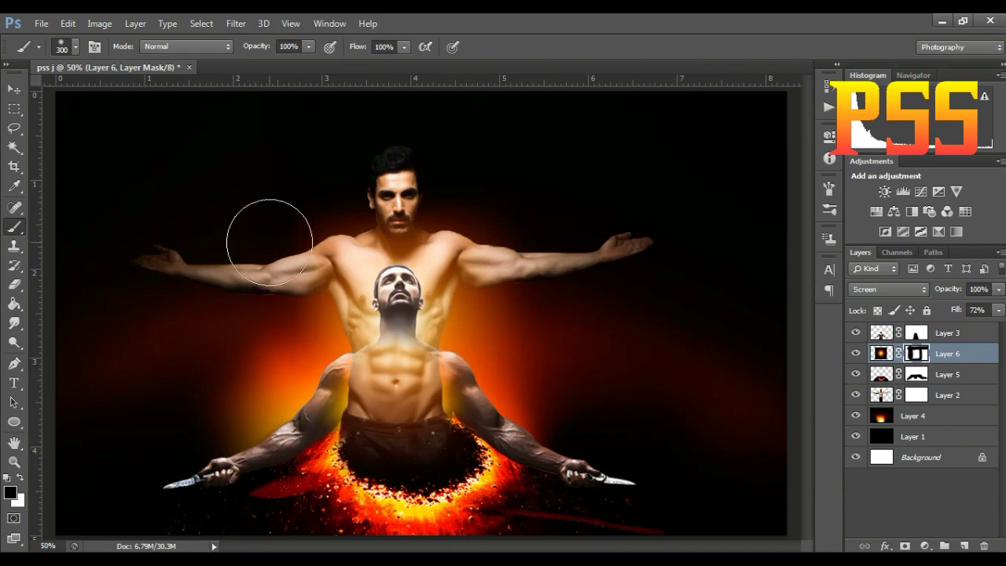
pyautogui.moveTo(532, 207); pyautogui.dragTo(589, 429)
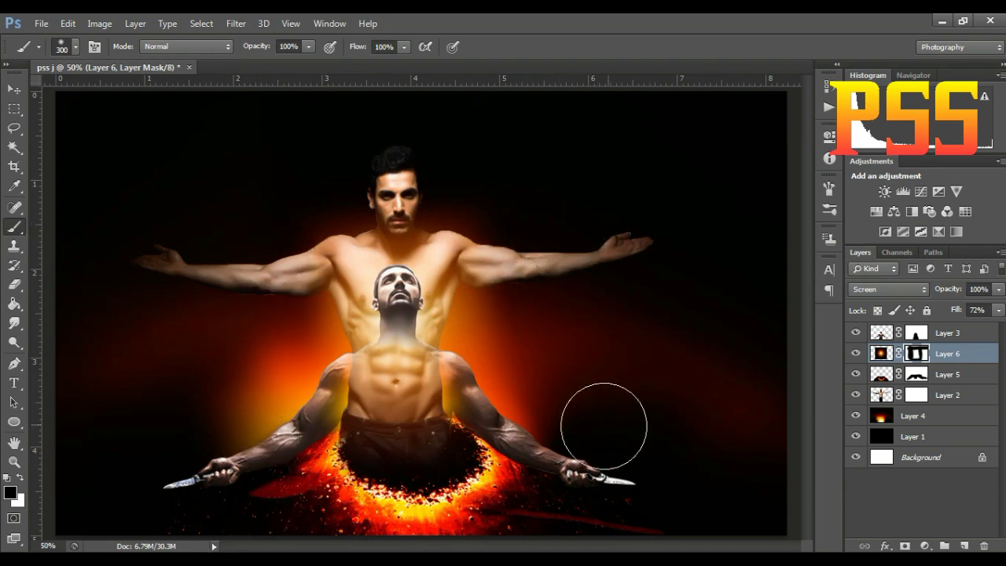
pyautogui.moveTo(512, 209); pyautogui.dragTo(571, 420)
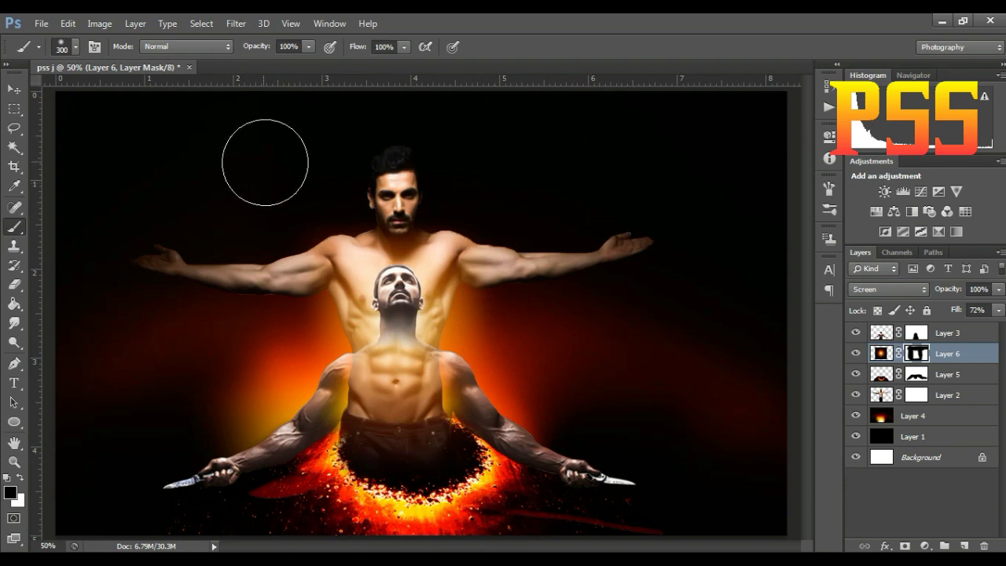
pyautogui.moveTo(534, 263); pyautogui.dragTo(564, 427)
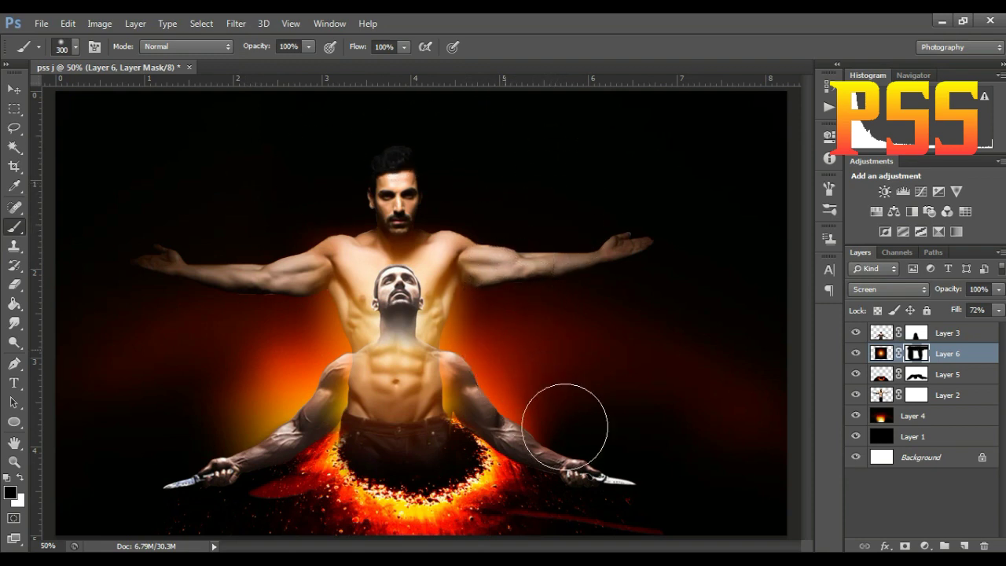
pyautogui.moveTo(517, 359); pyautogui.dragTo(561, 416)
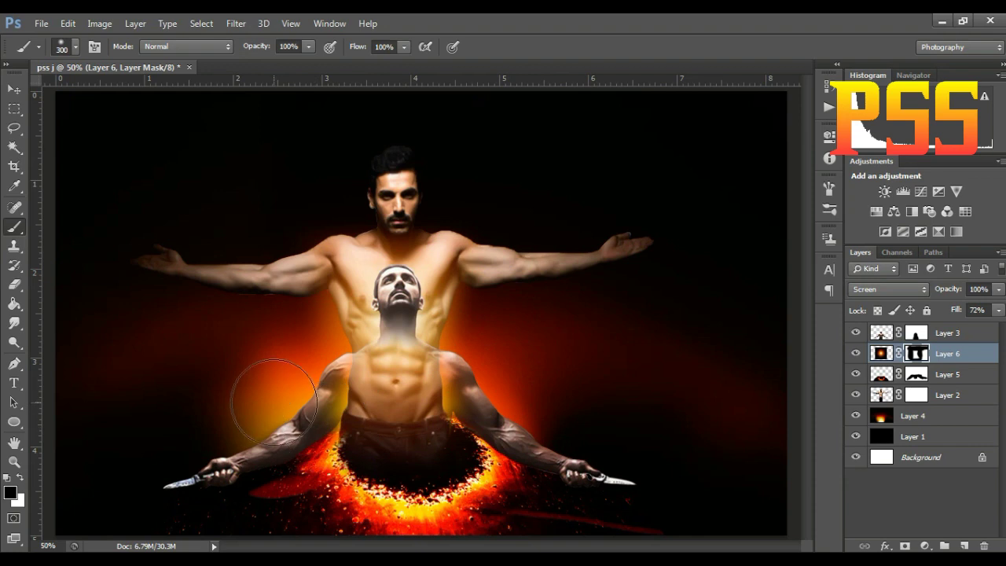
pyautogui.moveTo(274, 401); pyautogui.dragTo(252, 422)
pyautogui.click(18, 93)
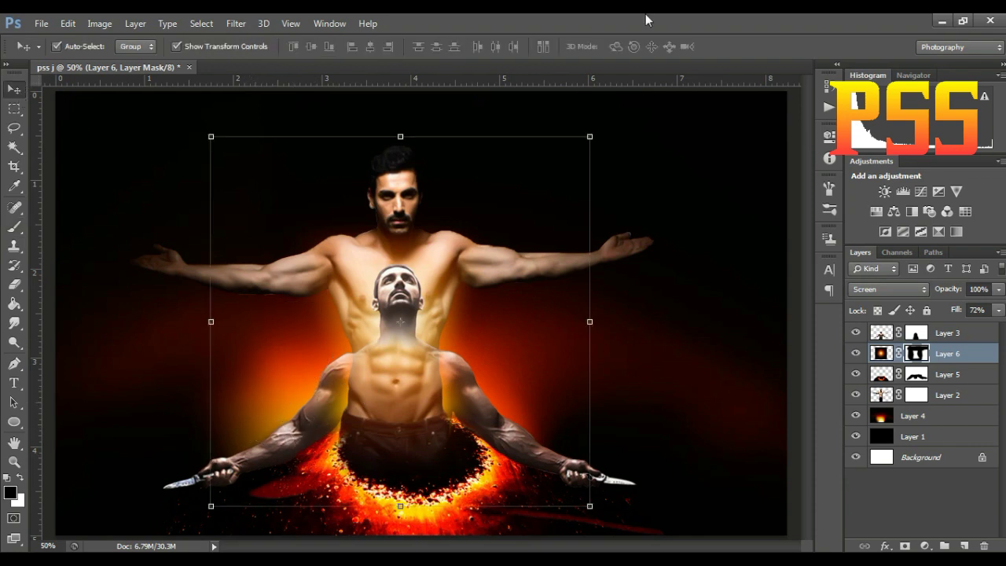
# Drag the red-orange sparks image from Untitled-2 onto the poster as Layer 7
pyautogui.click(800, 189)
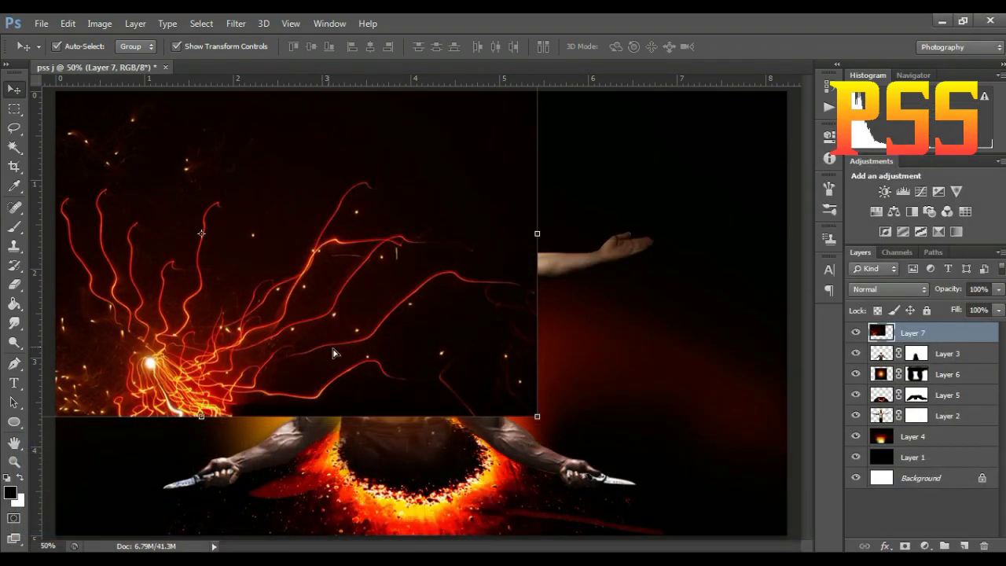
pyautogui.moveTo(333, 350)
pyautogui.mouseDown()
pyautogui.moveTo(512, 400)
pyautogui.moveTo(485, 456)
pyautogui.mouseUp()
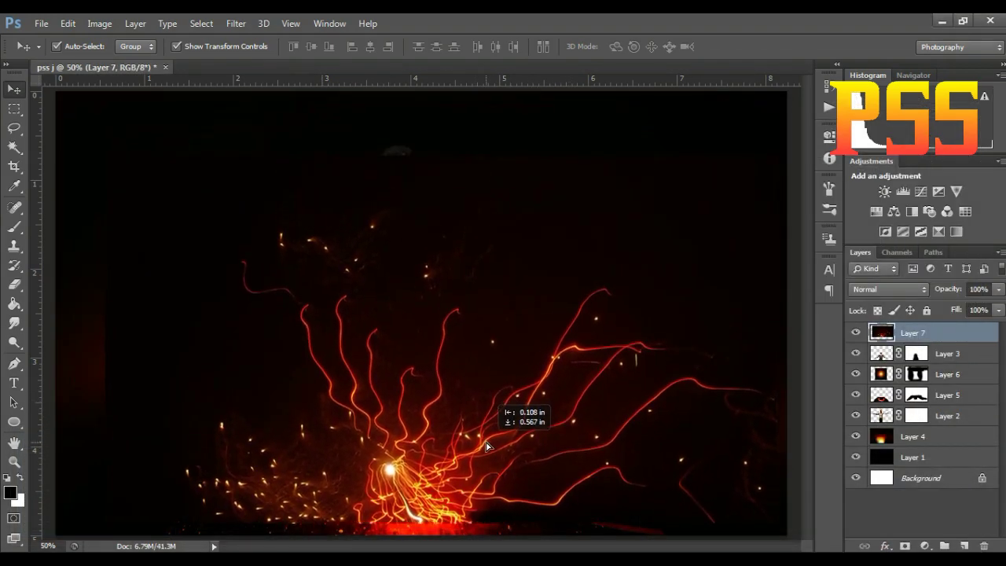
# Set Layer 7 to Lighten blending and shrink the sparks lower over the crater
pyautogui.click(869, 289)
pyautogui.click(868, 128)
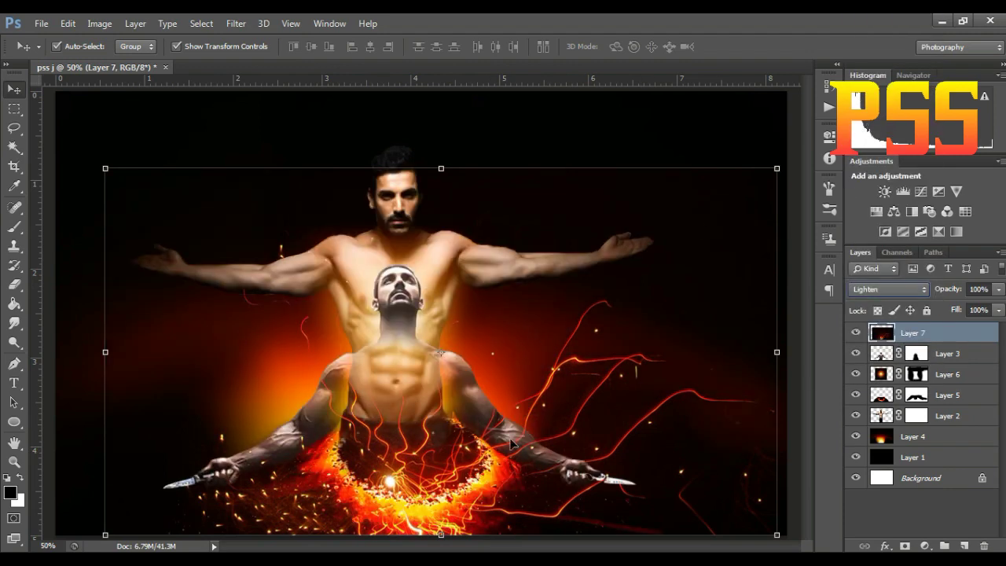
pyautogui.moveTo(775, 534); pyautogui.dragTo(662, 494)
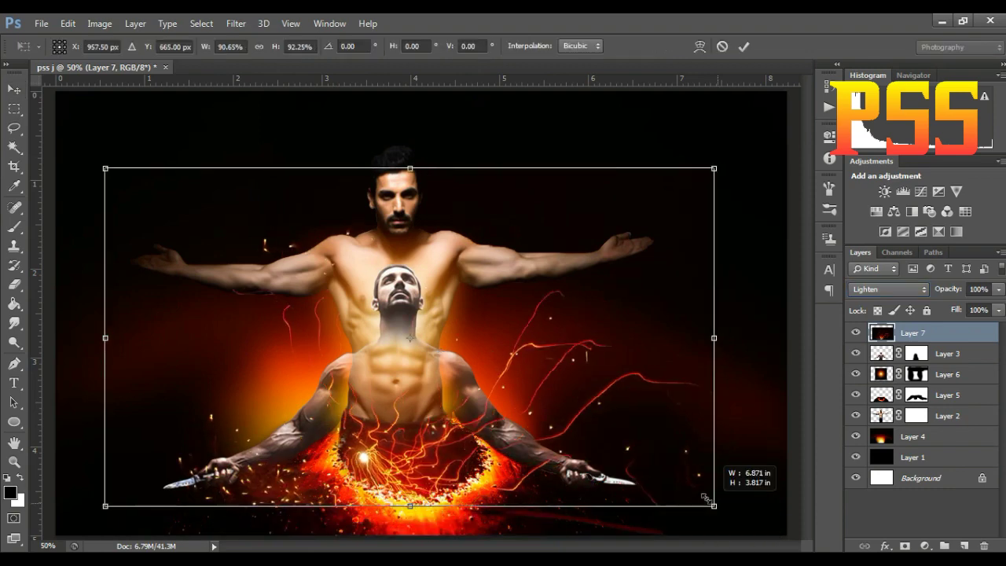
pyautogui.moveTo(405, 462); pyautogui.dragTo(339, 490)
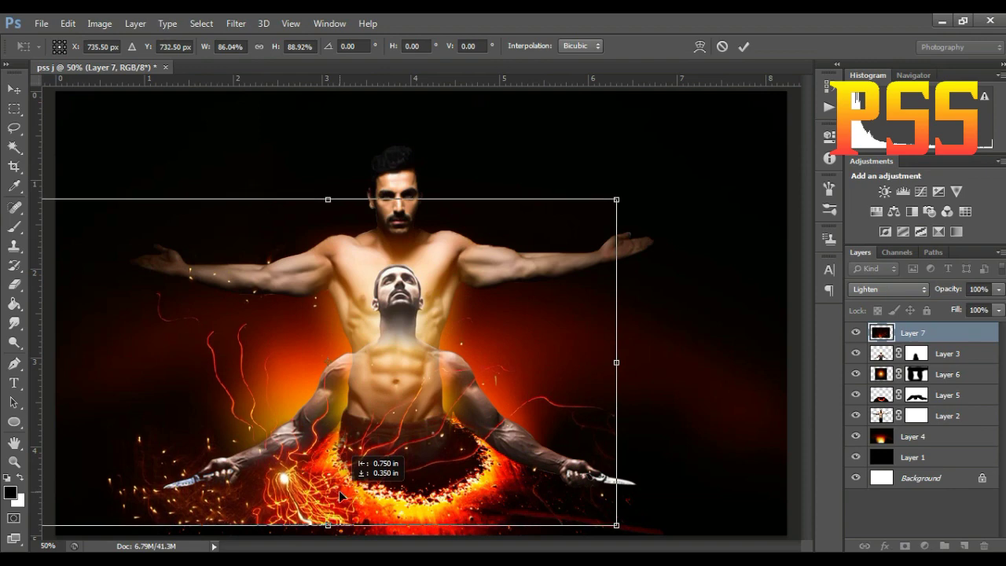
pyautogui.moveTo(339, 489); pyautogui.dragTo(342, 503)
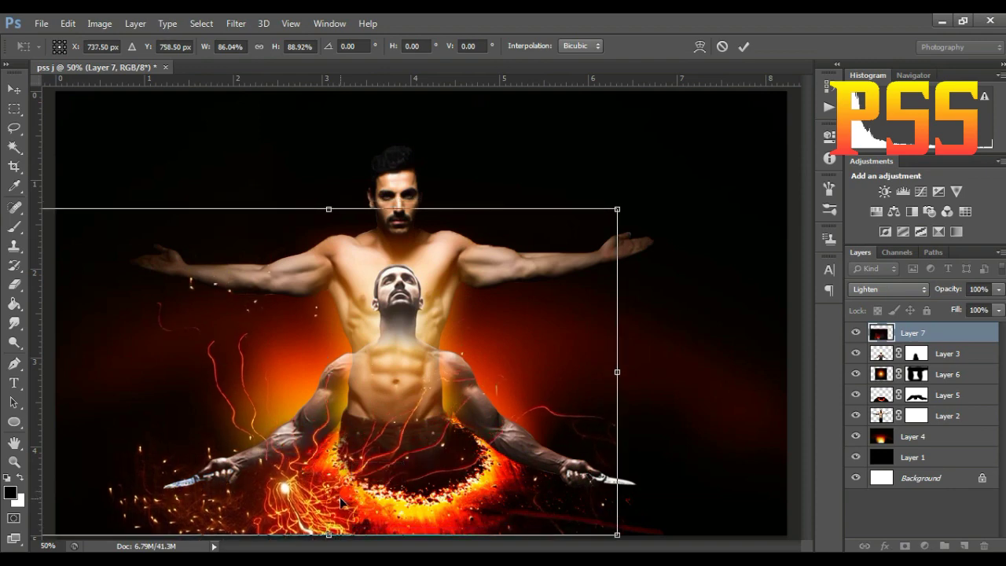
# Finish sizing the sparks to about 86% by 89%, commit, and add a blank layer mask
pyautogui.moveTo(606, 203)
pyautogui.mouseDown()
pyautogui.moveTo(652, 180)
pyautogui.moveTo(618, 206)
pyautogui.mouseUp()
pyautogui.moveTo(292, 501)
pyautogui.mouseDown()
pyautogui.moveTo(315, 450)
pyautogui.moveTo(356, 519)
pyautogui.moveTo(315, 522)
pyautogui.mouseUp()
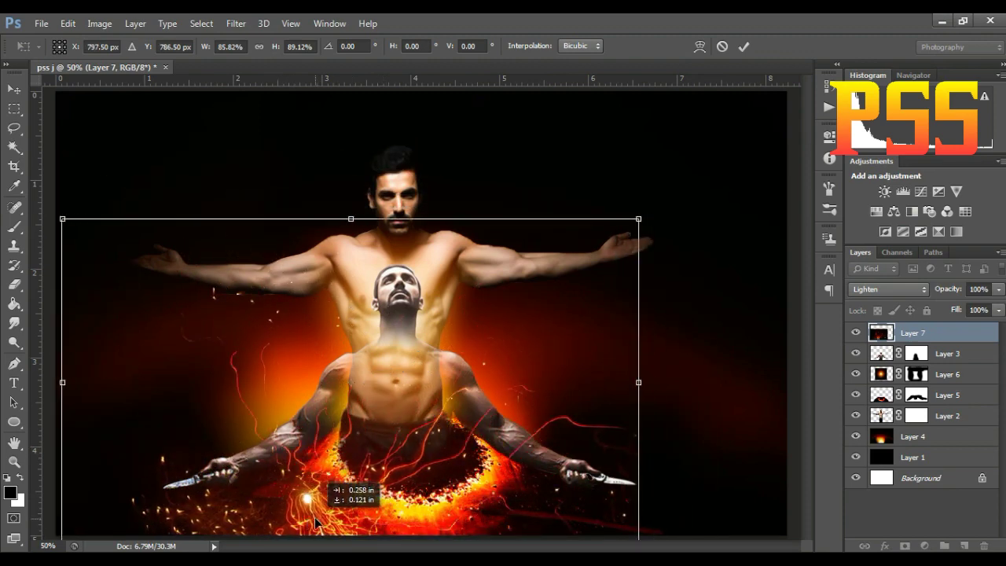
pyautogui.press('Return')
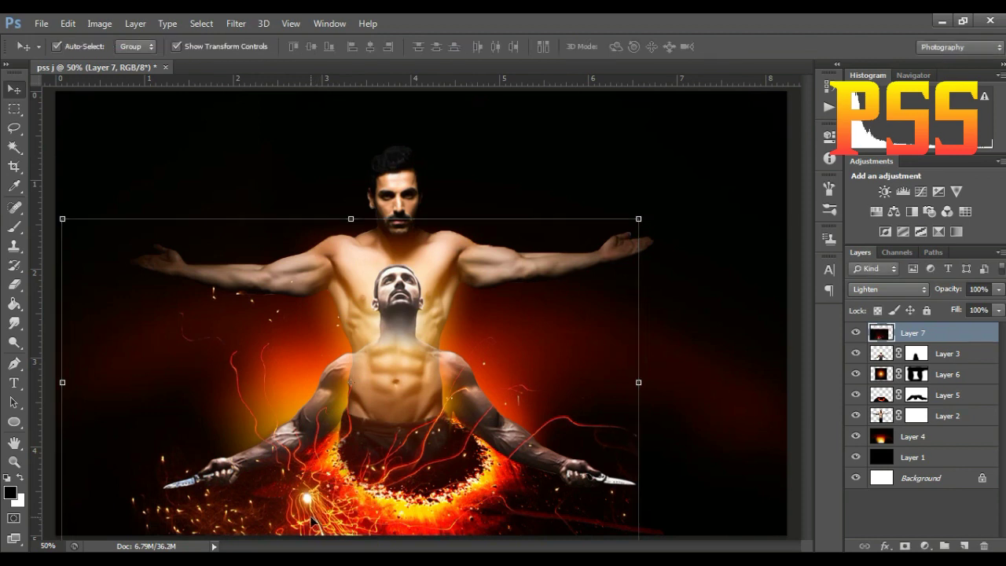
pyautogui.click(903, 546)
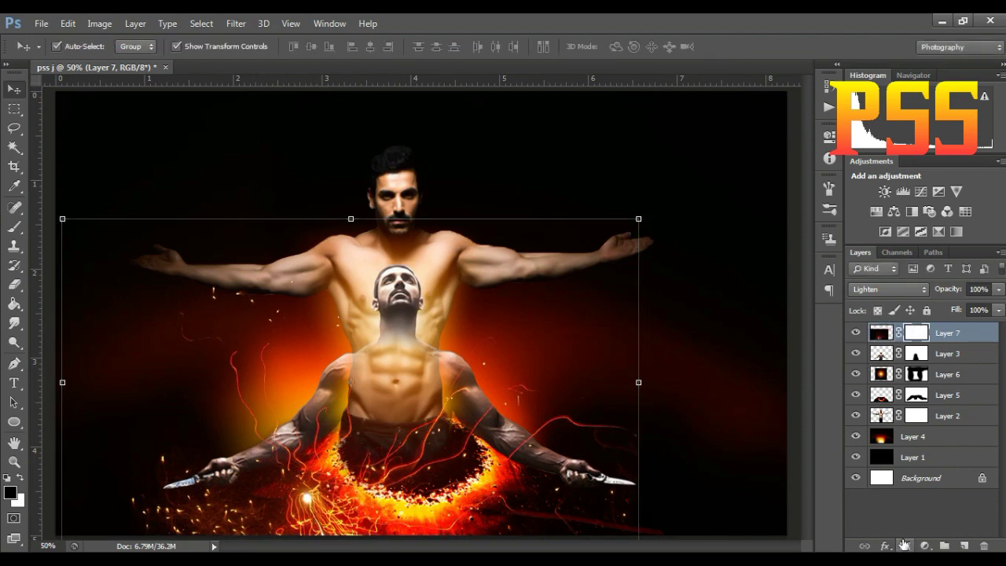
# Paint black on Layer 7's mask over the kneeling man's chest and the crater centre
pyautogui.click(19, 228)
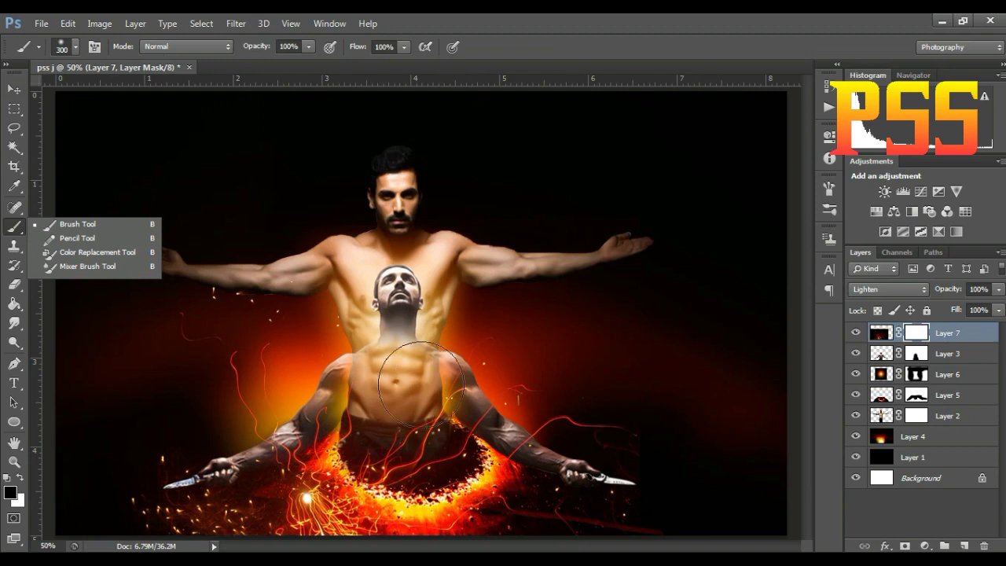
pyautogui.moveTo(330, 502); pyautogui.dragTo(592, 540)
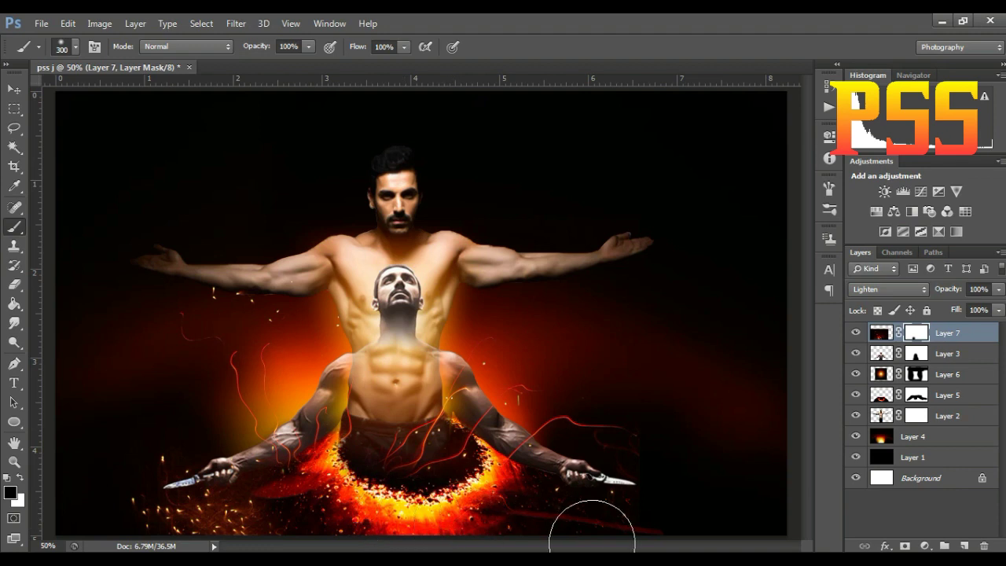
pyautogui.moveTo(430, 487)
pyautogui.mouseDown()
pyautogui.moveTo(404, 460)
pyautogui.moveTo(404, 438)
pyautogui.moveTo(479, 507)
pyautogui.mouseUp()
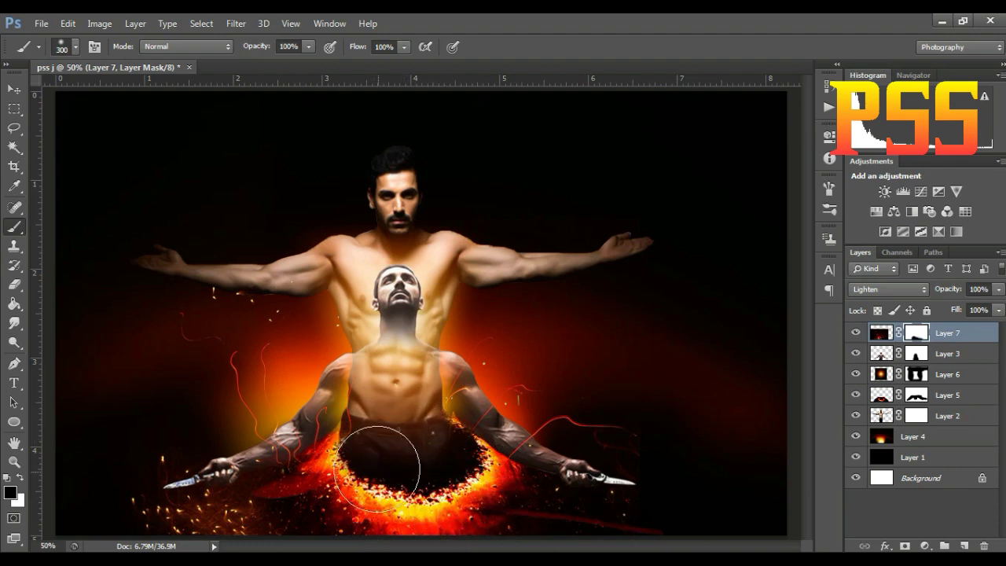
pyautogui.click(14, 87)
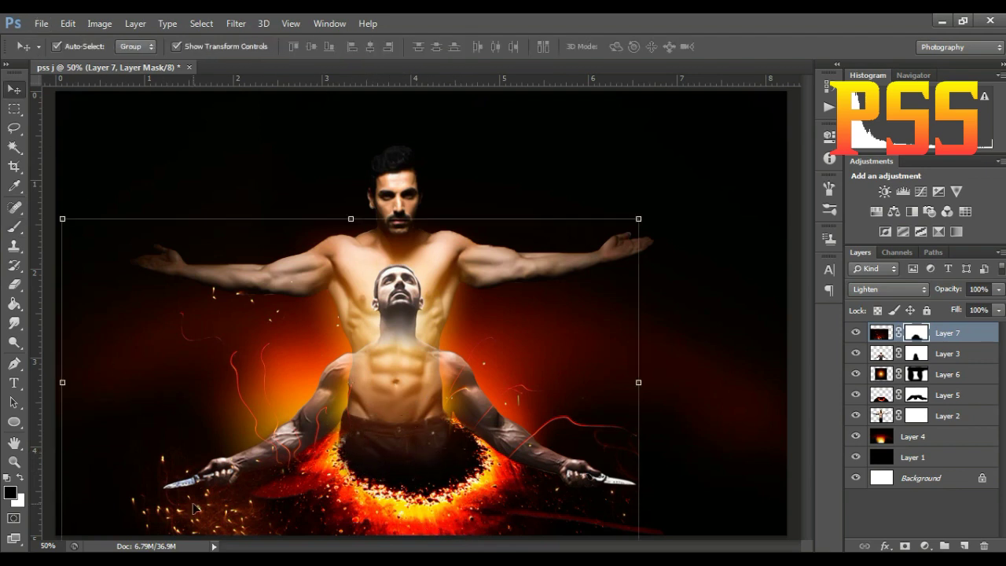
# Duplicate the sparks layer, flip it horizontally, widen it and move it down-left
pyautogui.moveTo(202, 524); pyautogui.dragTo(481, 388)
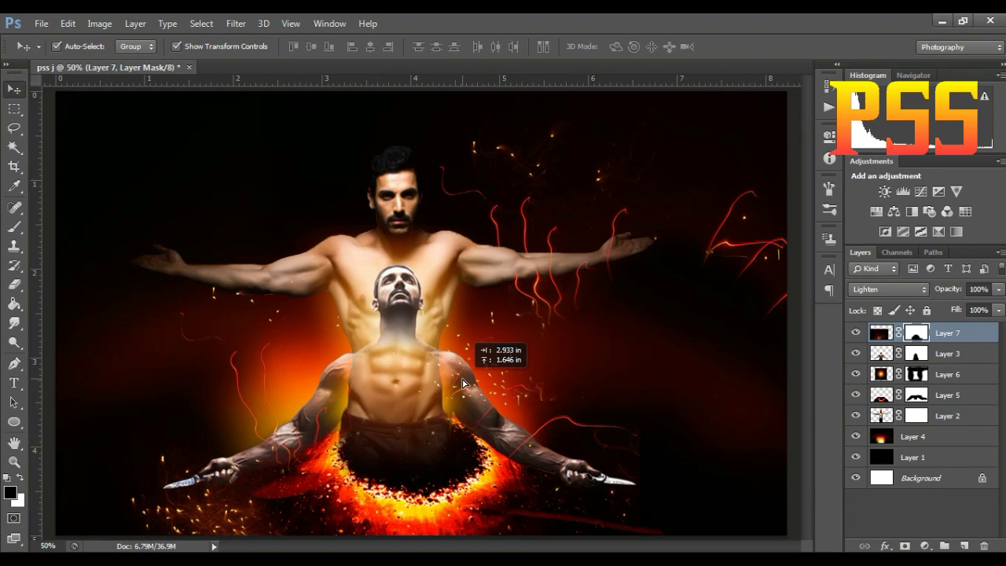
pyautogui.moveTo(365, 389); pyautogui.dragTo(261, 415)
pyautogui.hotkey('ctrl', 't')
pyautogui.moveTo(122, 285); pyautogui.dragTo(700, 285)
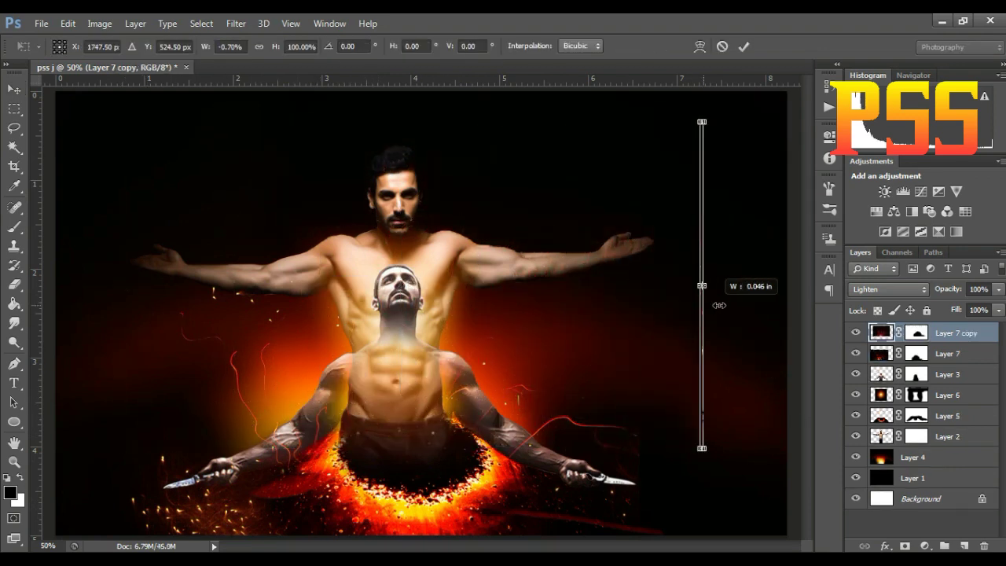
pyautogui.moveTo(699, 286); pyautogui.dragTo(211, 286)
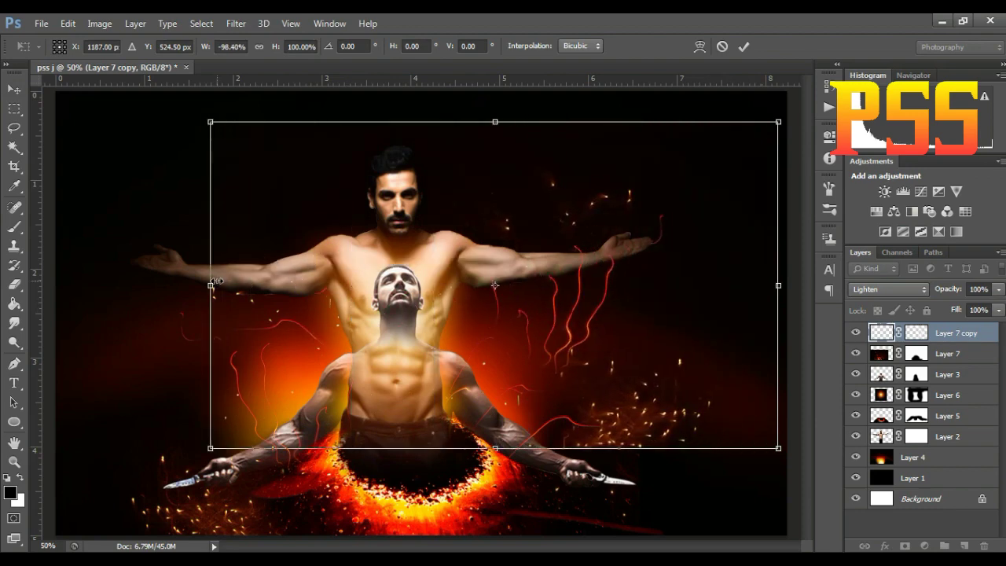
pyautogui.moveTo(632, 441)
pyautogui.mouseDown()
pyautogui.moveTo(613, 512)
pyautogui.moveTo(575, 521)
pyautogui.mouseUp()
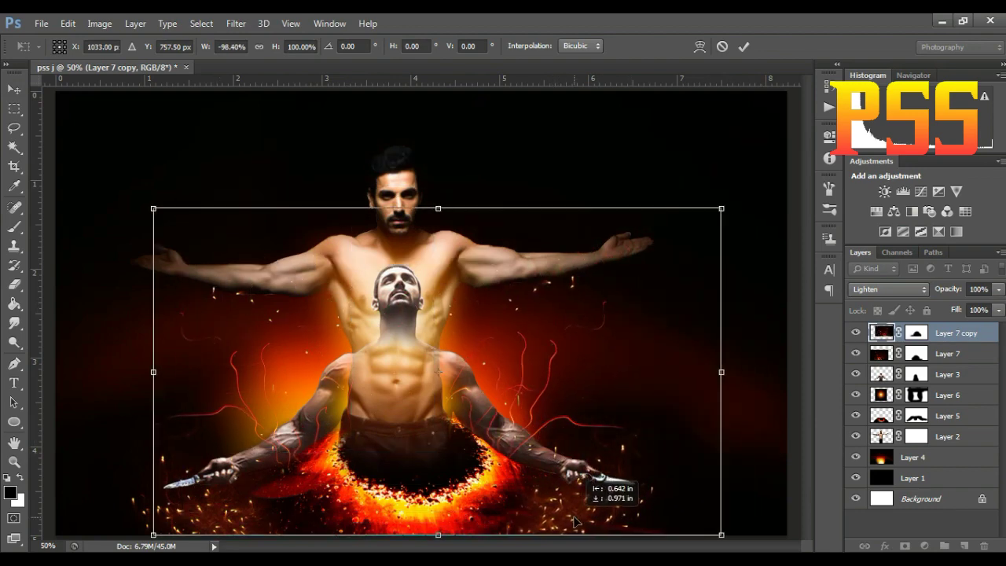
pyautogui.press('Return')
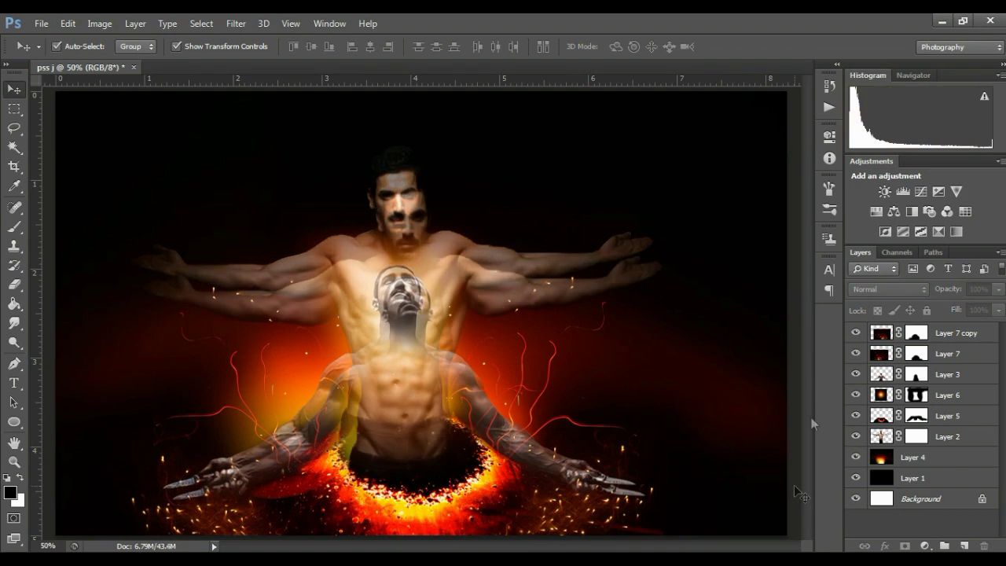
# Select Layer 7 copy and add an empty Layer 8 above it
pyautogui.click(964, 336)
pyautogui.click(964, 336)
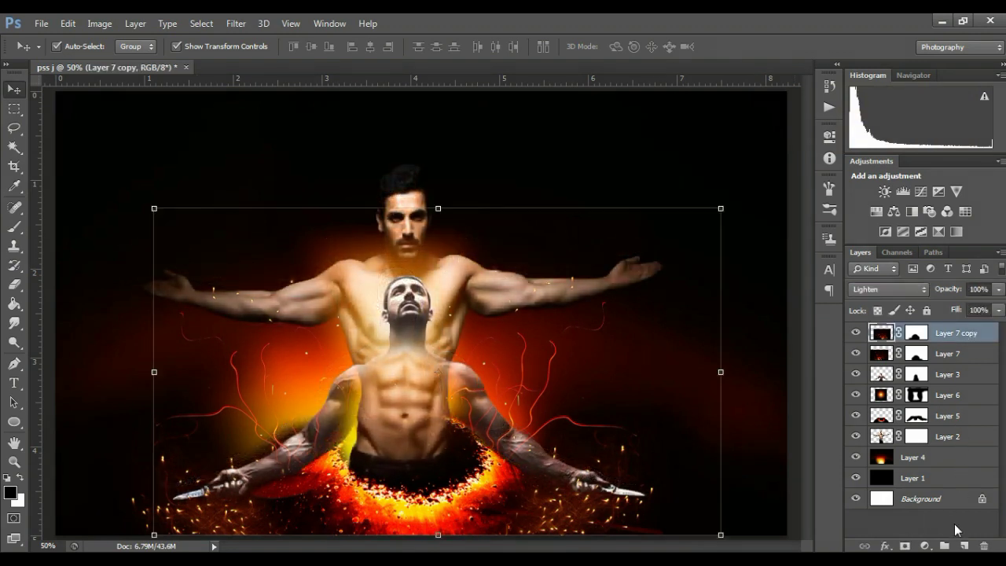
pyautogui.click(965, 547)
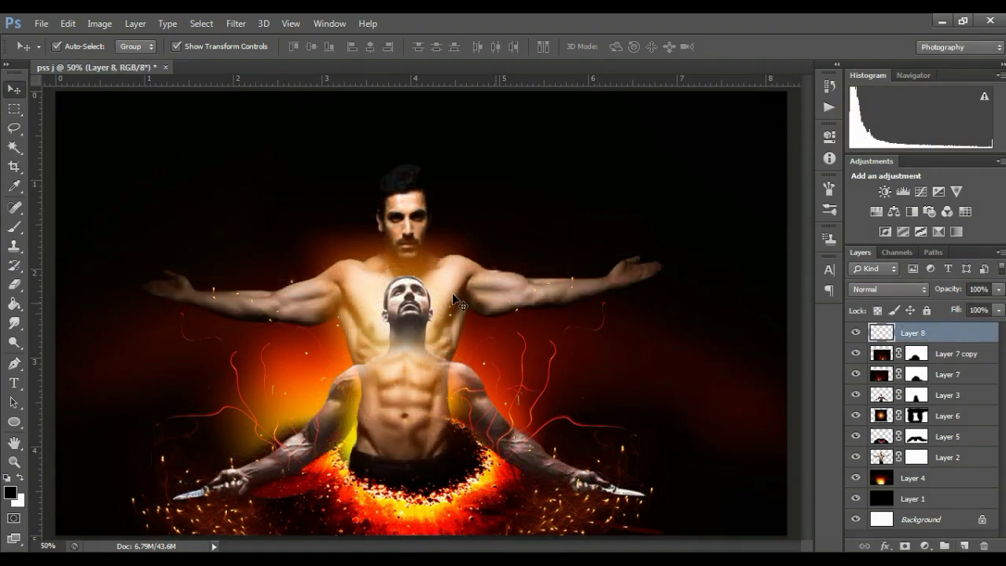
# Pick the plain Brush Tool with a bright saturated magenta foreground colour
pyautogui.click(14, 227)
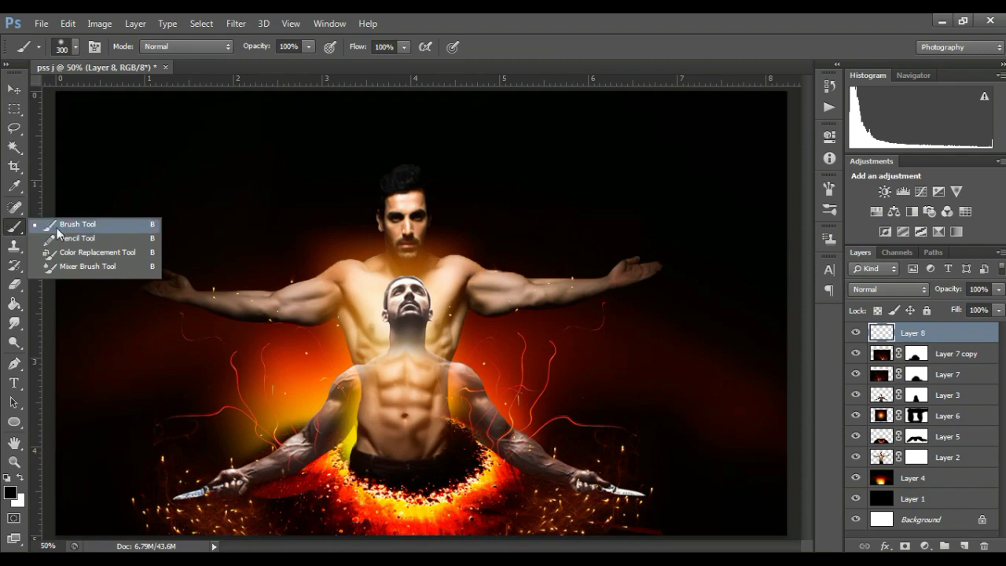
pyautogui.click(59, 228)
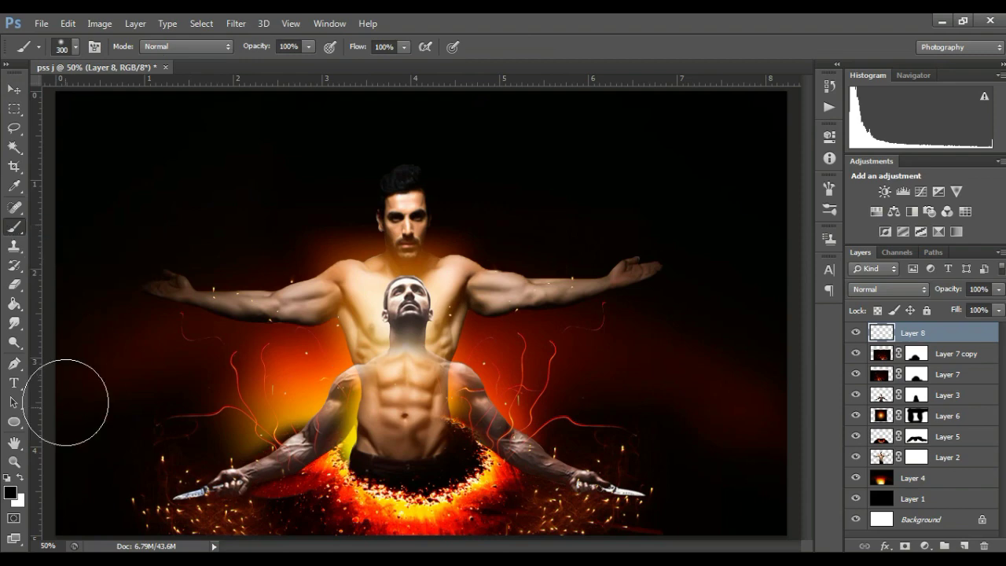
pyautogui.click(10, 493)
pyautogui.moveTo(859, 209); pyautogui.dragTo(858, 196)
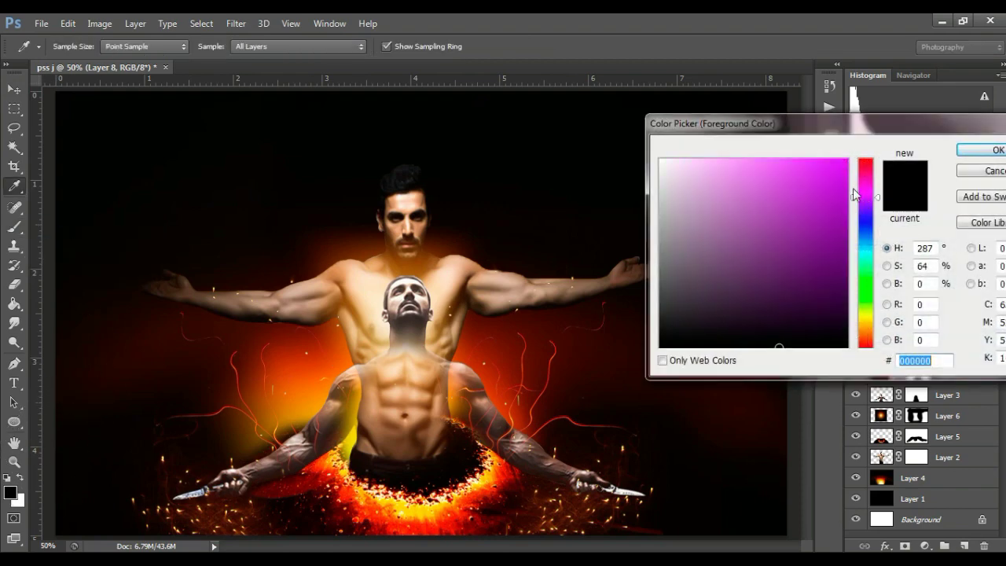
pyautogui.click(851, 155)
pyautogui.click(975, 150)
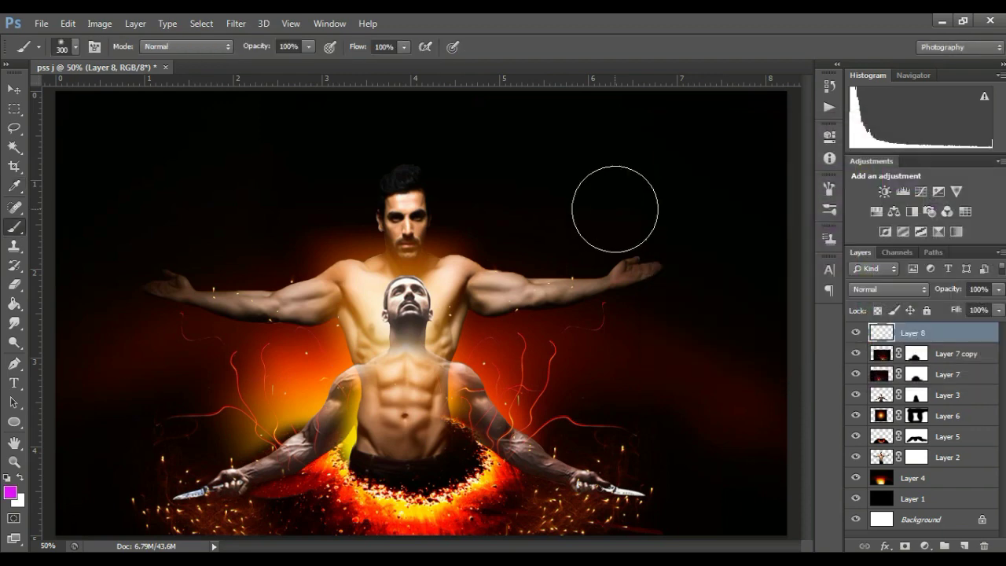
# Paint 100 px magenta dots on both hands and blend Layer 8 with Linear Dodge (Add)
pyautogui.press('[')
pyautogui.press('[')
pyautogui.press('[')
pyautogui.press('[')
pyautogui.press('[')
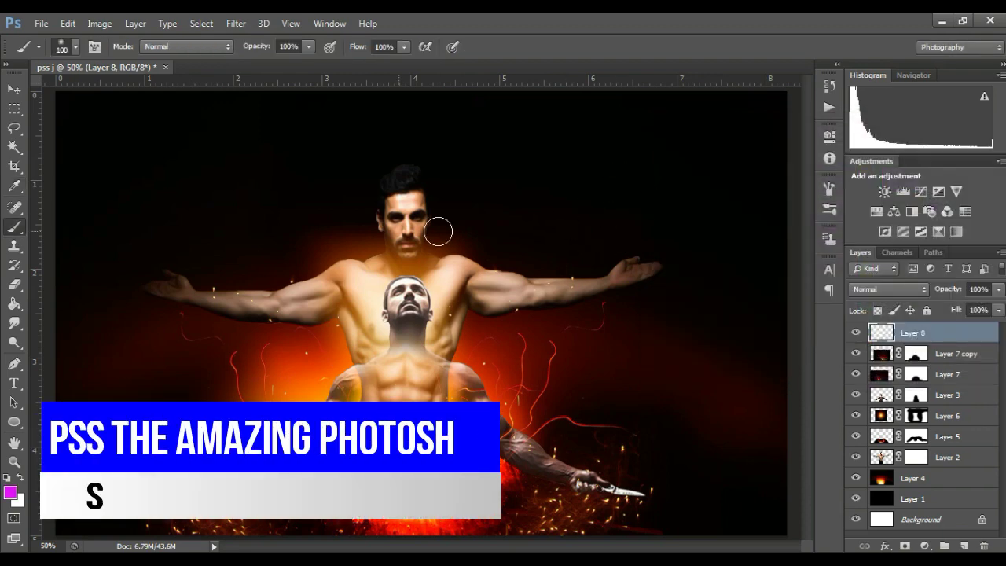
pyautogui.click(167, 274)
pyautogui.click(635, 256)
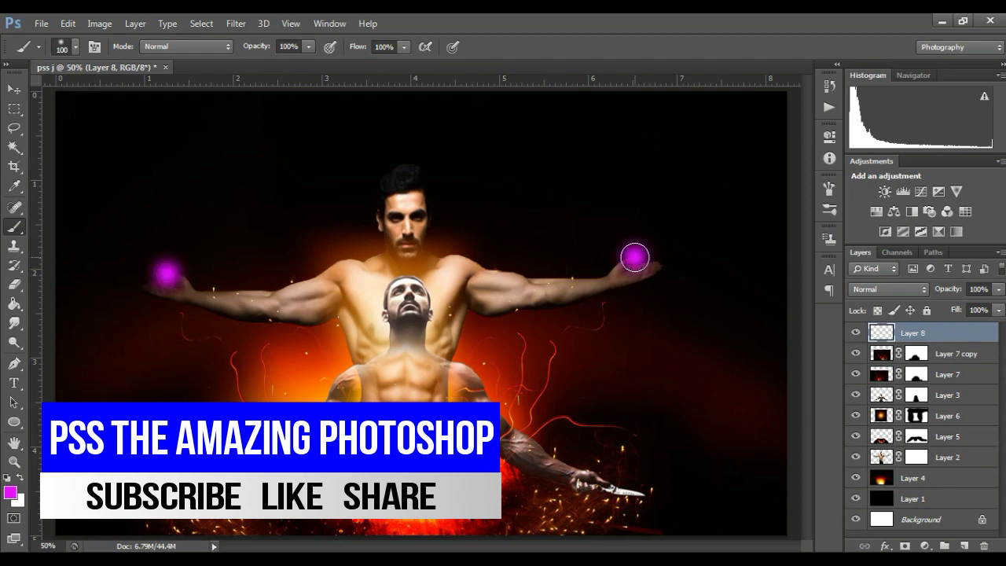
pyautogui.click(880, 289)
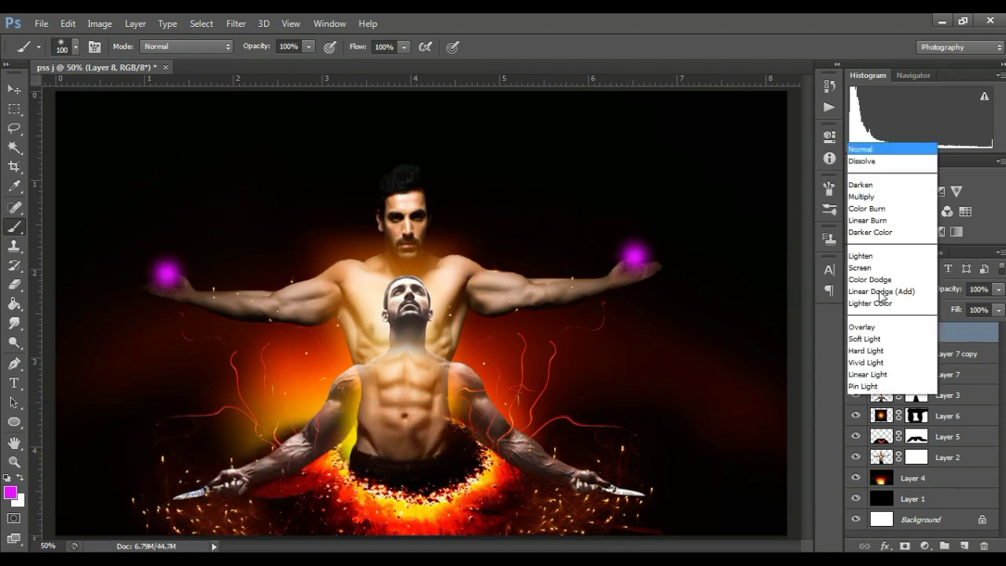
pyautogui.click(864, 212)
pyautogui.press('Up')
pyautogui.press('Up')
pyautogui.press('Up')
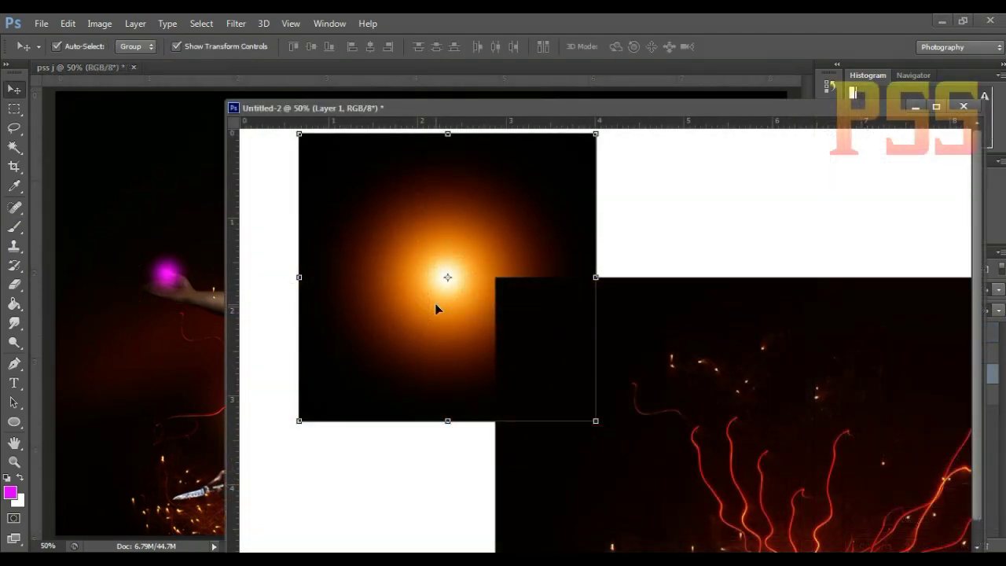
# Bring the orange glow in as Layer 9, blend it with Screen, and place it over the left hand
pyautogui.moveTo(815, 417); pyautogui.dragTo(807, 314)
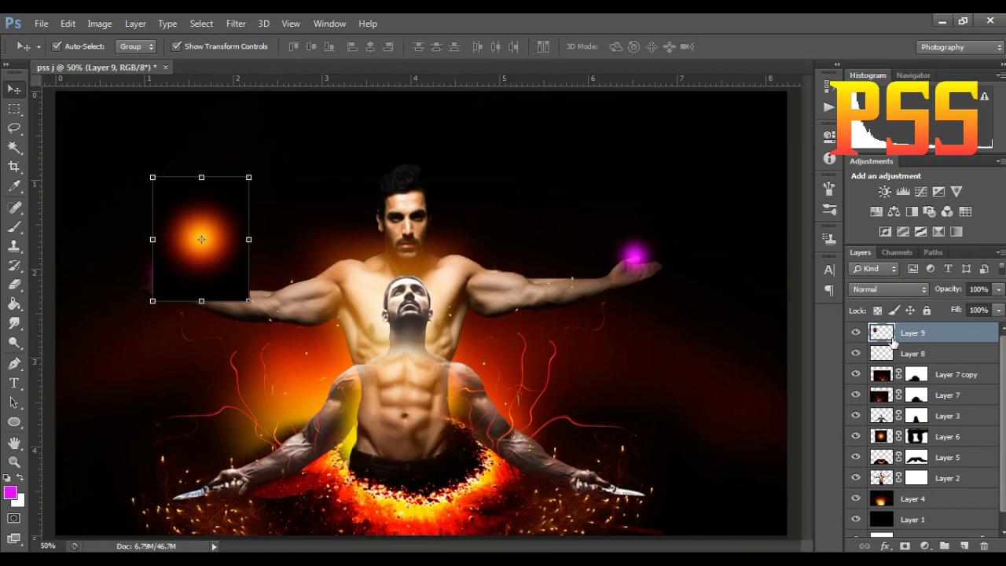
pyautogui.click(888, 289)
pyautogui.click(885, 141)
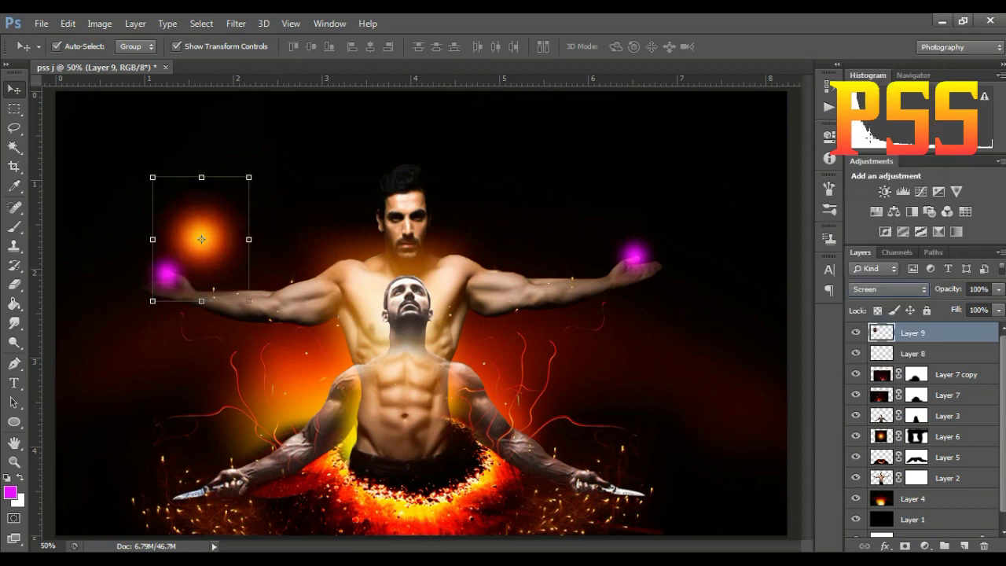
pyautogui.moveTo(208, 245); pyautogui.dragTo(171, 271)
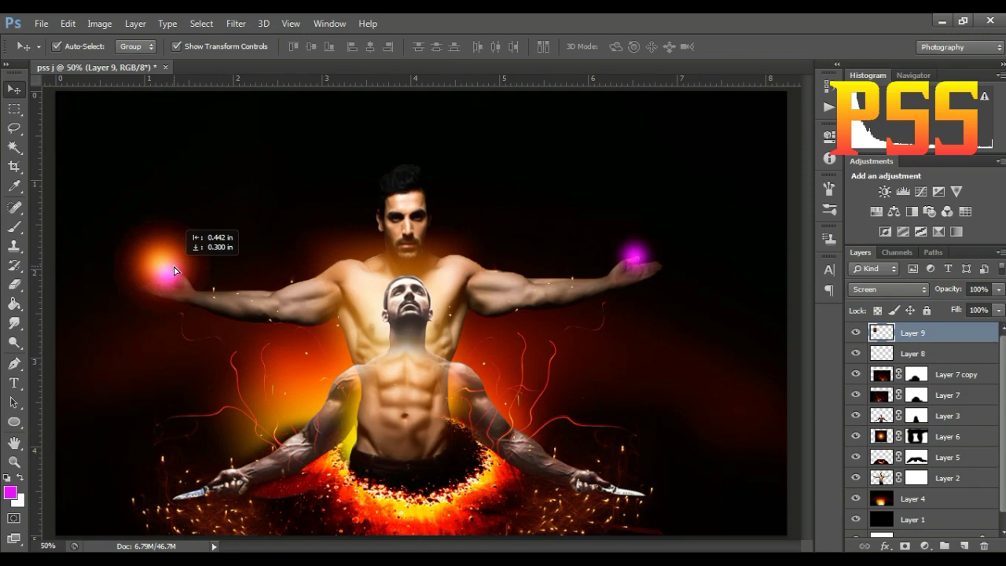
pyautogui.moveTo(174, 270); pyautogui.dragTo(175, 281)
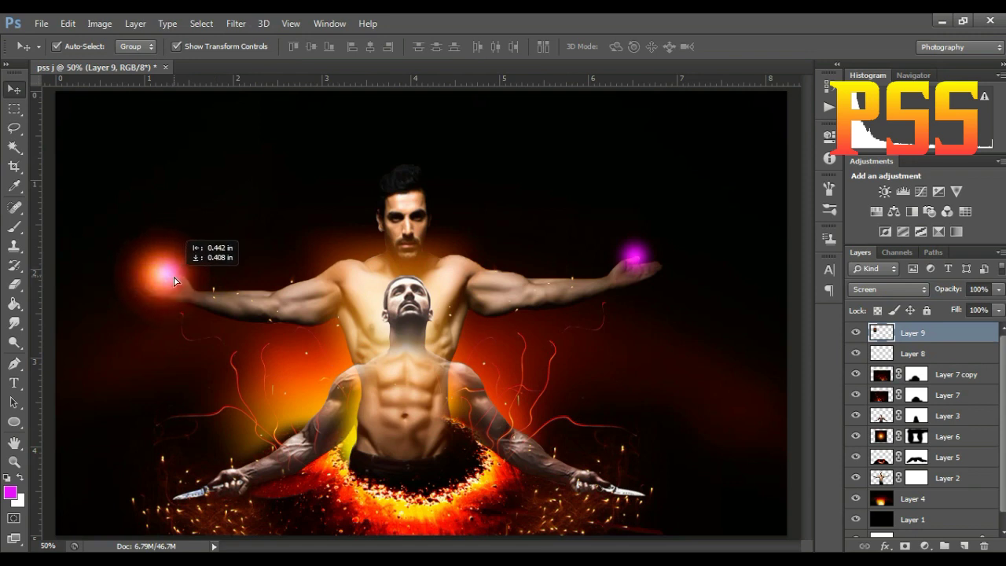
pyautogui.moveTo(173, 277); pyautogui.dragTo(174, 276)
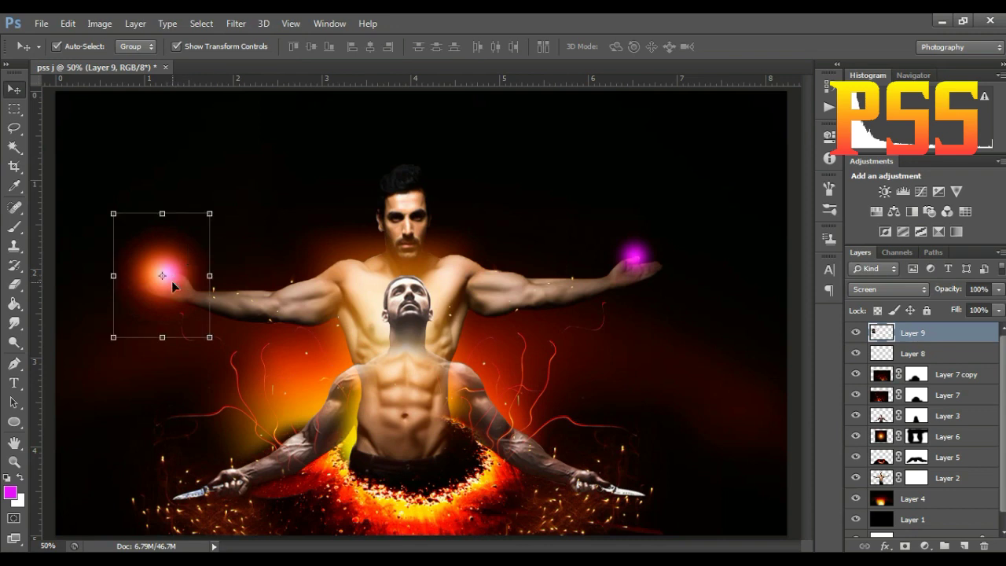
pyautogui.moveTo(165, 285)
pyautogui.mouseDown()
pyautogui.moveTo(157, 289)
pyautogui.moveTo(627, 272)
pyautogui.mouseUp()
pyautogui.press('Return')
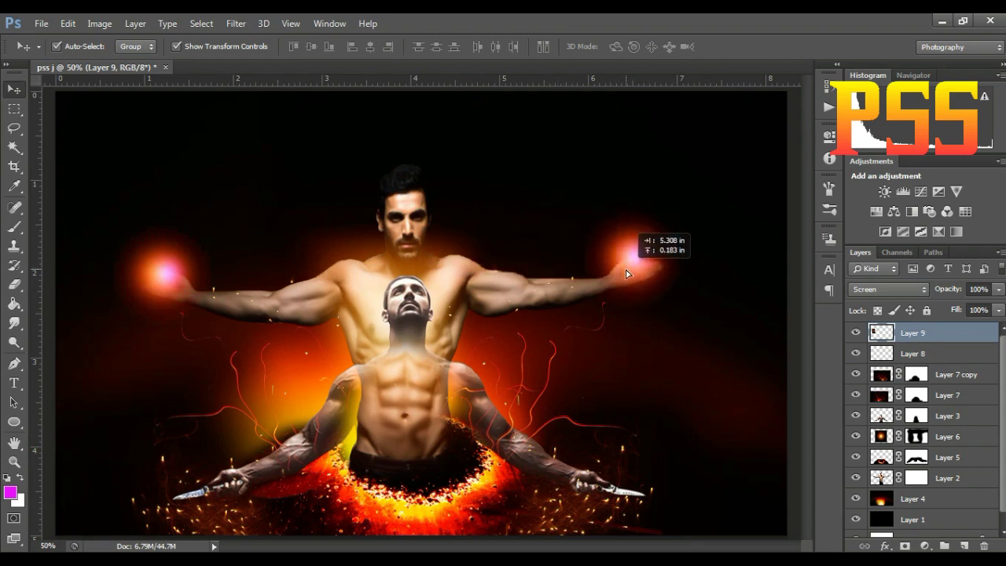
# Duplicate the glow onto the right hand and add an empty Layer 10
pyautogui.moveTo(626, 272); pyautogui.dragTo(626, 273)
pyautogui.click(802, 372)
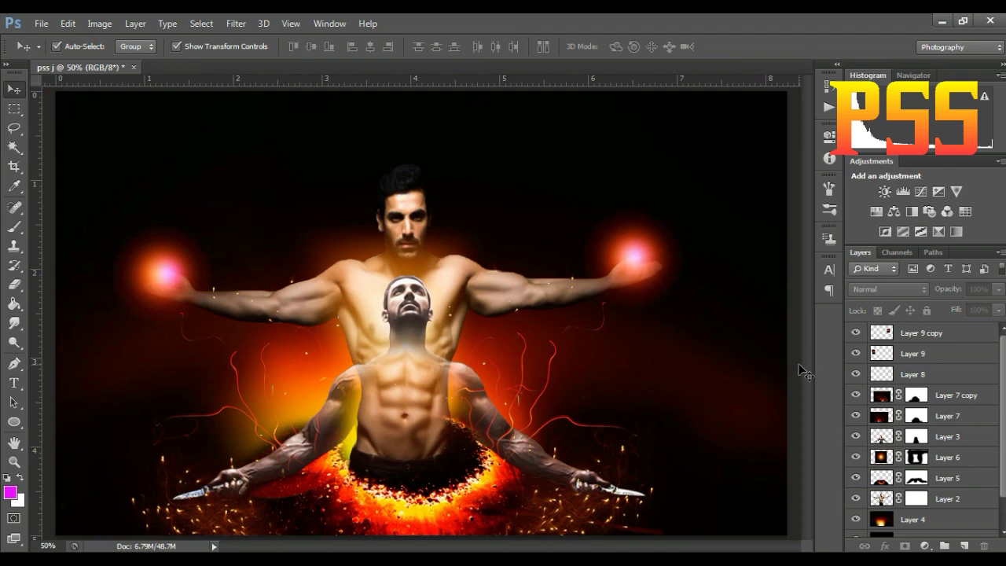
pyautogui.click(924, 336)
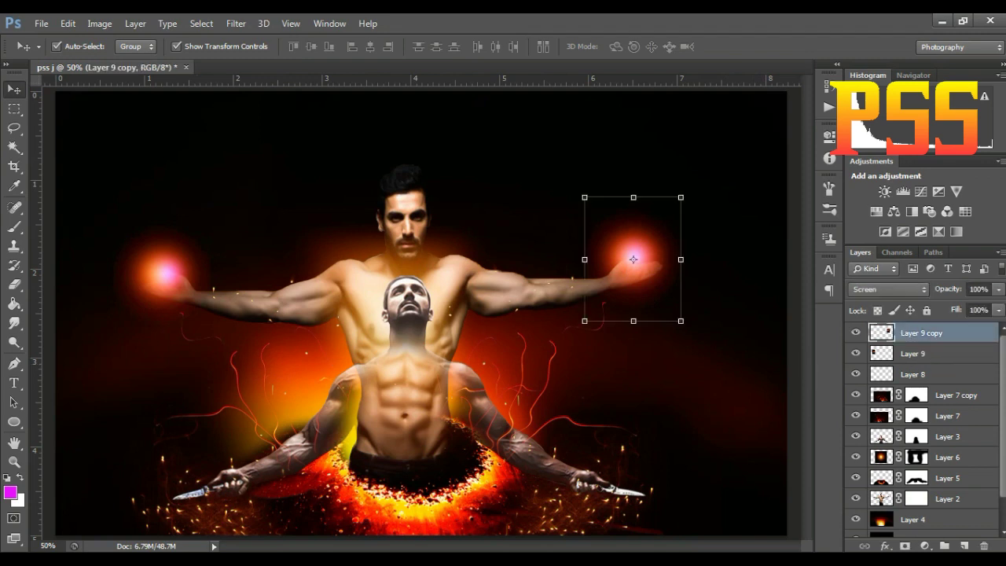
pyautogui.click(965, 546)
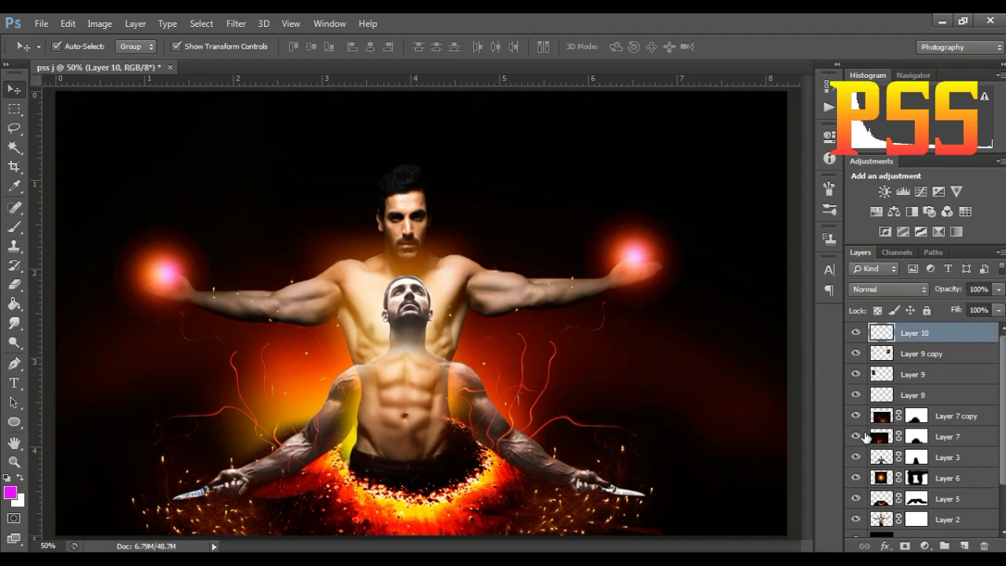
# Set the brush's foreground colour to green 00ff00
pyautogui.click(13, 231)
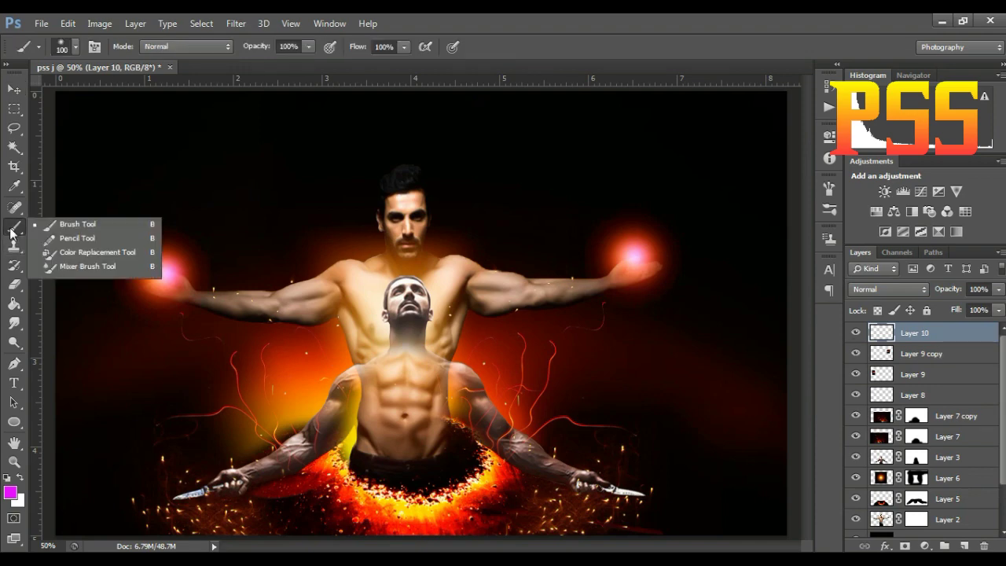
pyautogui.click(22, 479)
pyautogui.click(11, 493)
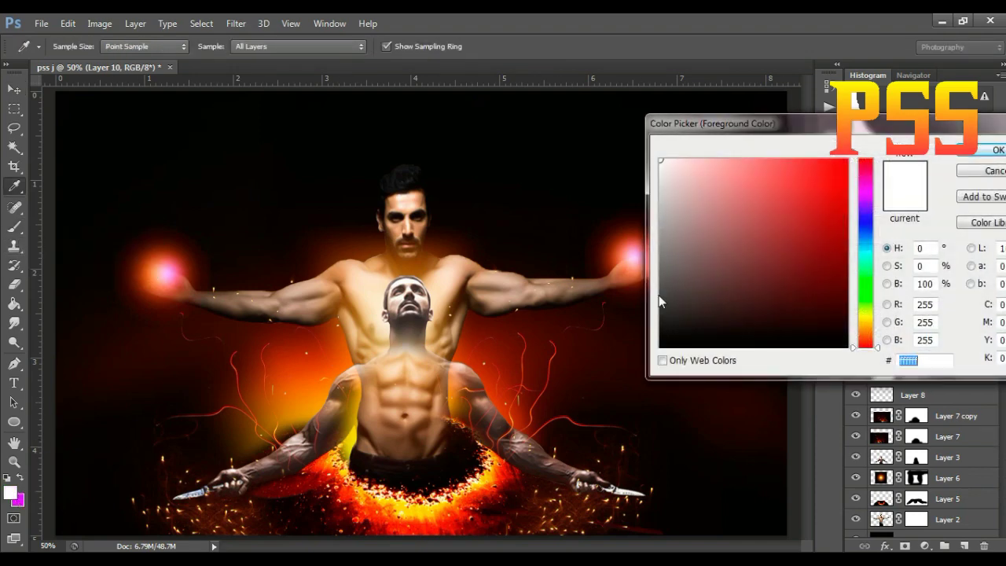
pyautogui.click(869, 285)
pyautogui.write('00ff00')
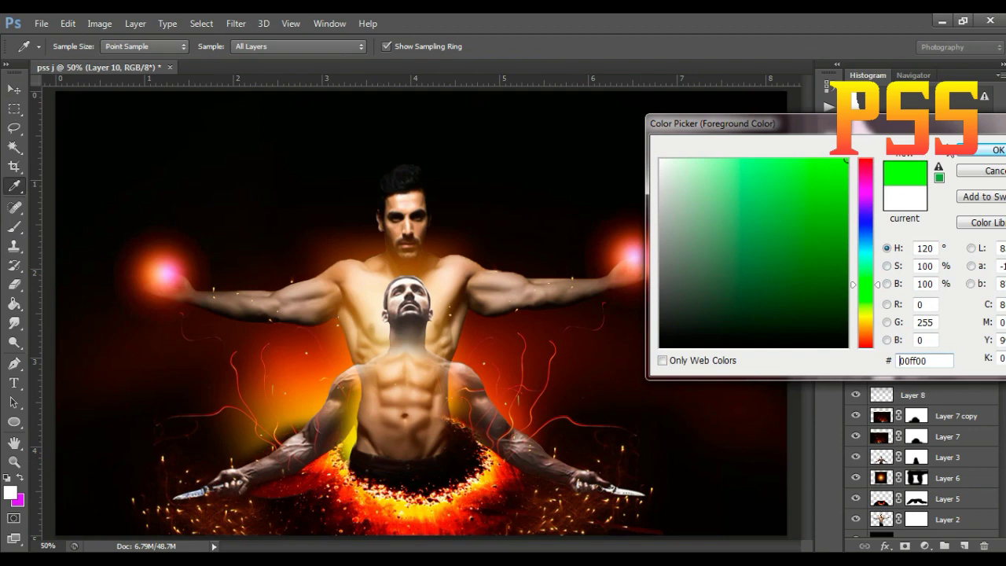
pyautogui.click(973, 154)
pyautogui.press('b')
# Stamp a green bolt above the right arm with the 606 px lightning brush preset
pyautogui.click(76, 47)
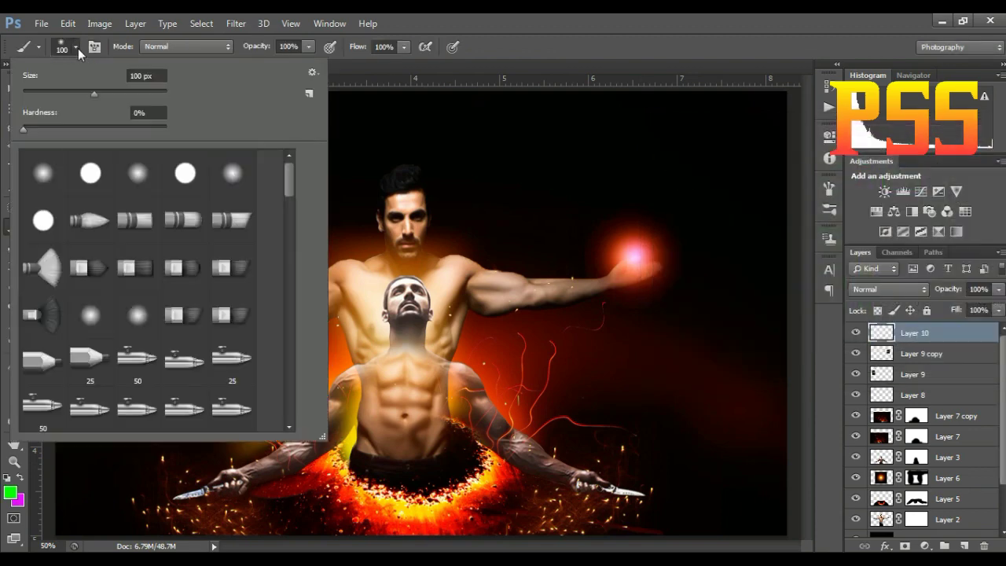
pyautogui.moveTo(285, 184); pyautogui.dragTo(287, 356)
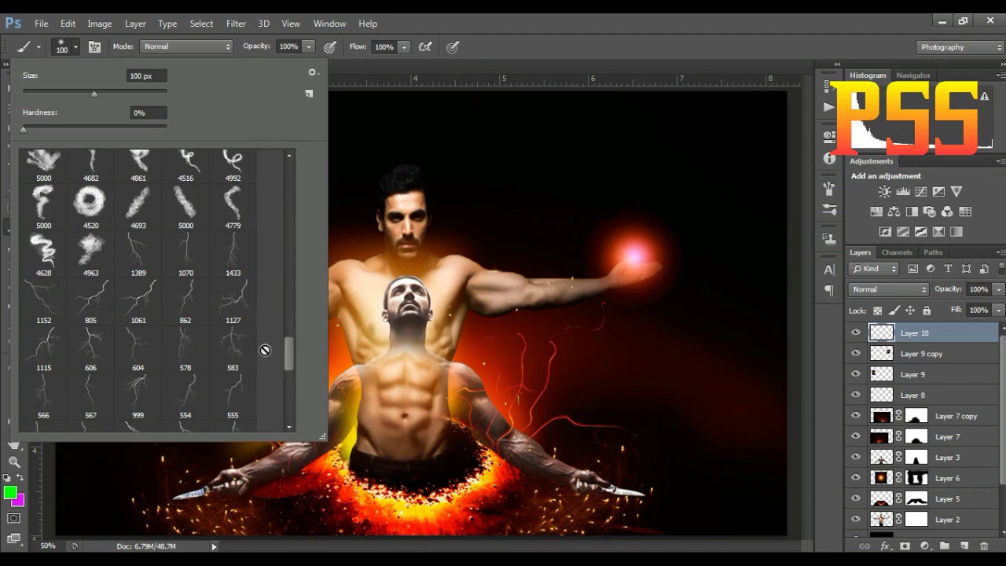
pyautogui.click(91, 302)
pyautogui.click(95, 349)
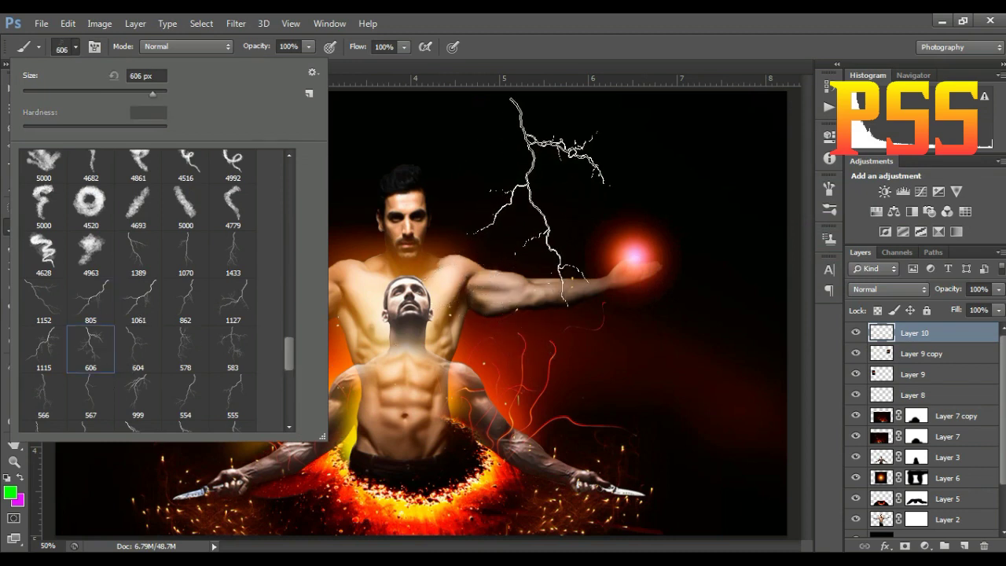
pyautogui.click(538, 211)
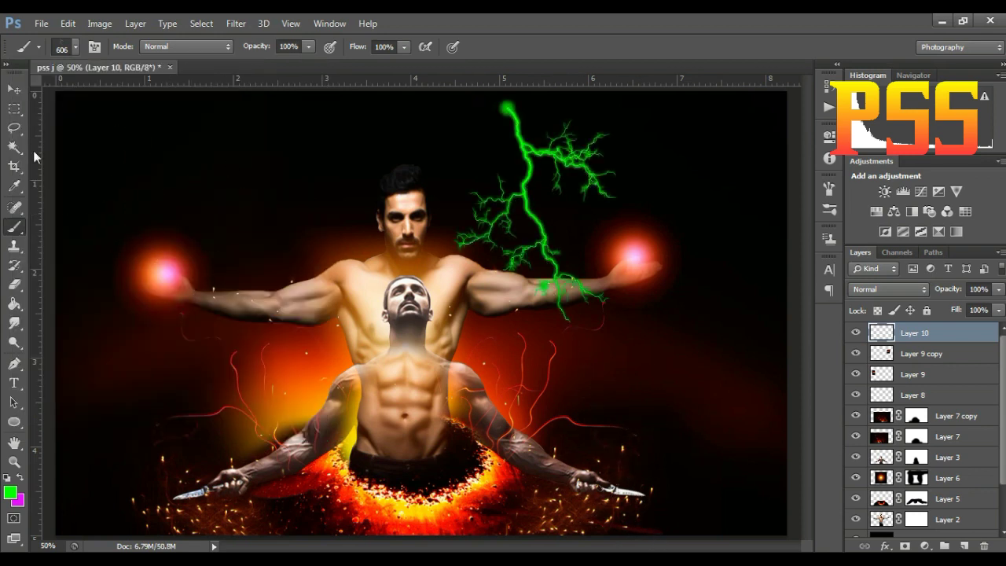
pyautogui.click(14, 89)
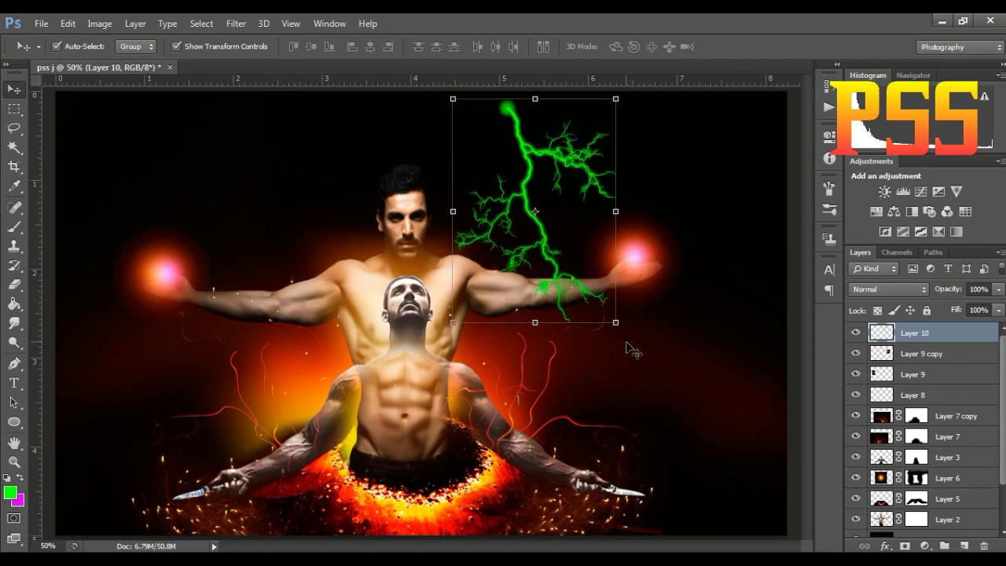
# Rotate the lightning about 170°, scale it to roughly 53%, and place it on the right hand
pyautogui.moveTo(632, 352)
pyautogui.mouseDown()
pyautogui.moveTo(491, 163)
pyautogui.moveTo(621, 337)
pyautogui.moveTo(548, 207)
pyautogui.mouseUp()
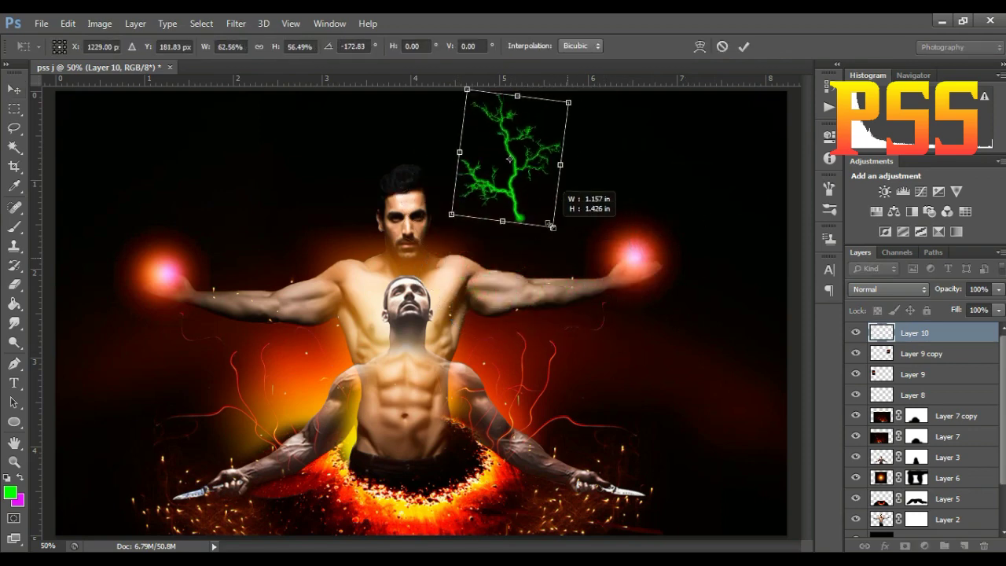
pyautogui.moveTo(533, 171); pyautogui.dragTo(655, 240)
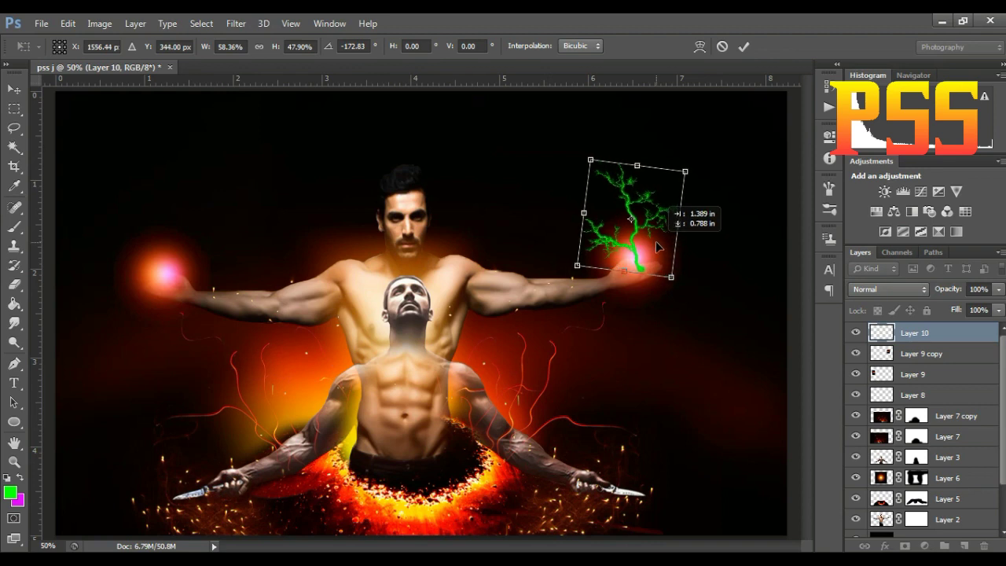
pyautogui.moveTo(667, 275); pyautogui.dragTo(664, 275)
pyautogui.moveTo(639, 228); pyautogui.dragTo(644, 229)
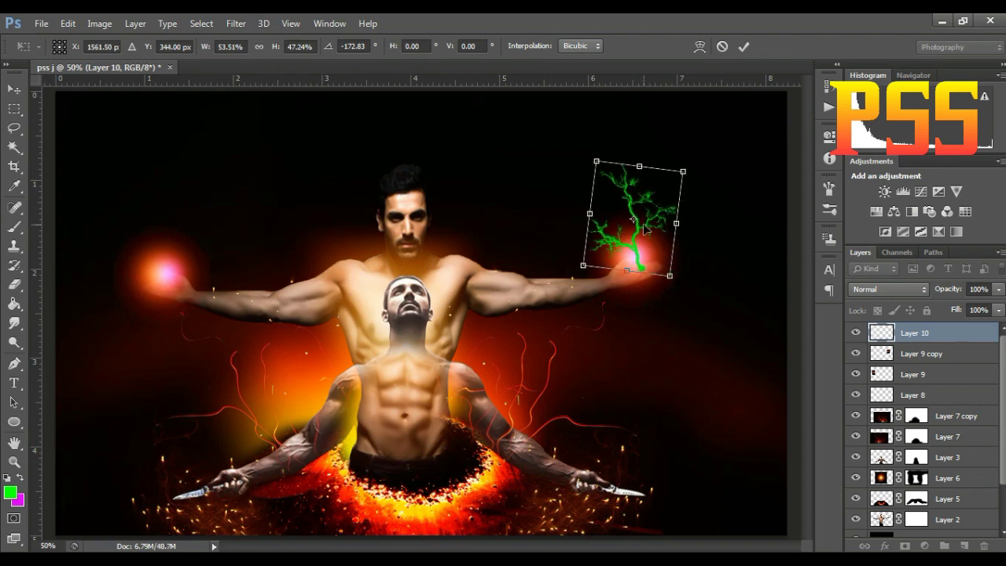
pyautogui.press('Return')
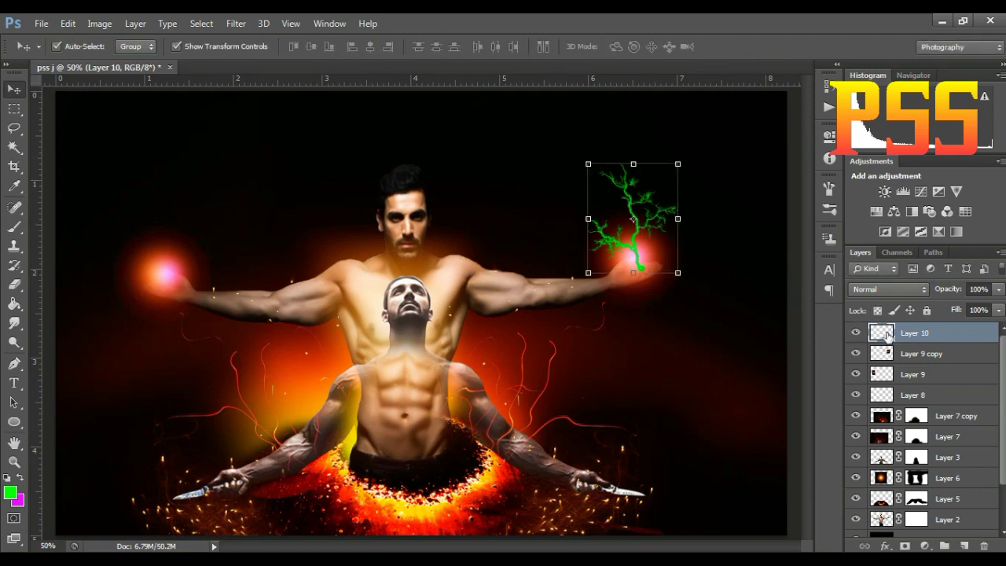
# Move Layer 10 below Layer 8 and set up the Eraser with a soft round tip
pyautogui.moveTo(888, 335); pyautogui.dragTo(886, 400)
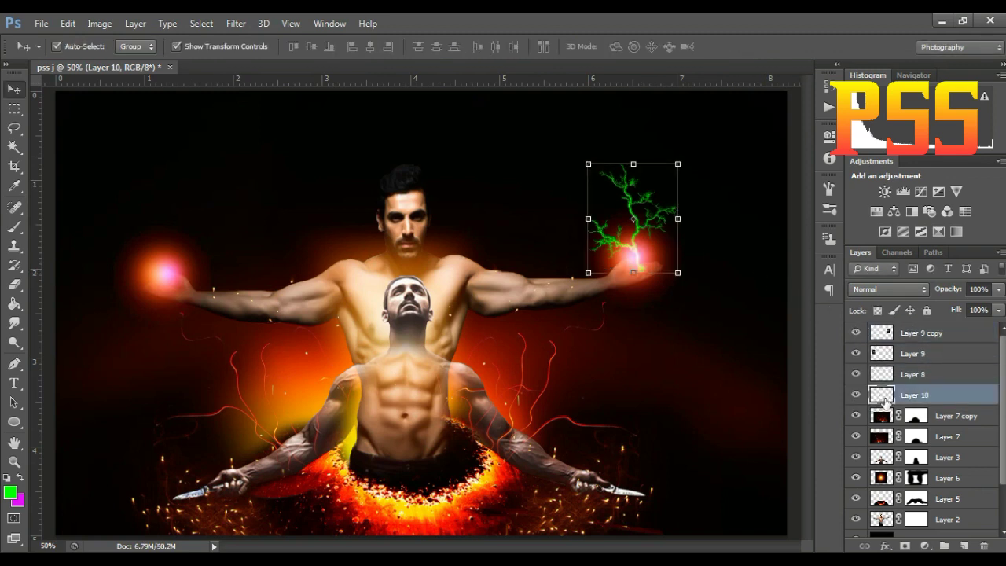
pyautogui.click(22, 284)
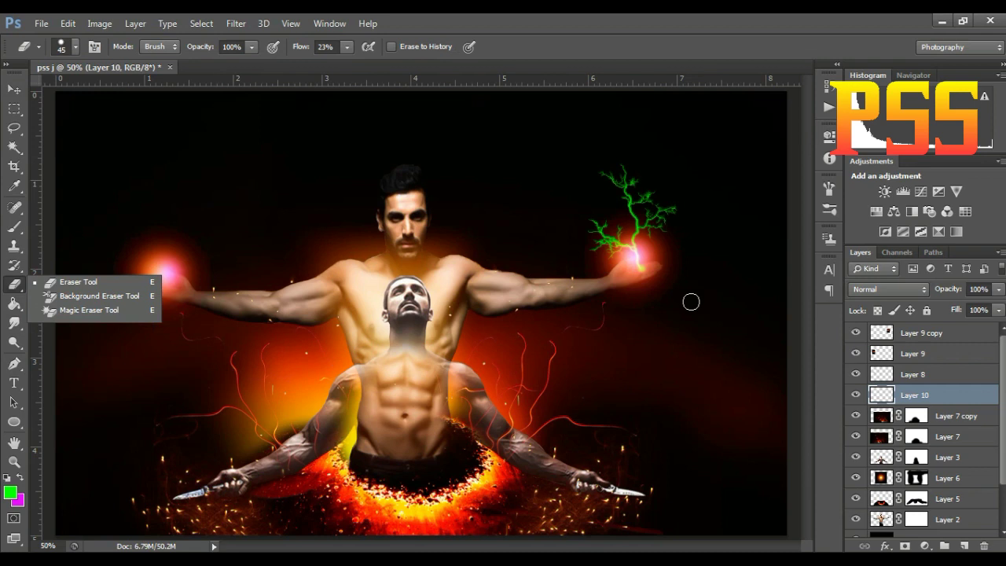
pyautogui.click(829, 191)
pyautogui.click(664, 156)
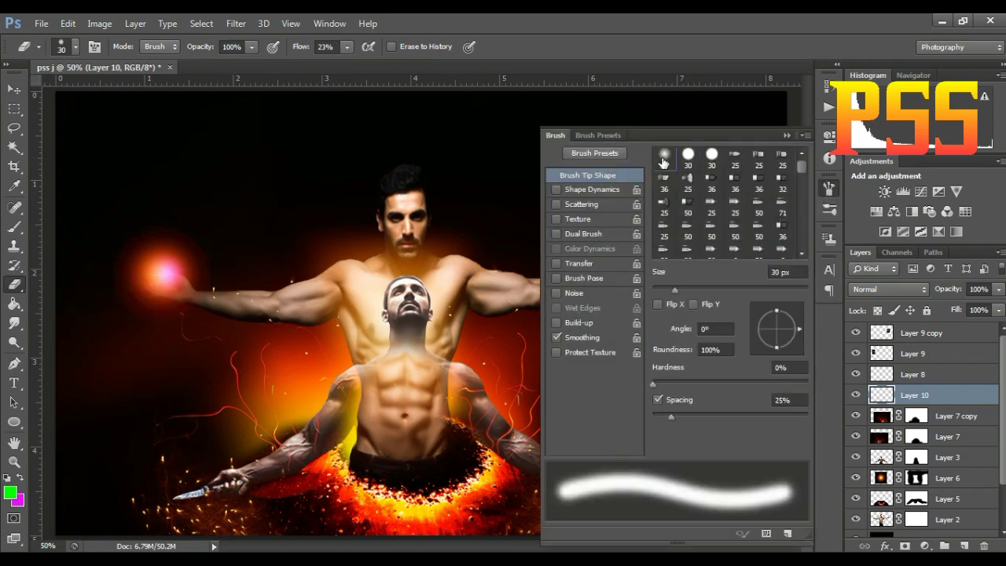
pyautogui.click(785, 136)
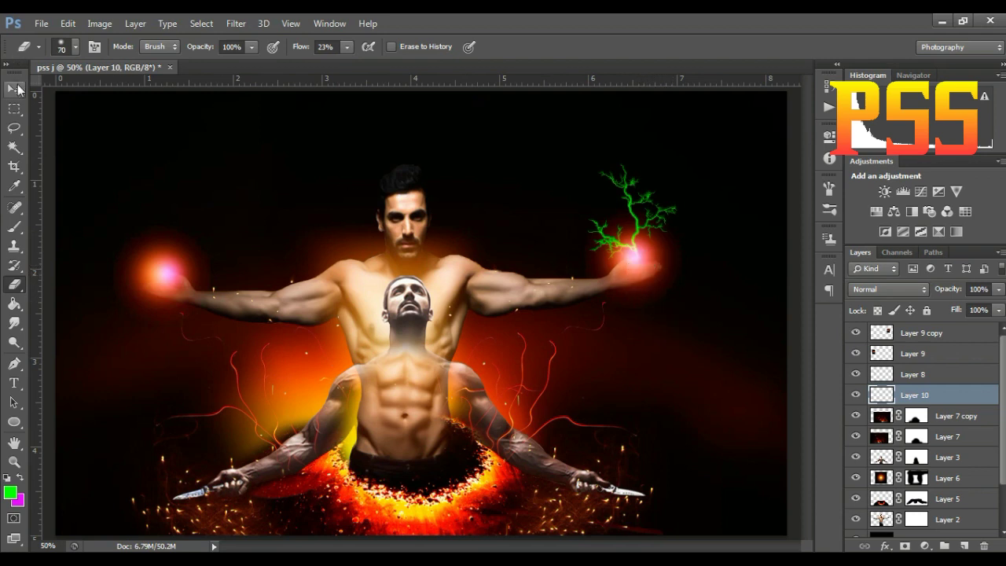
# Drag a copy of the lightning toward the other hand, then undo the accidental duplicate
pyautogui.click(16, 89)
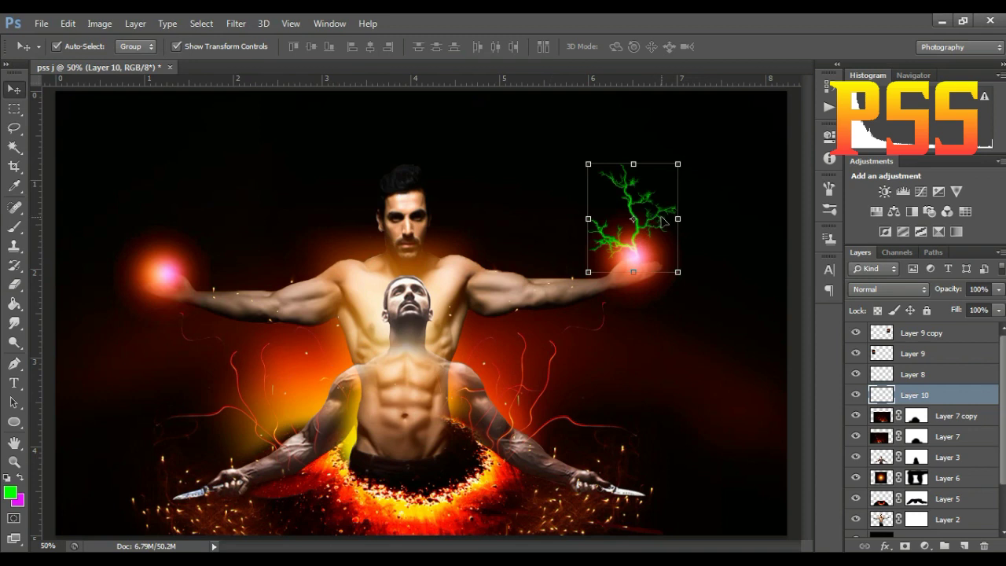
pyautogui.moveTo(662, 221); pyautogui.dragTo(673, 212)
pyautogui.hotkey('ctrl', 'z')
# Duplicate the lightning onto the left hand as Layer 10 copy and flip it horizontally
pyautogui.moveTo(629, 183); pyautogui.dragTo(640, 162)
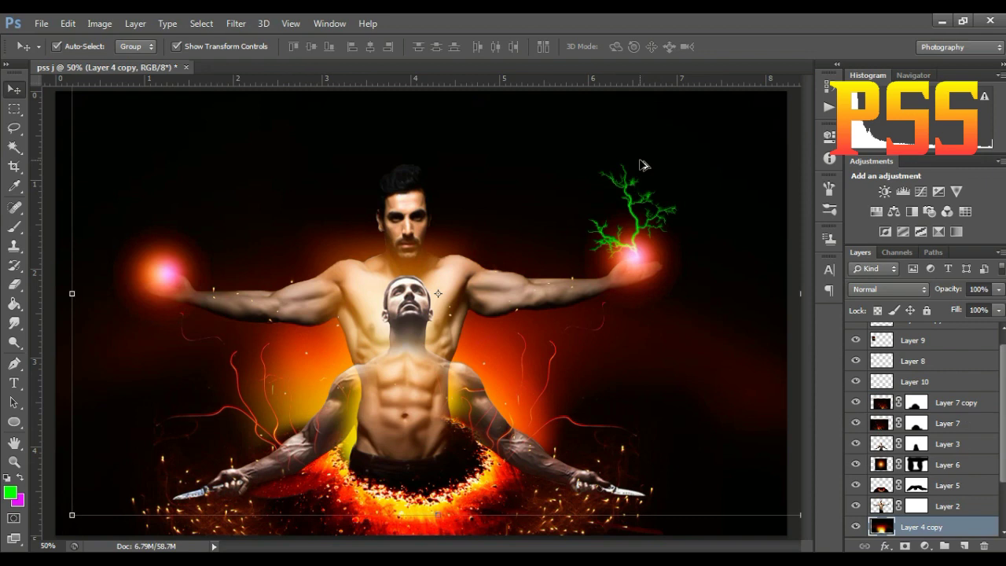
pyautogui.hotkey('ctrl', 't')
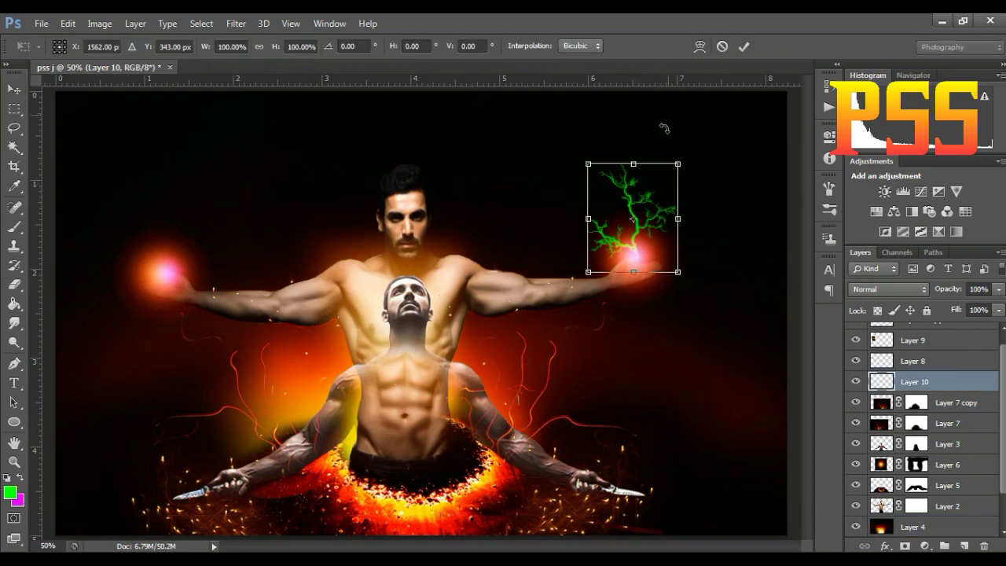
pyautogui.click(721, 49)
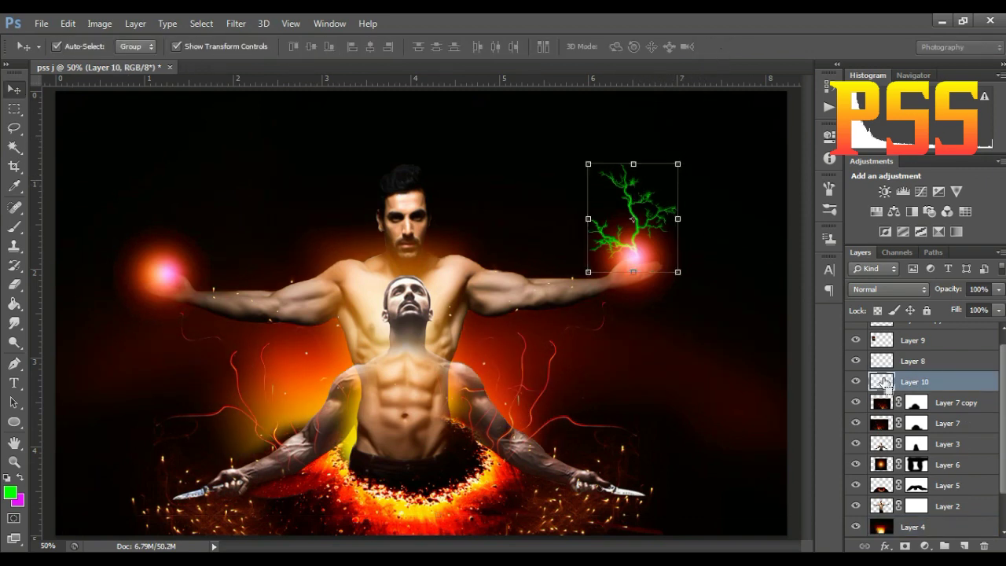
pyautogui.moveTo(627, 192)
pyautogui.mouseDown()
pyautogui.moveTo(159, 205)
pyautogui.moveTo(138, 215)
pyautogui.mouseUp()
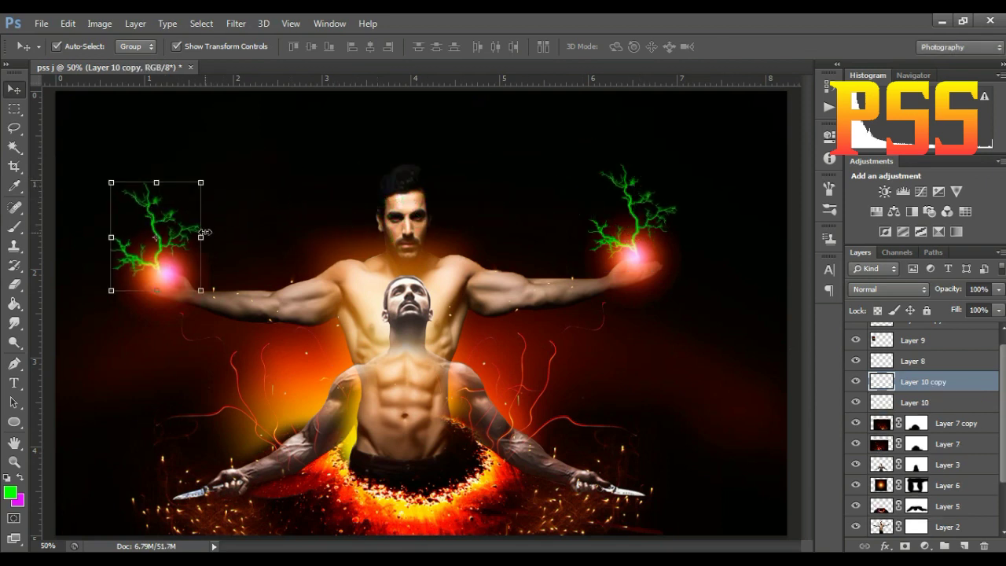
pyautogui.moveTo(200, 238)
pyautogui.mouseDown()
pyautogui.moveTo(39, 246)
pyautogui.moveTo(171, 252)
pyautogui.mouseUp()
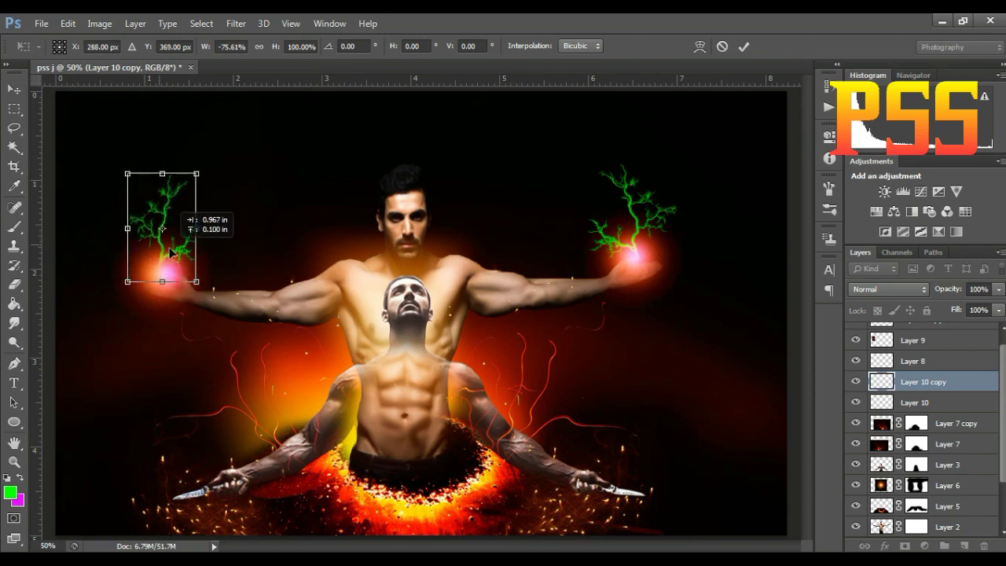
pyautogui.moveTo(207, 228); pyautogui.dragTo(220, 228)
pyautogui.moveTo(180, 266); pyautogui.dragTo(163, 266)
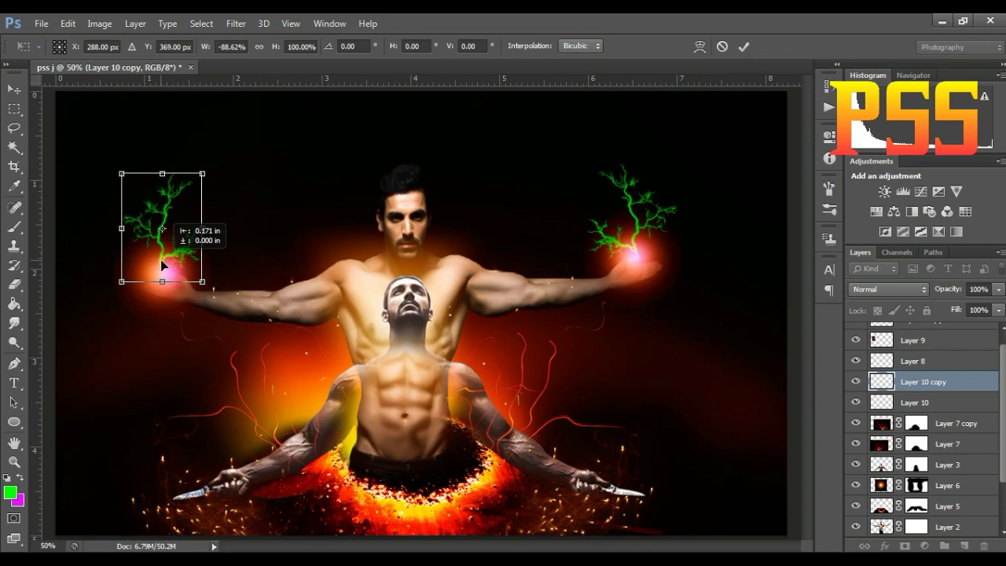
pyautogui.press('Return')
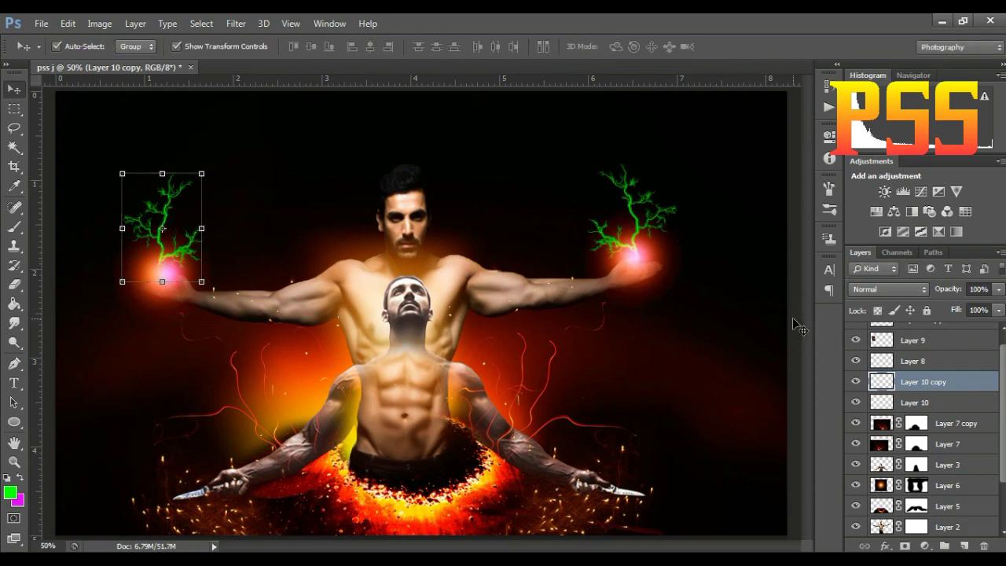
pyautogui.click(795, 324)
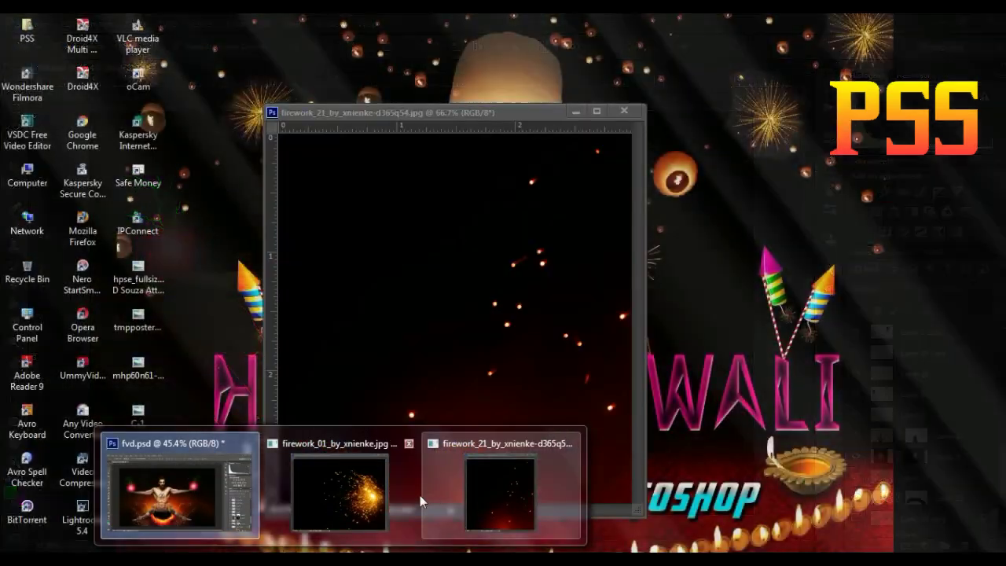
# Bring the firework_01 sparks image into fvd.psd as a new layer
pyautogui.click(369, 492)
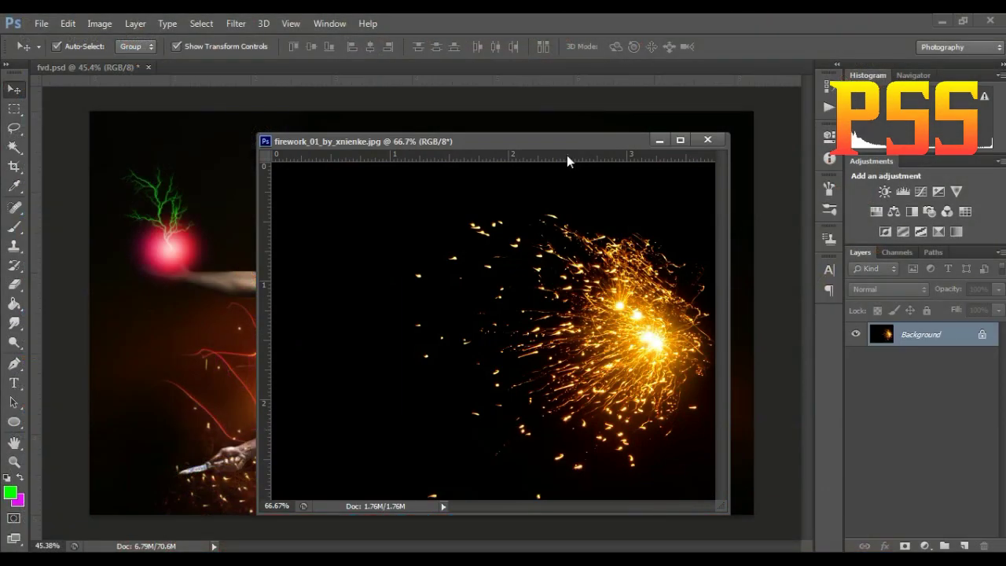
pyautogui.moveTo(545, 142); pyautogui.dragTo(636, 137)
pyautogui.moveTo(711, 290); pyautogui.dragTo(293, 274)
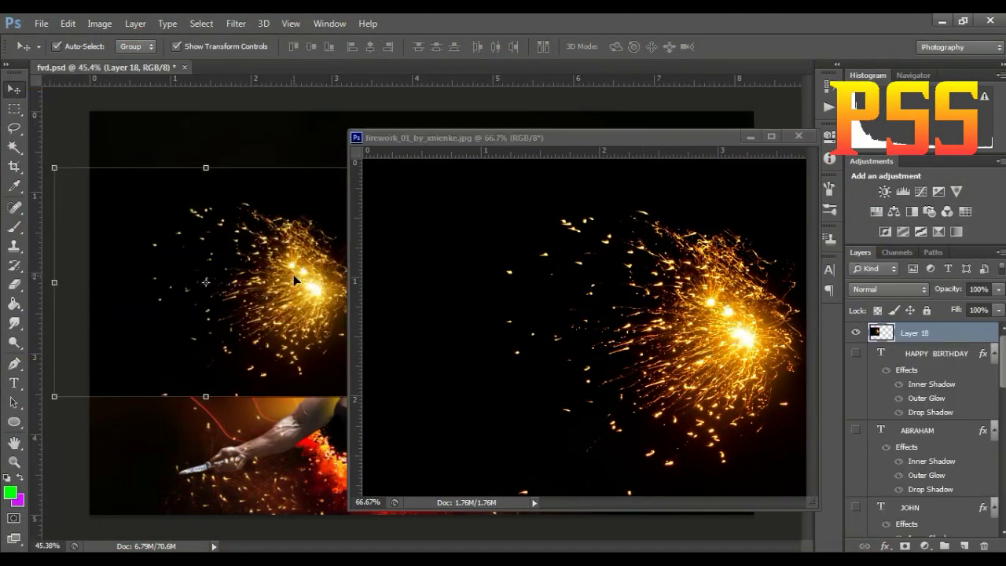
pyautogui.click(747, 137)
pyautogui.moveTo(291, 266); pyautogui.dragTo(426, 252)
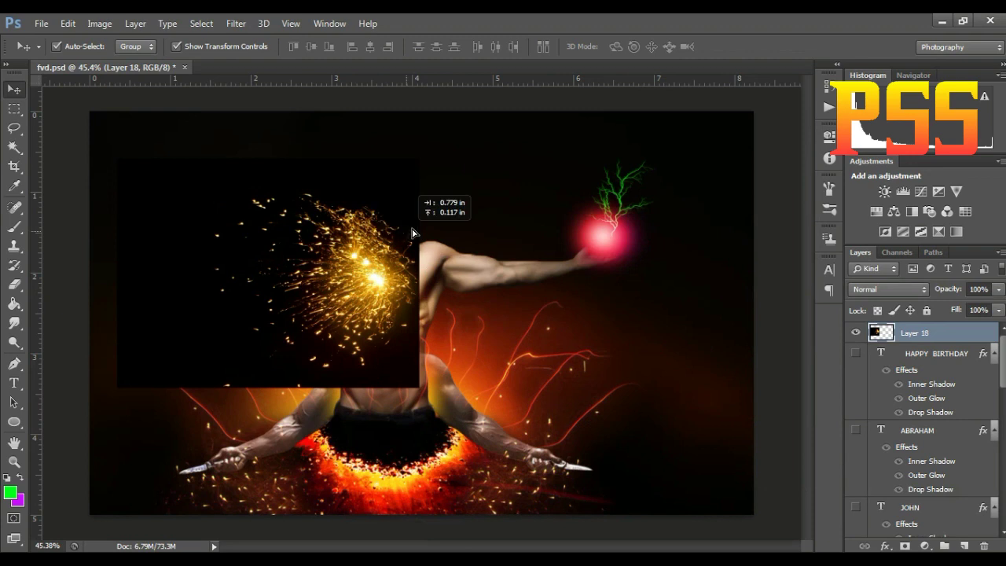
# Move Layer 18 down the layer stack below the ABRAHAM text and Layer 12
pyautogui.moveTo(925, 330); pyautogui.dragTo(920, 501)
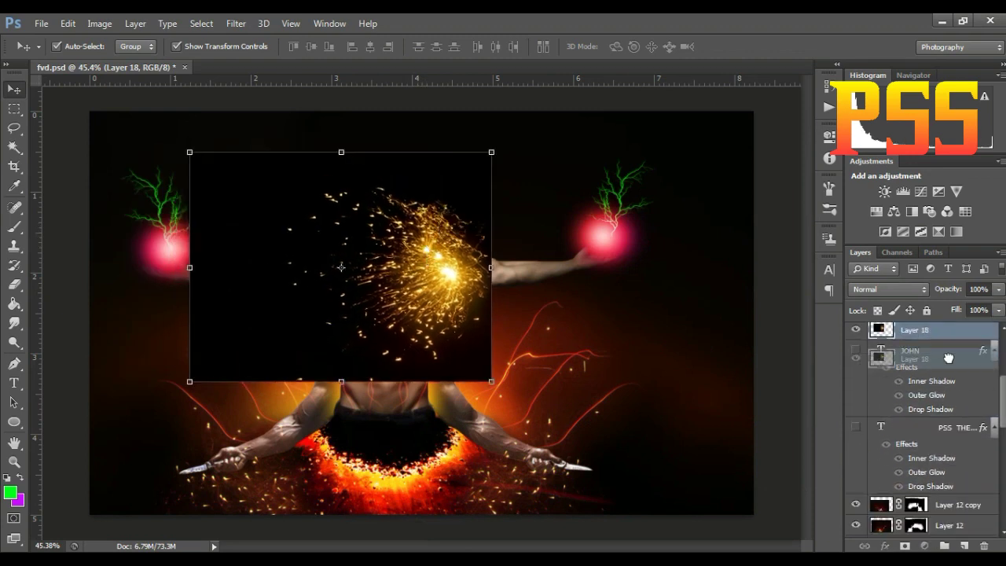
pyautogui.moveTo(927, 350); pyautogui.dragTo(920, 520)
pyautogui.scroll(-5, 1003, 385)
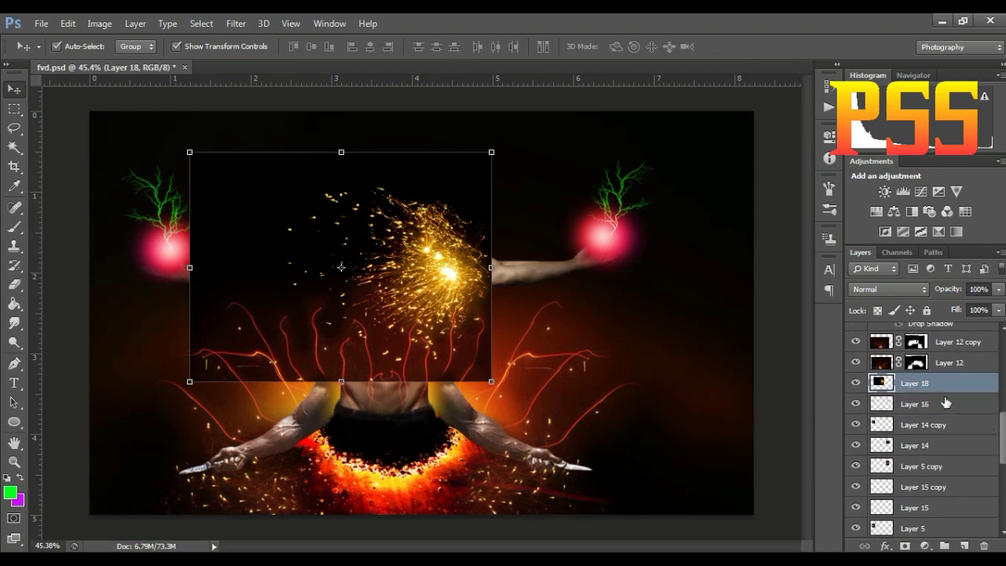
pyautogui.moveTo(937, 391); pyautogui.dragTo(944, 545)
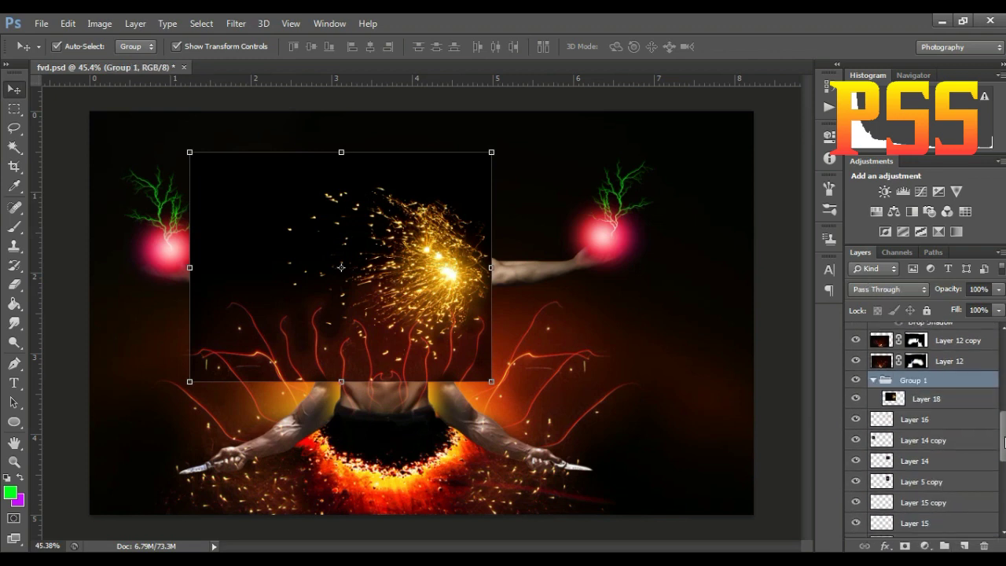
pyautogui.moveTo(1004, 442); pyautogui.dragTo(1003, 454)
pyautogui.hotkey('ctrl', 'z')
pyautogui.moveTo(940, 339)
pyautogui.mouseDown()
pyautogui.moveTo(940, 513)
pyautogui.moveTo(981, 503)
pyautogui.mouseUp()
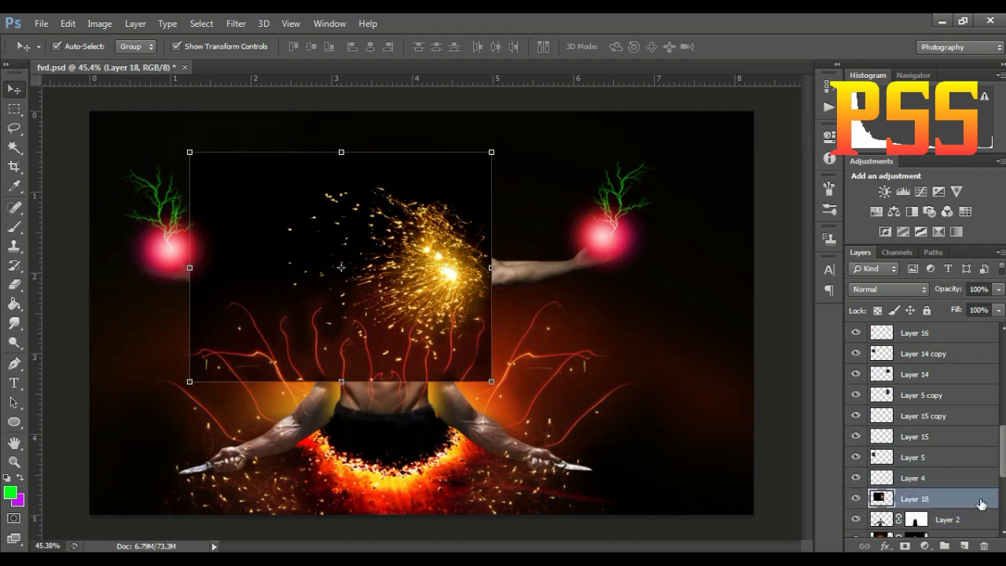
# Put Layer 18 behind the man (Layer 1) and position the sparks near the left orb
pyautogui.moveTo(1003, 453); pyautogui.dragTo(1000, 462)
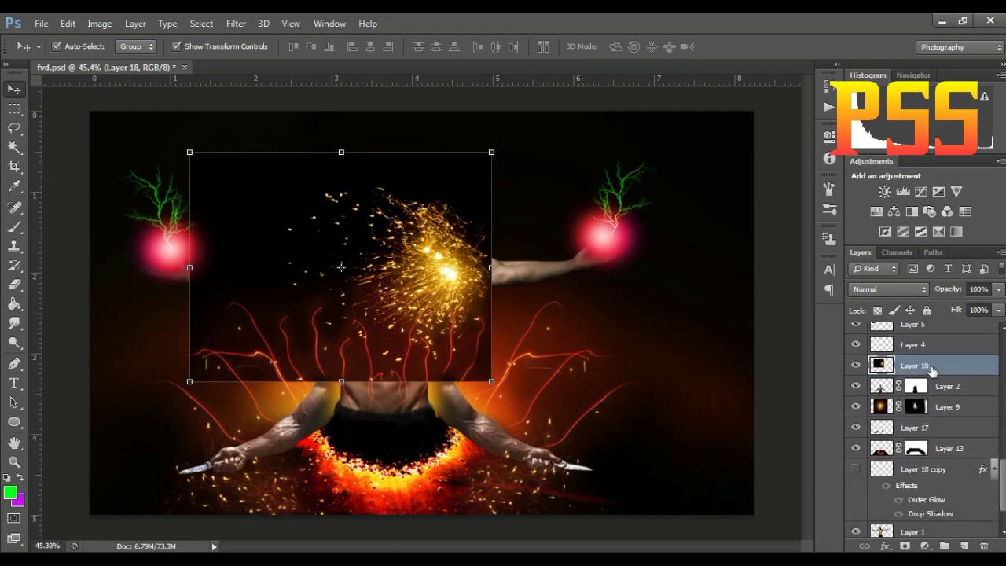
pyautogui.moveTo(931, 369); pyautogui.dragTo(935, 521)
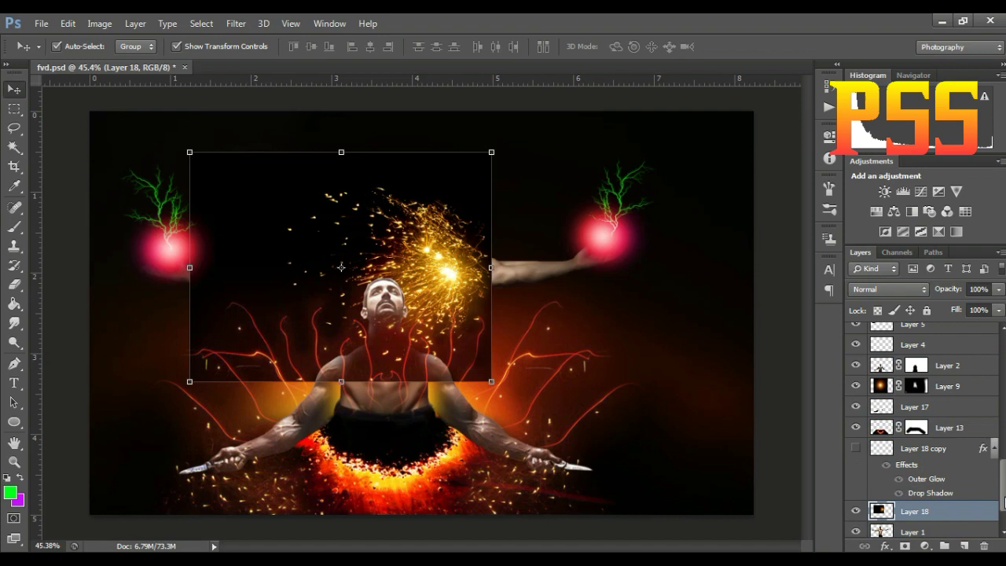
pyautogui.moveTo(1004, 503); pyautogui.dragTo(1004, 515)
pyautogui.click(856, 485)
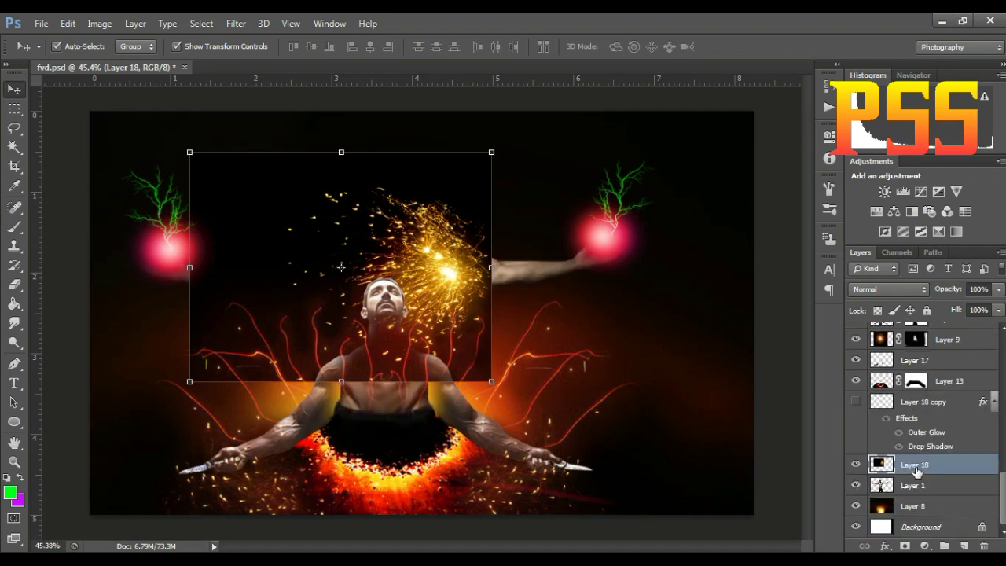
pyautogui.moveTo(915, 466); pyautogui.dragTo(916, 495)
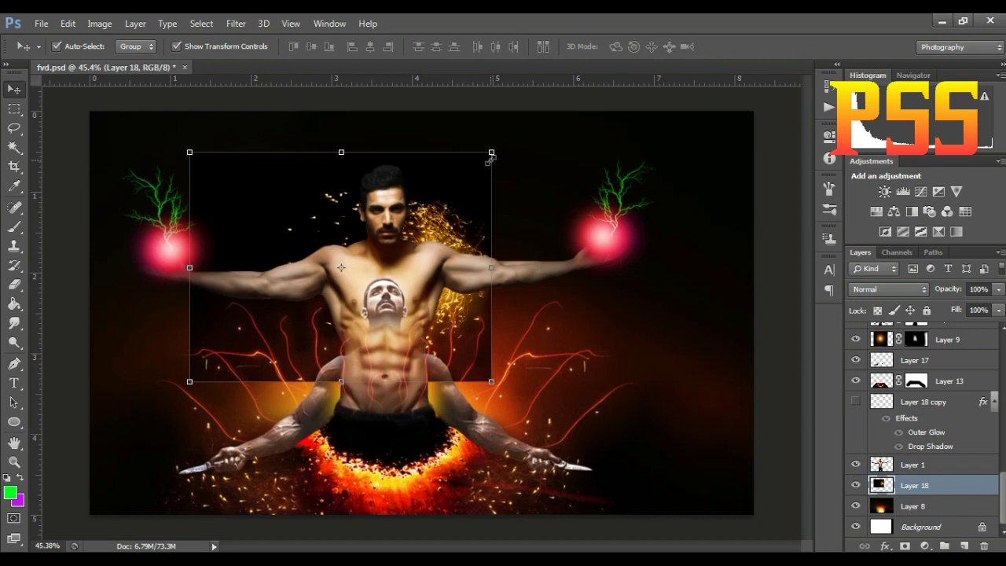
pyautogui.moveTo(453, 227); pyautogui.dragTo(265, 216)
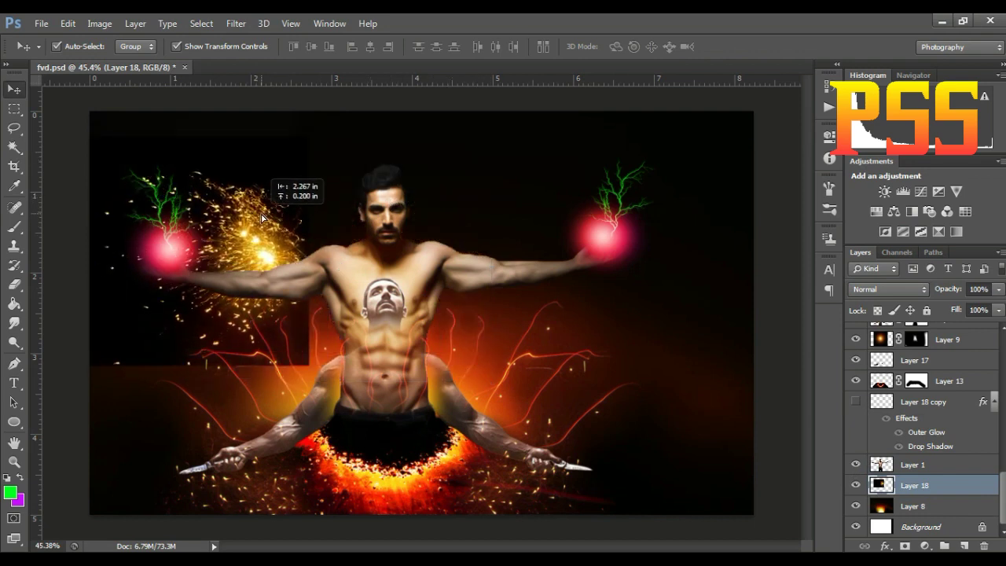
pyautogui.moveTo(265, 216); pyautogui.dragTo(296, 195)
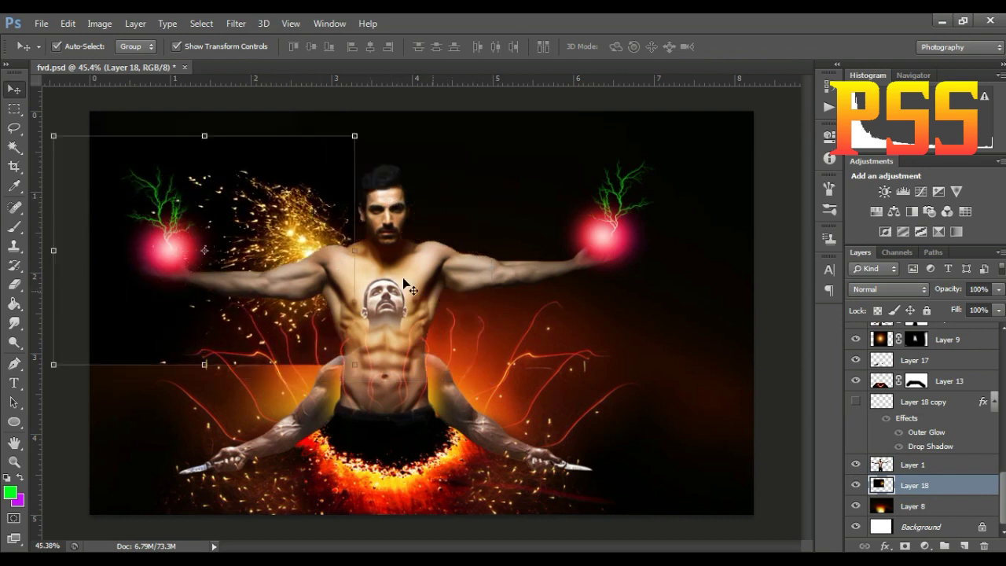
# Set Layer 18 to Screen blend mode and settle the sparks beside the left orb
pyautogui.click(888, 289)
pyautogui.click(866, 144)
pyautogui.moveTo(317, 245); pyautogui.dragTo(267, 231)
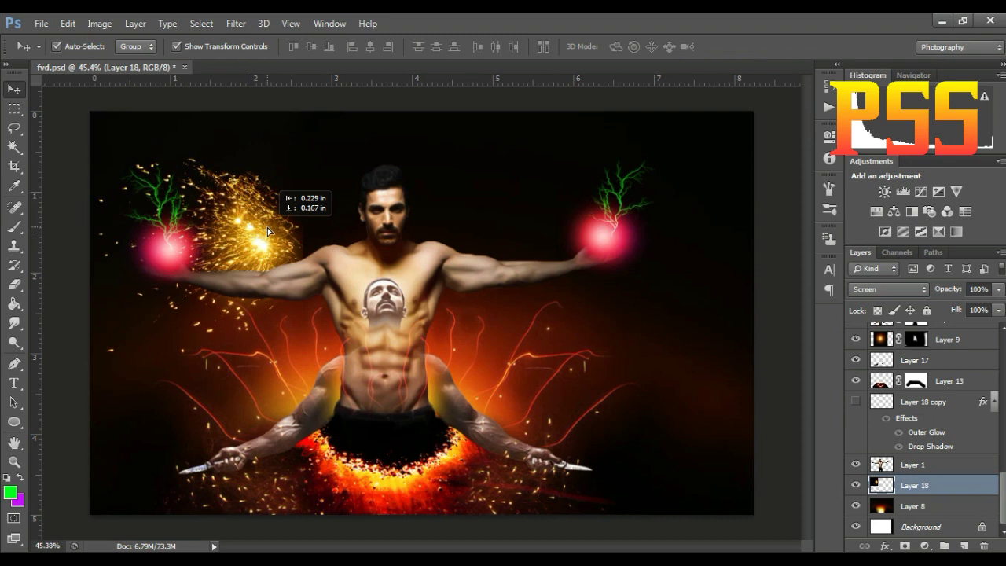
pyautogui.moveTo(267, 231); pyautogui.dragTo(270, 236)
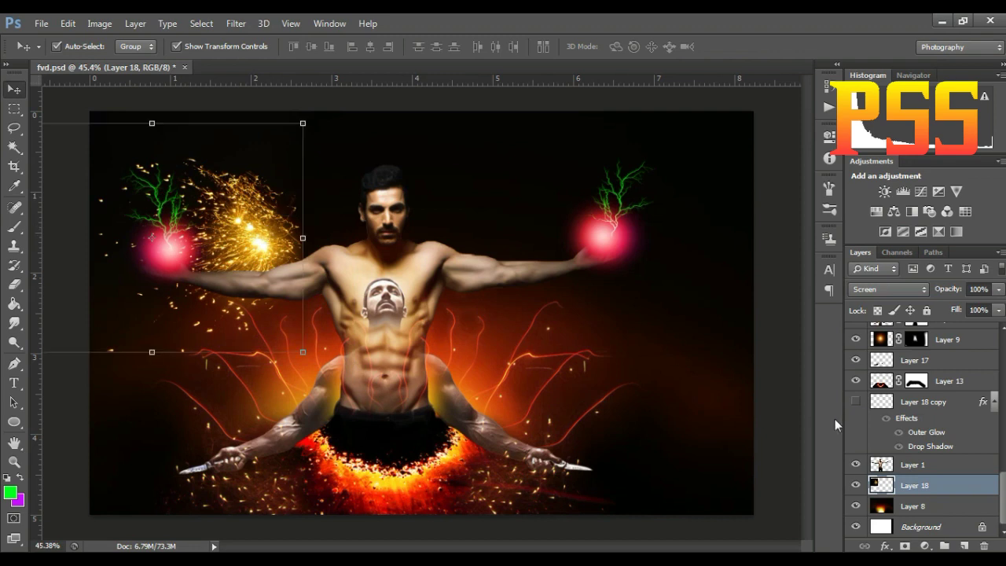
# Add a layer mask to Layer 18 and brush out the sparks left of the head
pyautogui.click(907, 545)
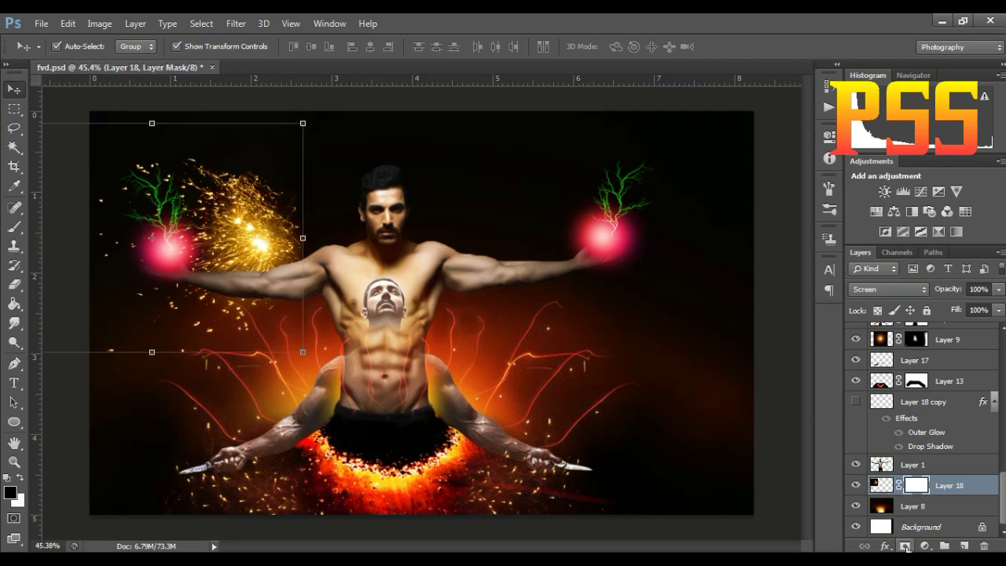
pyautogui.click(15, 228)
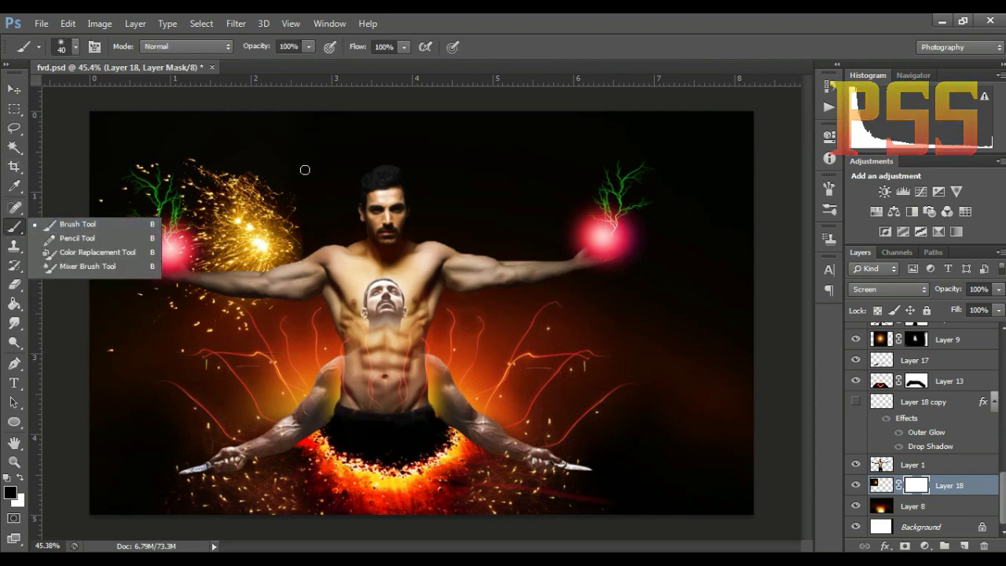
pyautogui.press(']')
pyautogui.press(']')
pyautogui.press(']')
pyautogui.press(']')
pyautogui.moveTo(299, 175)
pyautogui.mouseDown()
pyautogui.moveTo(280, 198)
pyautogui.moveTo(220, 157)
pyautogui.moveTo(244, 220)
pyautogui.moveTo(231, 243)
pyautogui.moveTo(321, 243)
pyautogui.moveTo(232, 251)
pyautogui.moveTo(225, 173)
pyautogui.moveTo(184, 144)
pyautogui.moveTo(225, 248)
pyautogui.mouseUp()
pyautogui.press('[')
pyautogui.press('[')
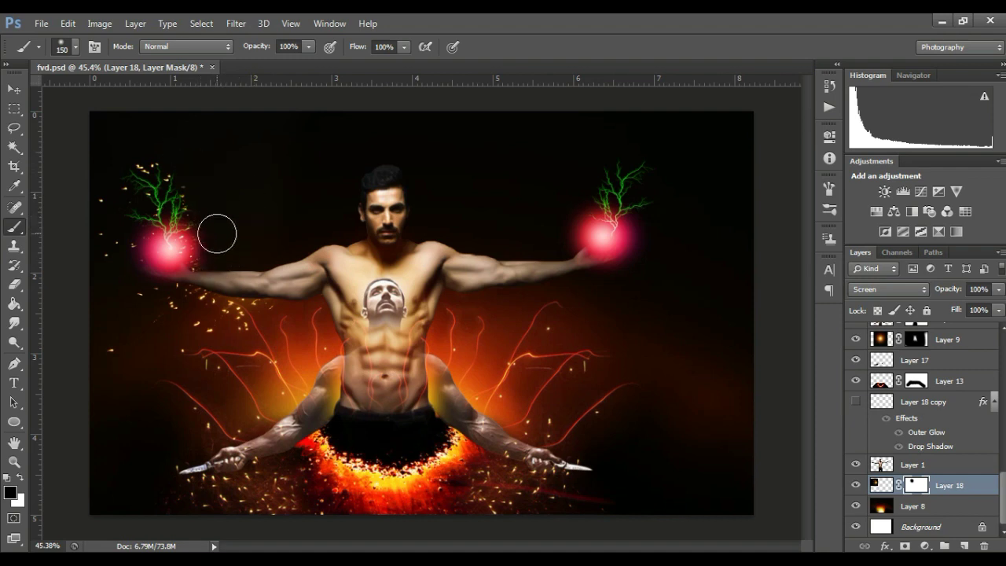
pyautogui.press('[')
pyautogui.press('[')
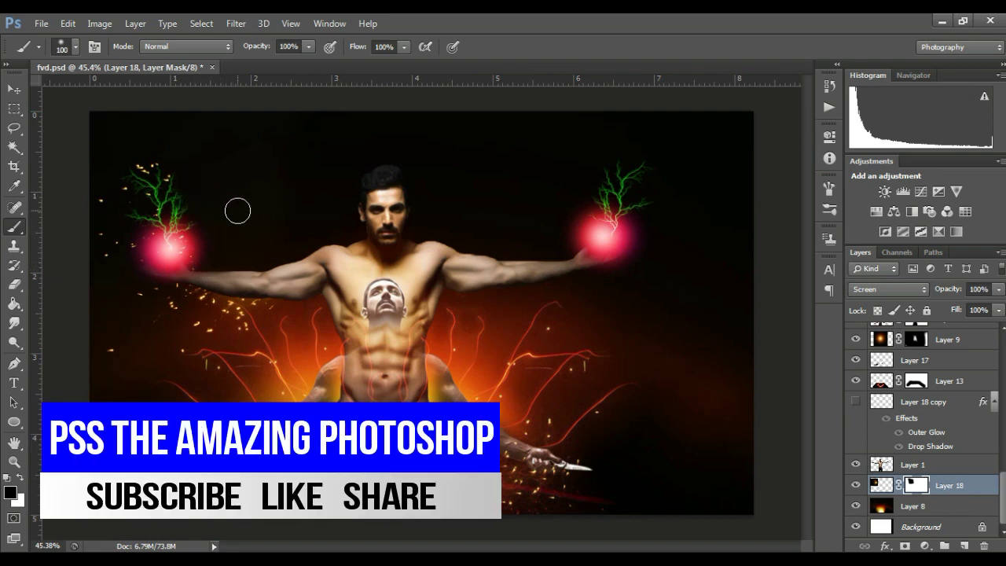
pyautogui.click(15, 90)
# Duplicate the masked sparks layer toward the right side of the poster
pyautogui.hotkey('ctrl', 't')
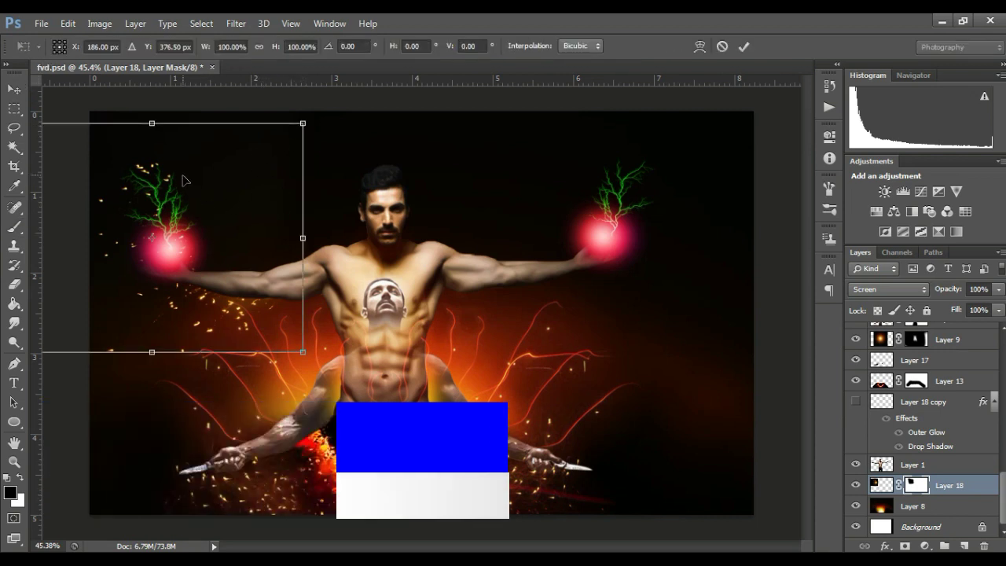
pyautogui.click(743, 45)
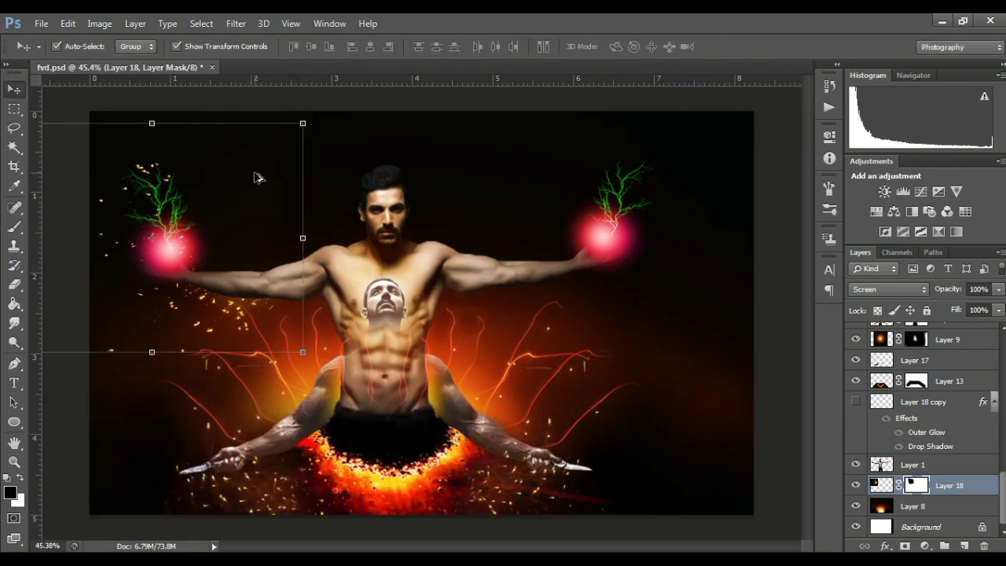
pyautogui.moveTo(150, 162); pyautogui.dragTo(495, 156)
pyautogui.hotkey('ctrl', 'j')
pyautogui.hotkey('ctrl', 't')
# Mirror the sparks copy horizontally, then scale and place it around the right orb
pyautogui.moveTo(649, 227); pyautogui.dragTo(159, 202)
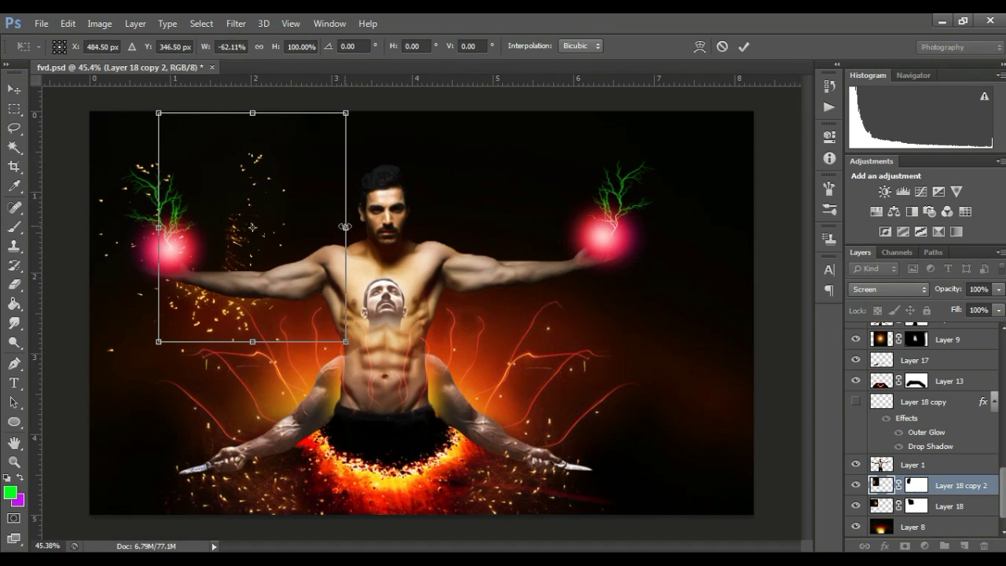
pyautogui.moveTo(346, 227); pyautogui.dragTo(379, 225)
pyautogui.moveTo(301, 232)
pyautogui.mouseDown()
pyautogui.moveTo(604, 222)
pyautogui.moveTo(640, 242)
pyautogui.mouseUp()
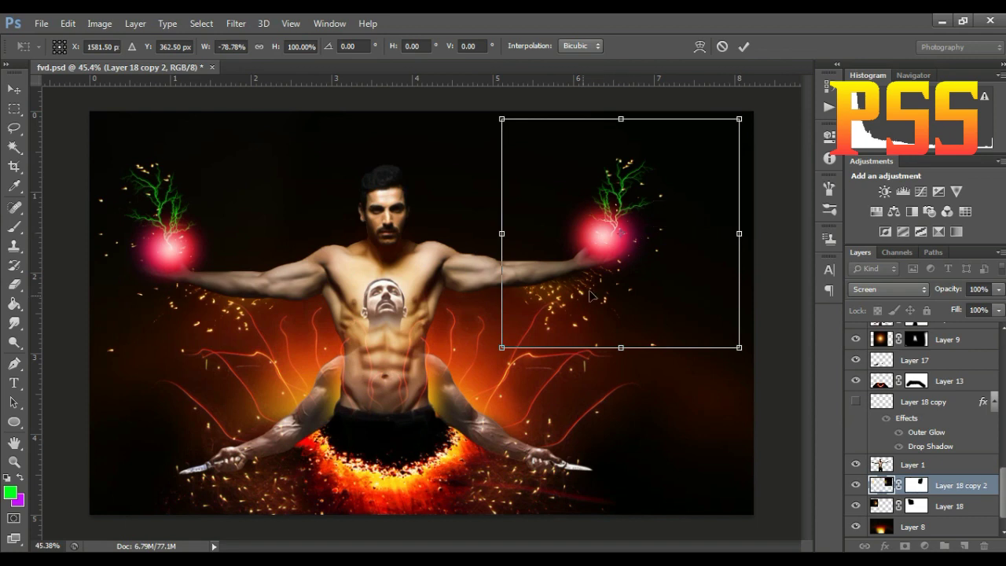
pyautogui.moveTo(503, 348); pyautogui.dragTo(492, 339)
pyautogui.moveTo(617, 268)
pyautogui.mouseDown()
pyautogui.moveTo(626, 272)
pyautogui.moveTo(587, 264)
pyautogui.mouseUp()
pyautogui.moveTo(713, 340); pyautogui.dragTo(732, 351)
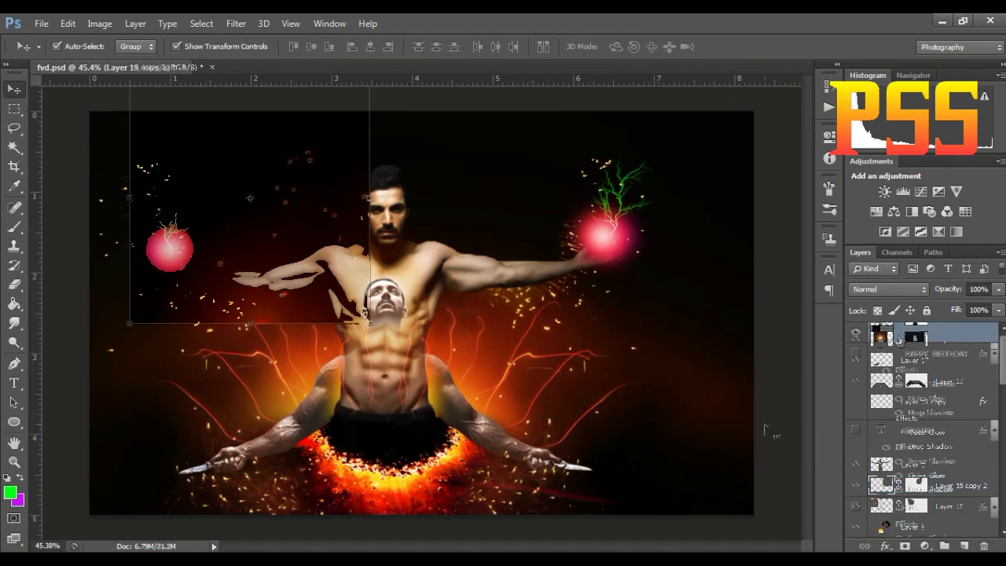
# Move Layer 19 down the stack until it sits behind Layer 1
pyautogui.scroll(-3, 943, 440)
pyautogui.scroll(3, 988, 479)
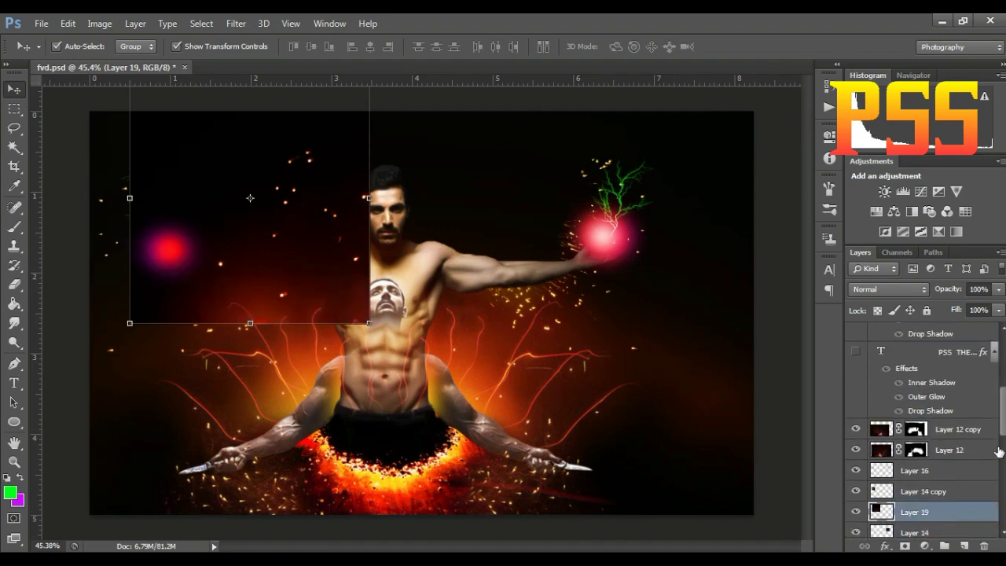
pyautogui.moveTo(915, 512); pyautogui.dragTo(950, 377)
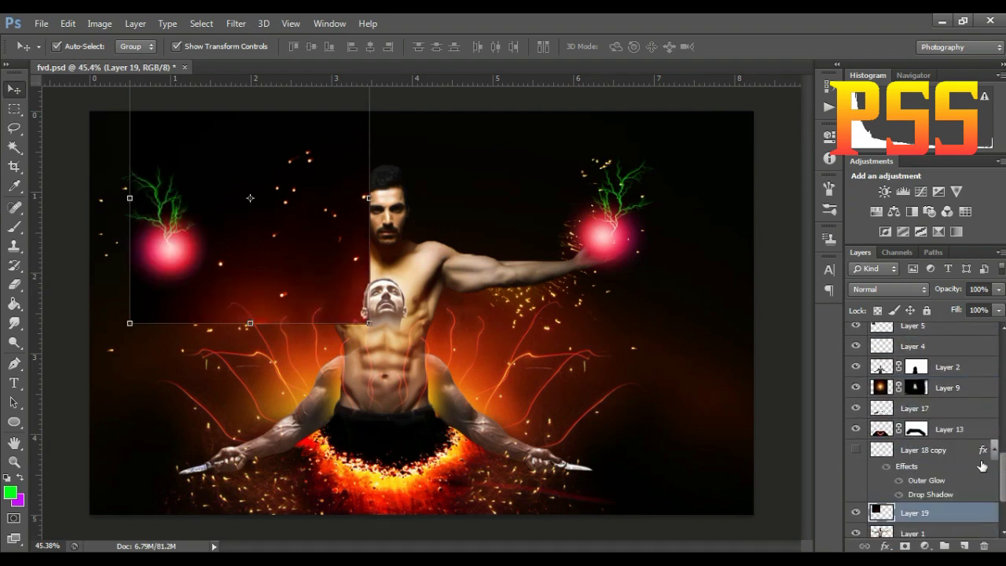
pyautogui.moveTo(962, 390); pyautogui.dragTo(960, 525)
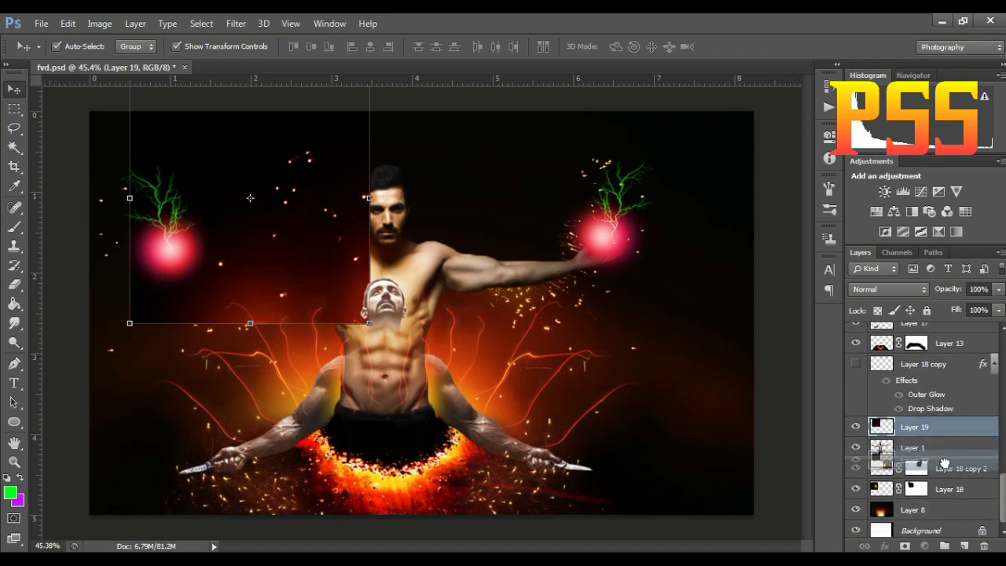
pyautogui.moveTo(946, 435); pyautogui.dragTo(896, 458)
# Set Layer 19 to Screen mode, mask it, and paint out sparks over the abdomen
pyautogui.click(888, 289)
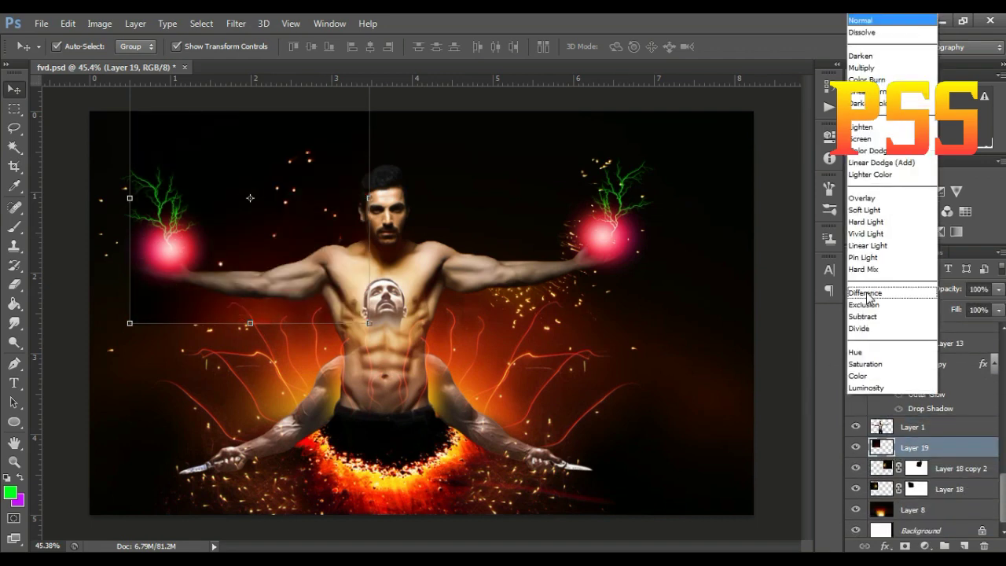
pyautogui.click(873, 125)
pyautogui.moveTo(312, 213)
pyautogui.mouseDown()
pyautogui.moveTo(314, 226)
pyautogui.moveTo(303, 229)
pyautogui.mouseUp()
pyautogui.click(905, 545)
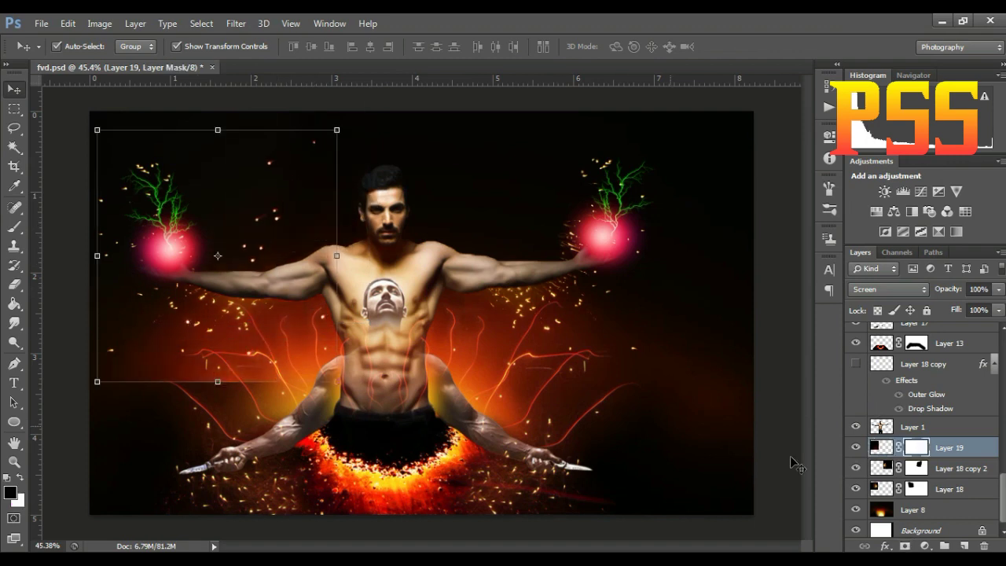
pyautogui.click(14, 227)
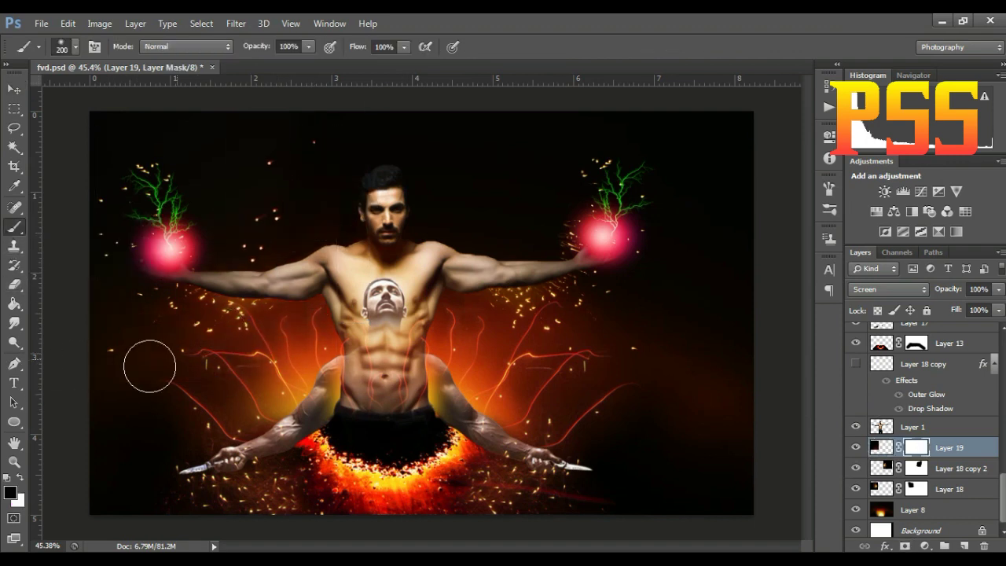
pyautogui.moveTo(338, 369); pyautogui.dragTo(361, 377)
pyautogui.click(15, 89)
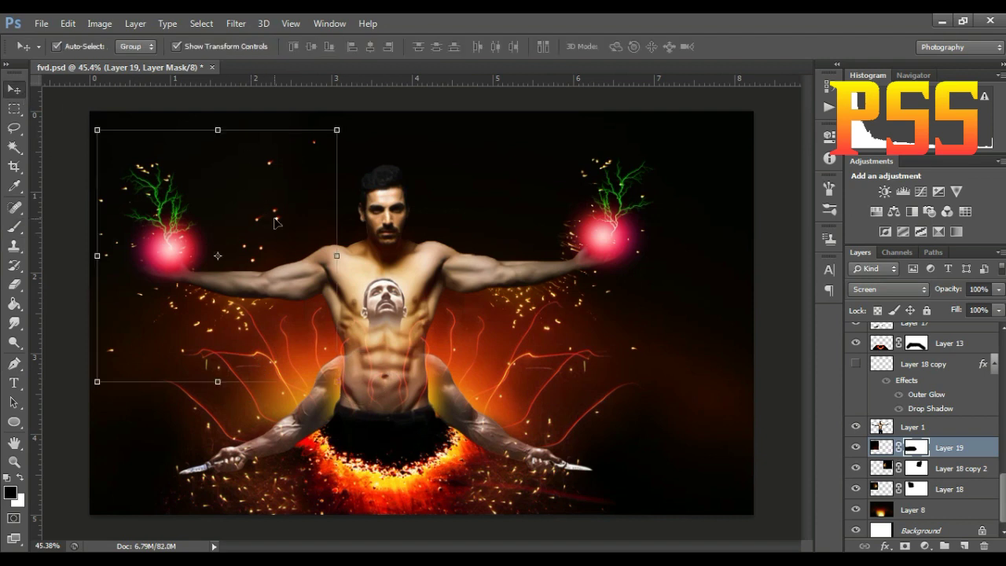
# Shift the spark overlay right, duplicate it, and ready the copy's mask with default colours
pyautogui.moveTo(274, 224); pyautogui.dragTo(534, 252)
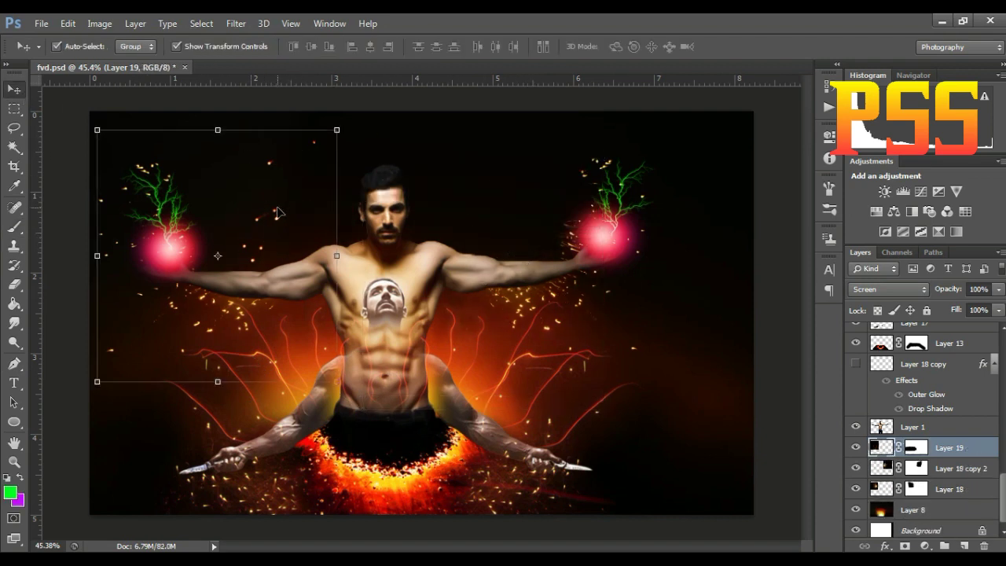
pyautogui.moveTo(281, 222); pyautogui.dragTo(495, 210)
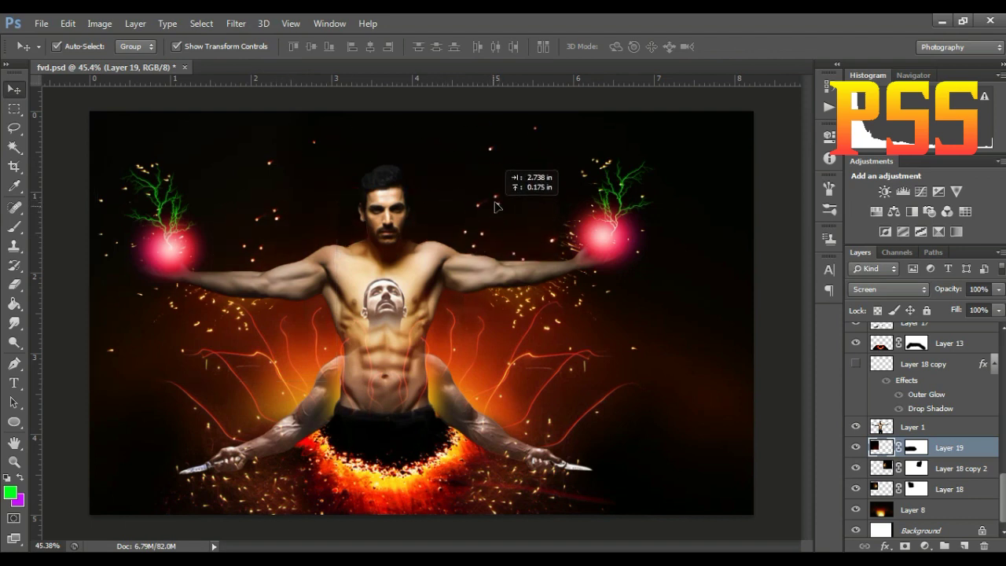
pyautogui.hotkey('ctrl', 'j')
pyautogui.click(14, 226)
pyautogui.click(916, 447)
pyautogui.press('d')
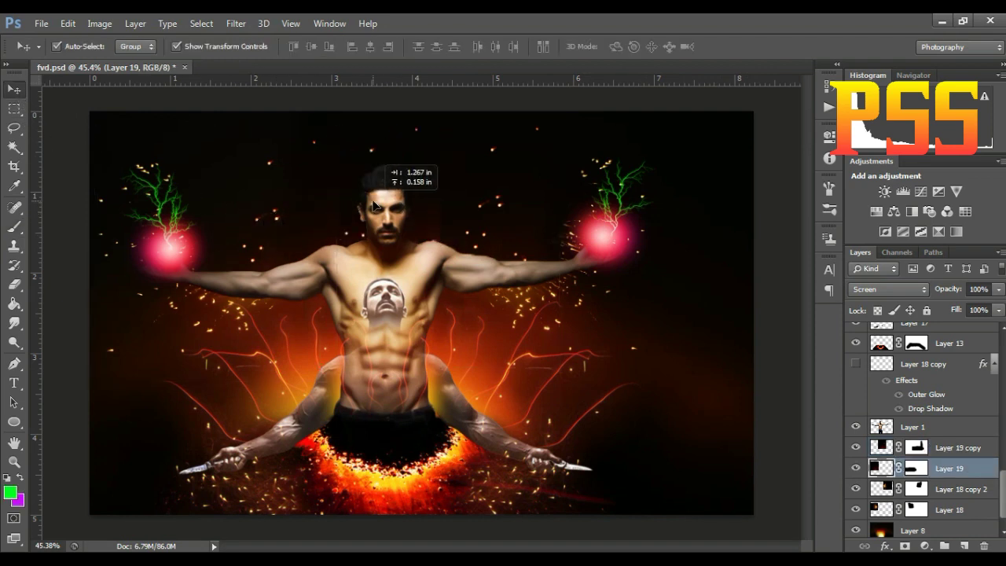
# Make another Layer 19 copy and mask out its unwanted sparks
pyautogui.moveTo(350, 209); pyautogui.dragTo(372, 206)
pyautogui.click(14, 226)
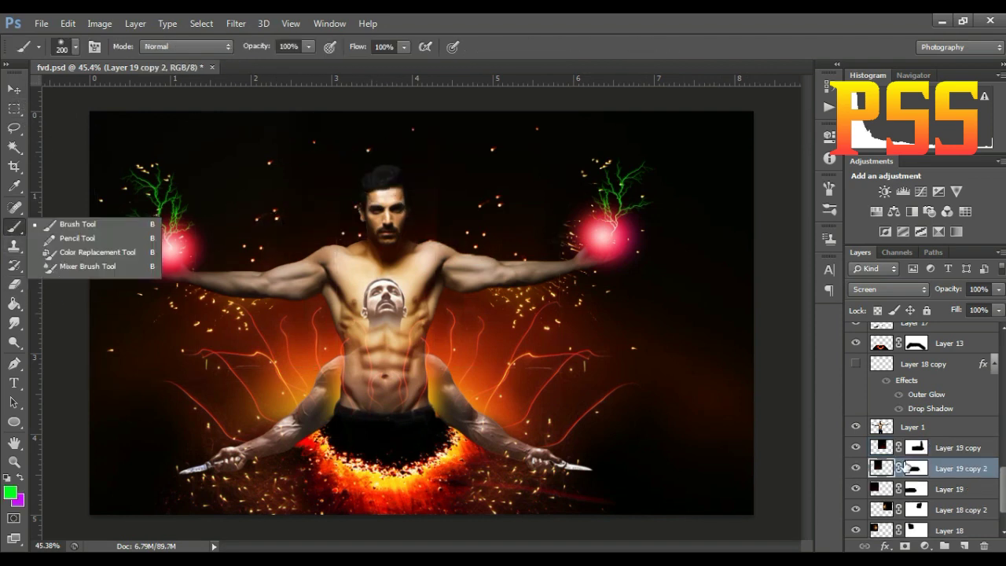
pyautogui.click(916, 468)
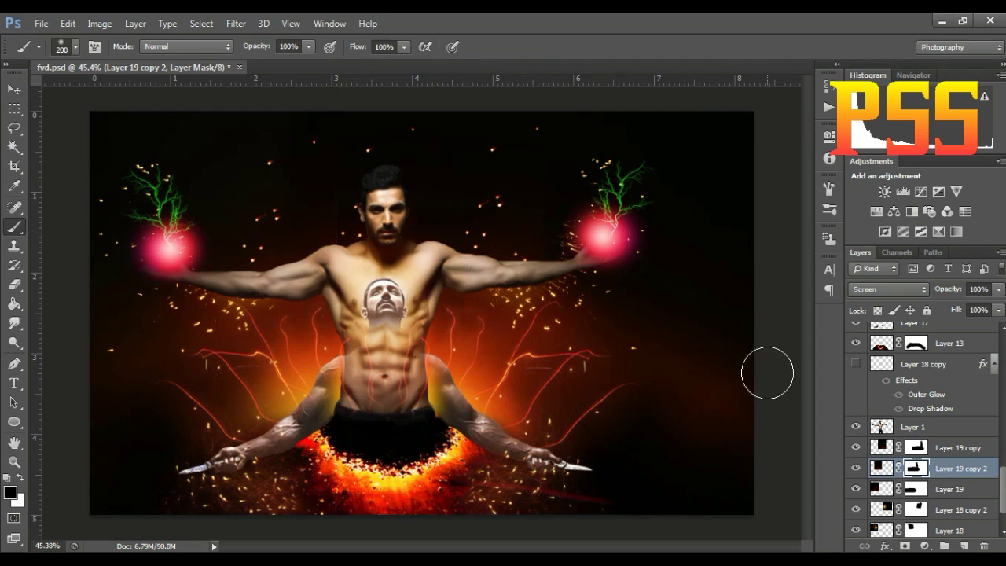
pyautogui.moveTo(375, 107); pyautogui.dragTo(329, 139)
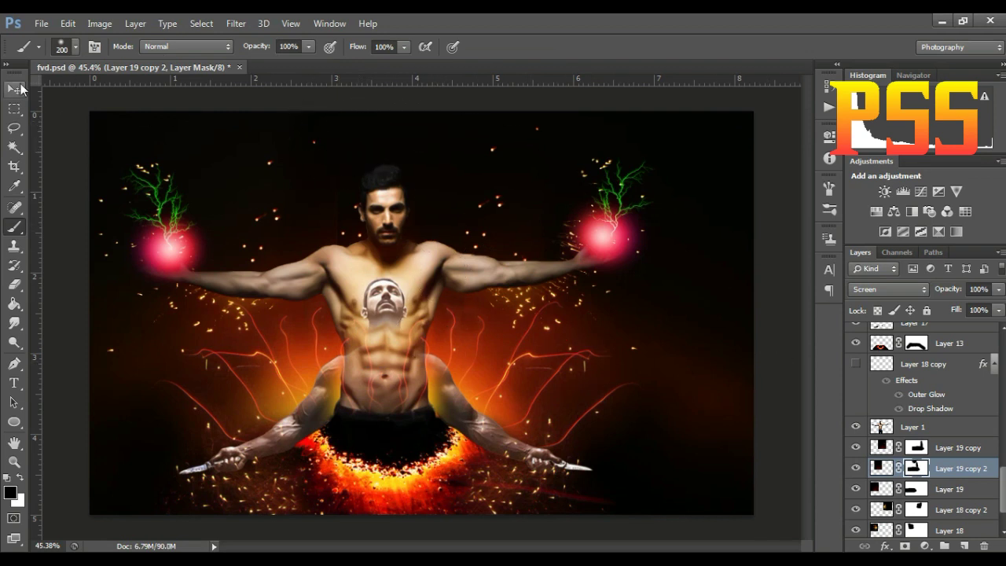
pyautogui.click(14, 89)
pyautogui.click(69, 135)
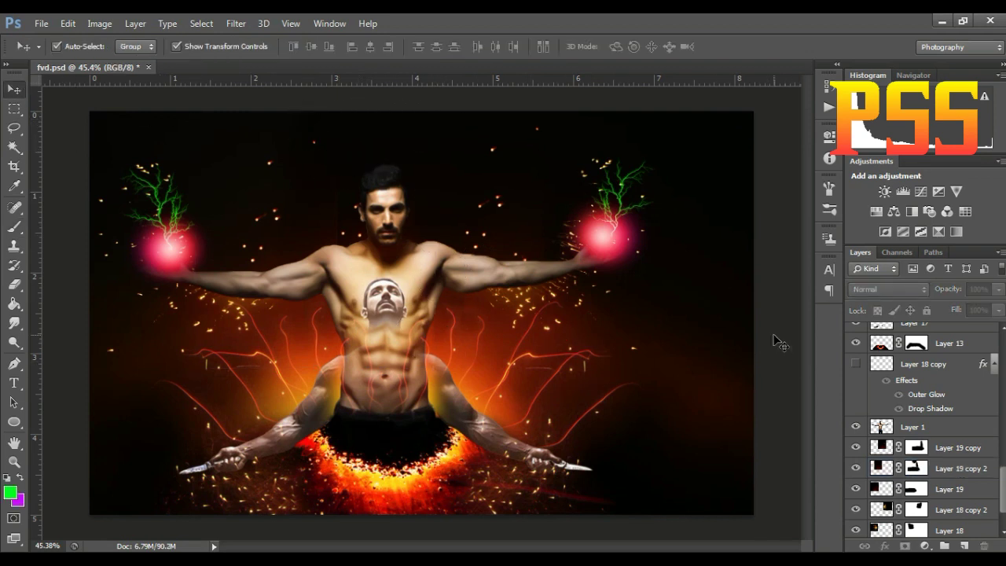
# Create more spark copies, placing them near the left orb and around the head
pyautogui.click(884, 444)
pyautogui.moveTo(481, 202)
pyautogui.mouseDown()
pyautogui.moveTo(605, 460)
pyautogui.moveTo(198, 441)
pyautogui.mouseUp()
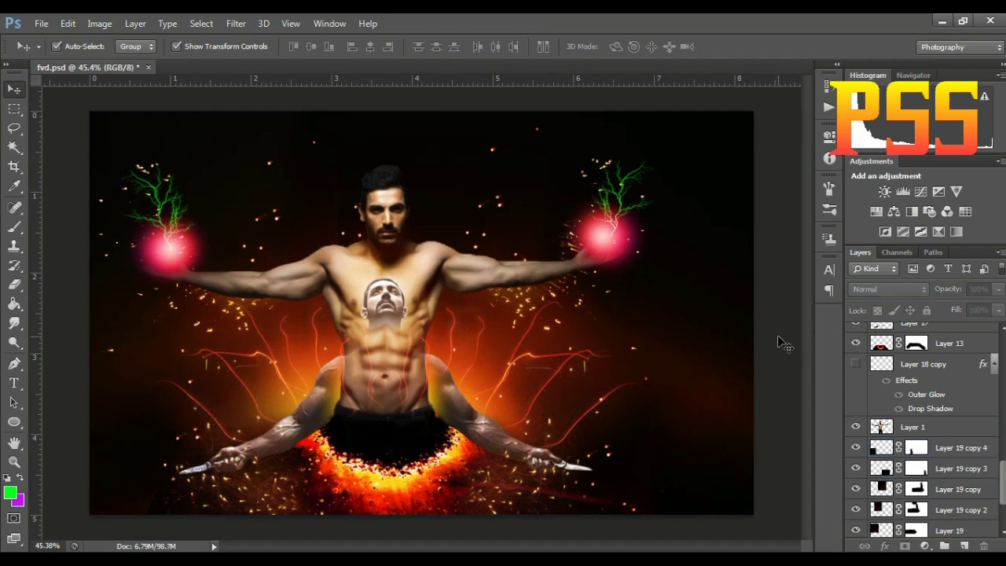
pyautogui.click(283, 209)
pyautogui.press('Return')
pyautogui.moveTo(278, 221)
pyautogui.mouseDown()
pyautogui.moveTo(297, 225)
pyautogui.moveTo(131, 281)
pyautogui.mouseUp()
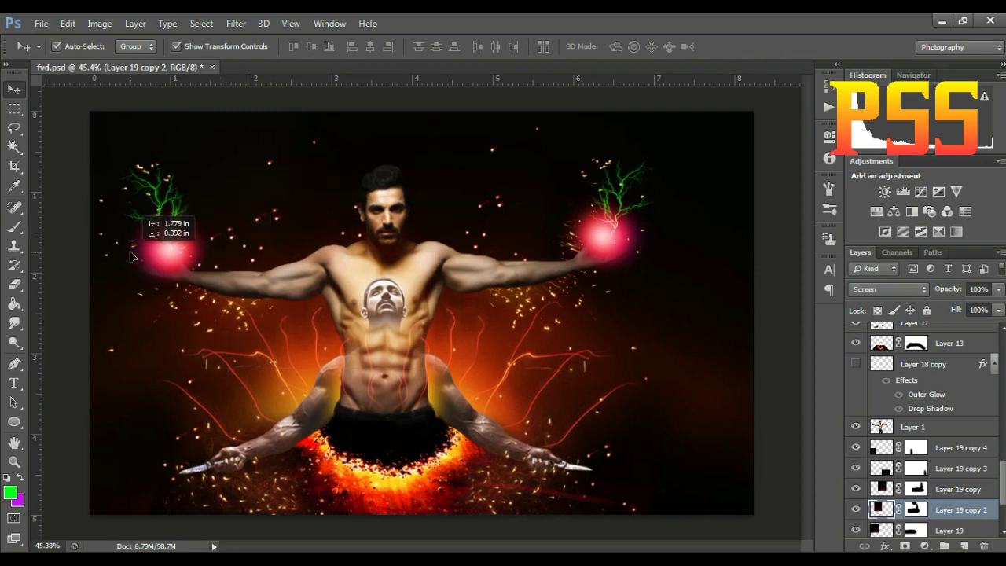
pyautogui.moveTo(130, 281); pyautogui.dragTo(131, 281)
pyautogui.moveTo(226, 259)
pyautogui.mouseDown()
pyautogui.moveTo(547, 240)
pyautogui.moveTo(446, 205)
pyautogui.moveTo(327, 212)
pyautogui.mouseUp()
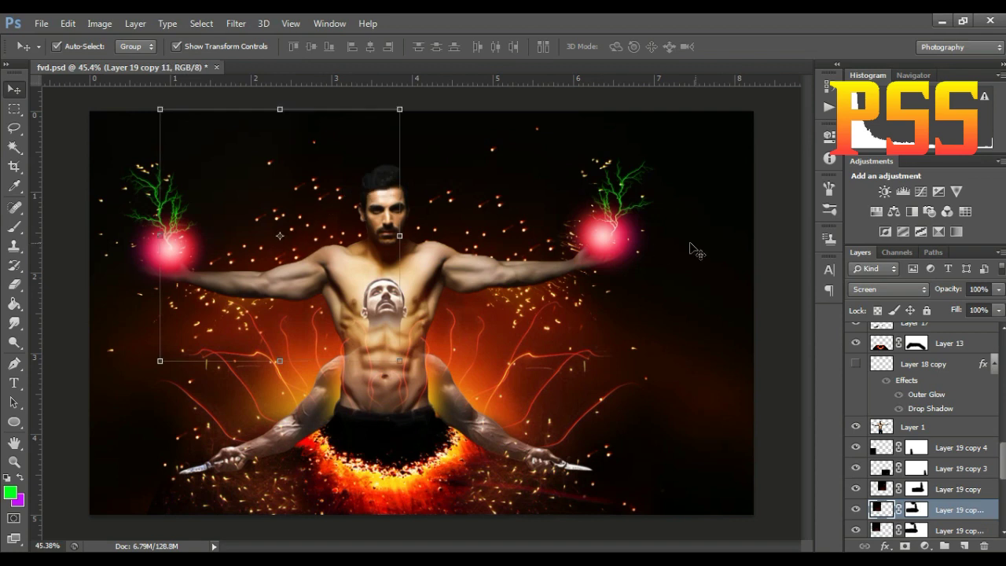
# Select a Layer 19 copy and toggle its visibility off
pyautogui.click(774, 240)
pyautogui.click(340, 205)
pyautogui.click(494, 235)
pyautogui.click(882, 489)
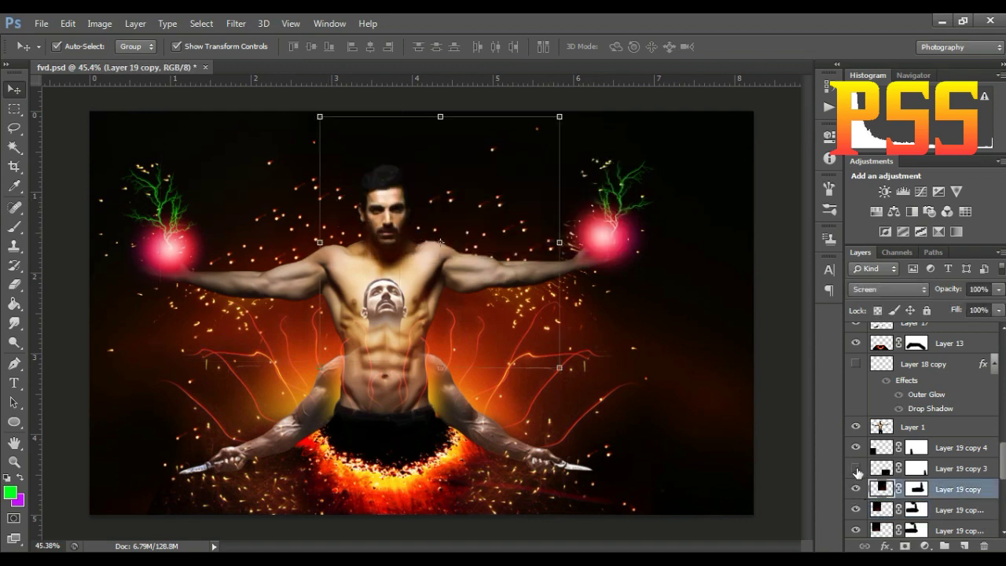
pyautogui.scroll(-3, 856, 471)
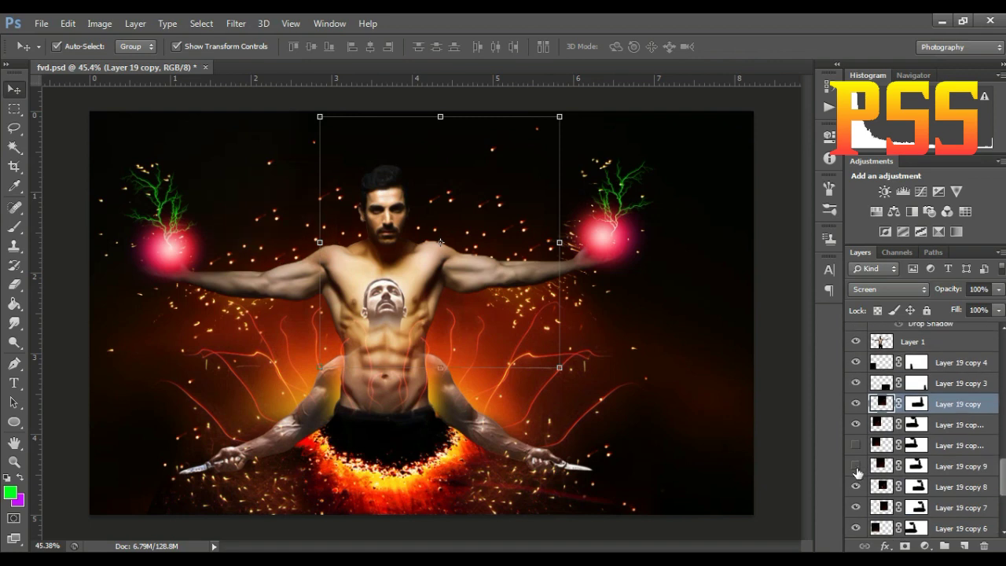
pyautogui.click(856, 403)
pyautogui.click(856, 403)
pyautogui.click(856, 403)
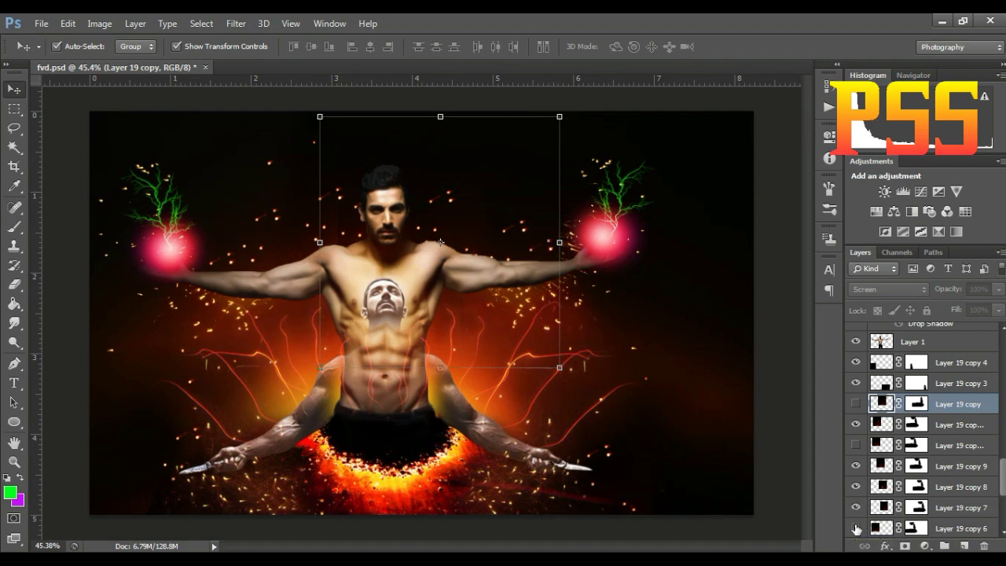
pyautogui.click(791, 444)
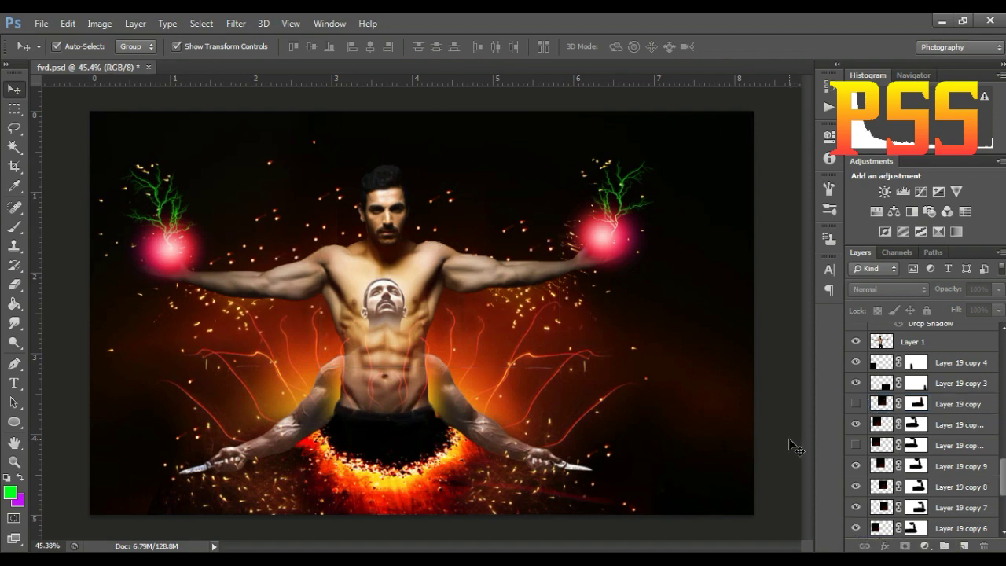
# Hide Layer 19 copies 9, 8, 6, 5 and 2
pyautogui.click(855, 424)
pyautogui.click(855, 466)
pyautogui.click(855, 486)
pyautogui.click(855, 528)
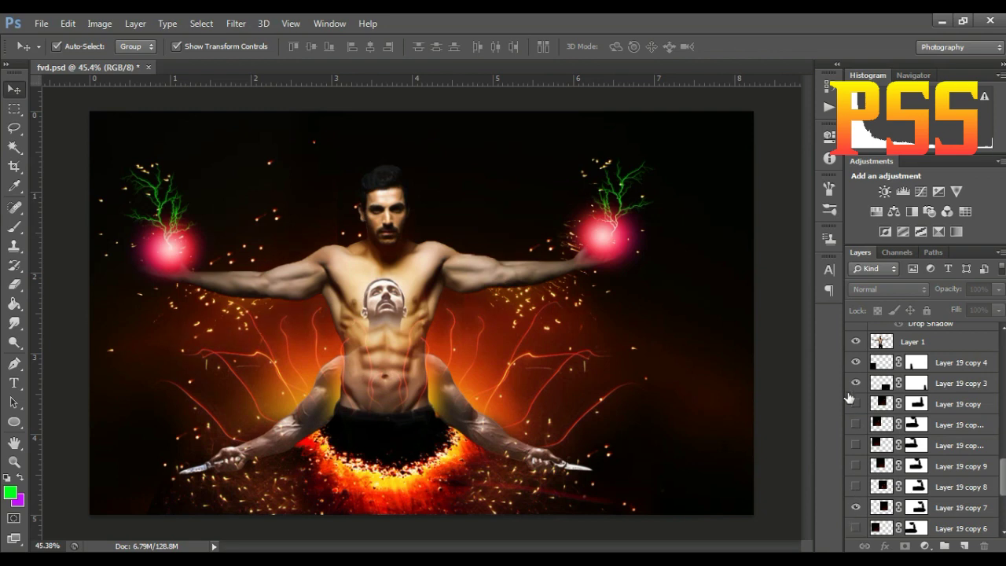
pyautogui.scroll(-5, 858, 472)
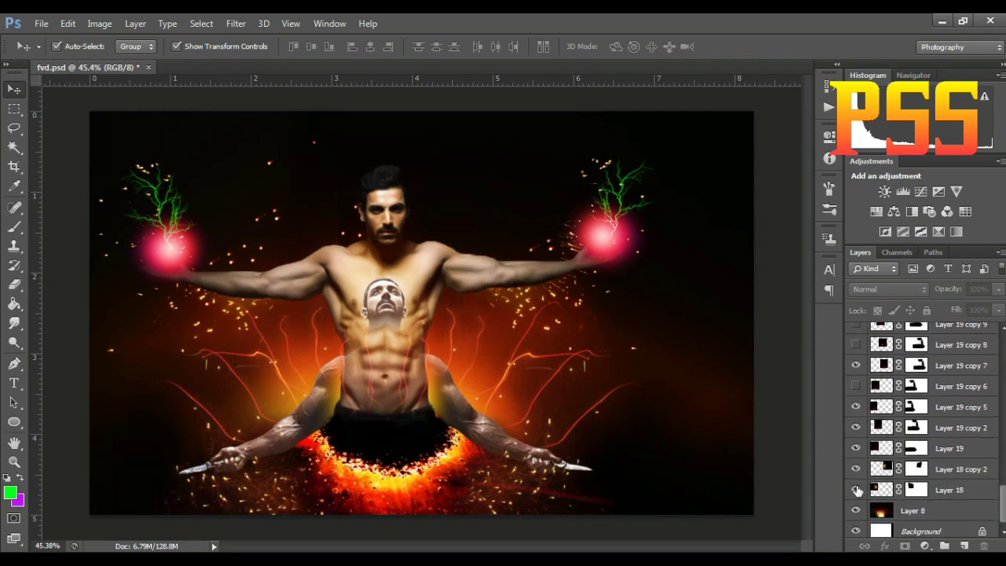
pyautogui.click(856, 406)
pyautogui.click(857, 427)
# Show Layer 19 copies 5, 8 and 9 again
pyautogui.click(856, 407)
pyautogui.click(856, 346)
pyautogui.moveTo(1003, 502); pyautogui.dragTo(1003, 492)
pyautogui.click(856, 393)
pyautogui.click(855, 390)
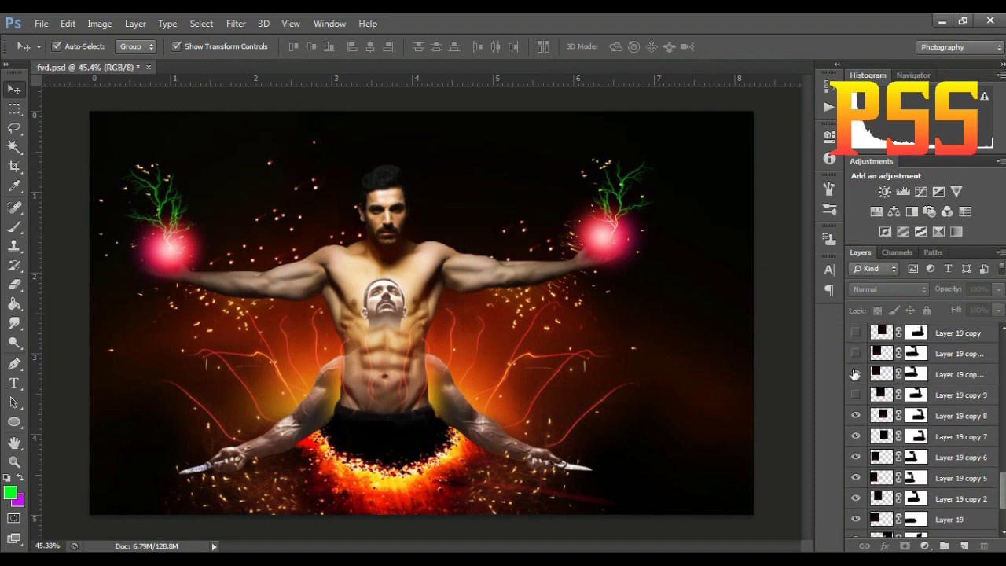
pyautogui.scroll(3, 855, 374)
pyautogui.scroll(1, 855, 378)
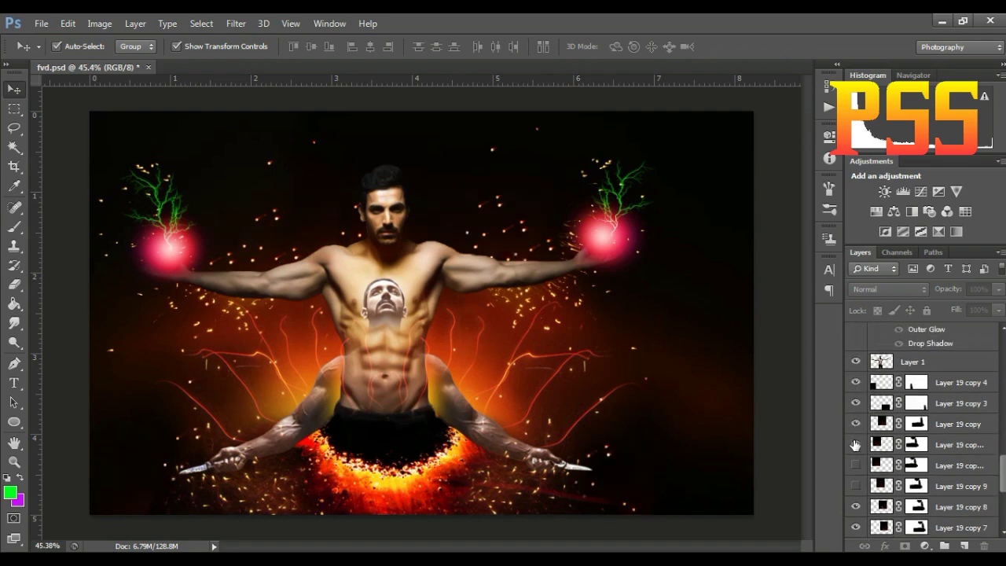
pyautogui.click(856, 486)
# Make the HAPPY BIRTHDAY, ABRAHAM, JOHN and PSS credit text layers visible
pyautogui.click(856, 465)
pyautogui.click(855, 445)
pyautogui.scroll(3, 862, 365)
pyautogui.scroll(3, 862, 365)
pyautogui.scroll(3, 862, 365)
pyautogui.click(855, 332)
pyautogui.click(856, 409)
pyautogui.click(855, 485)
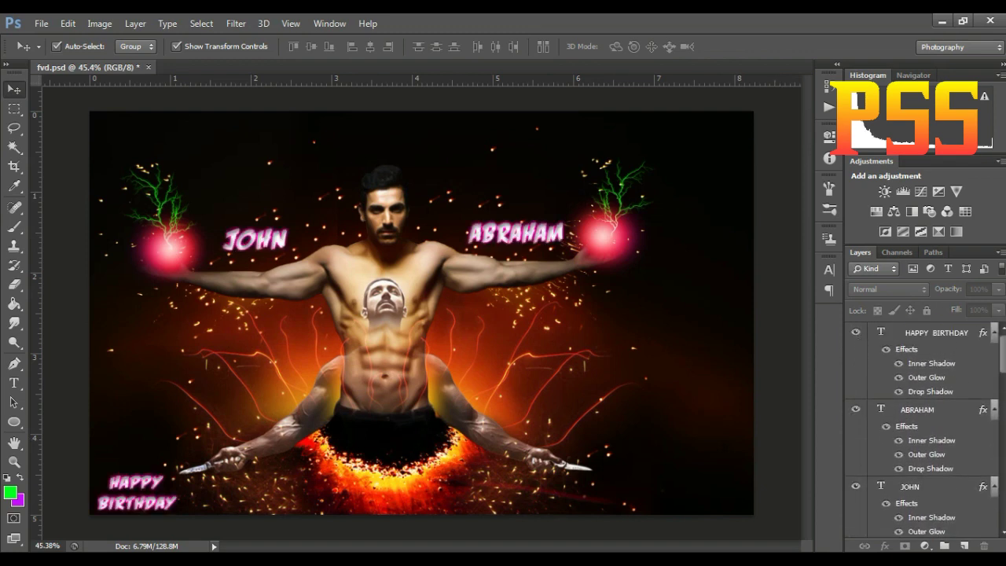
pyautogui.scroll(-3, 856, 455)
pyautogui.click(856, 445)
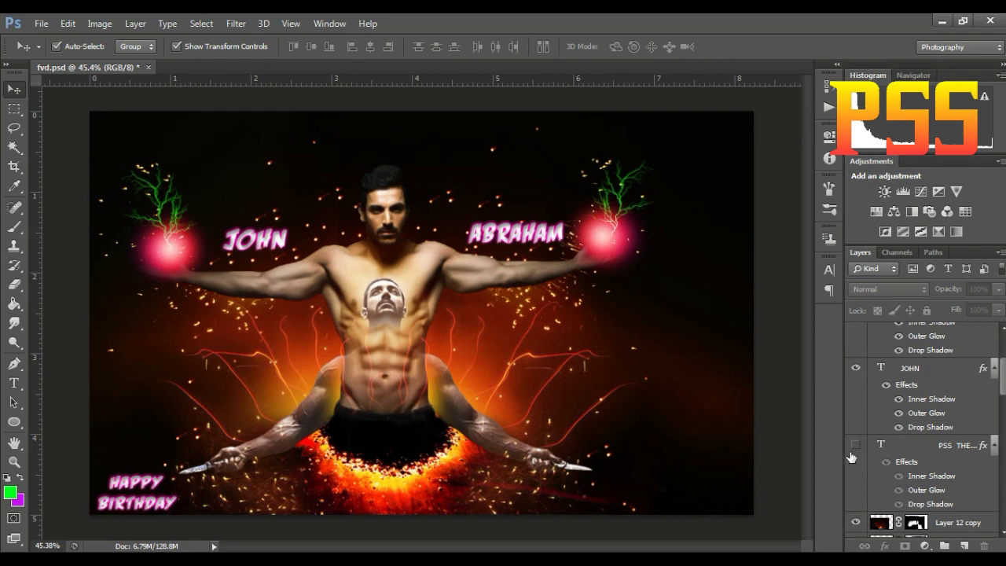
# Enlarge the HAPPY BIRTHDAY text at the bottom left
pyautogui.click(142, 487)
pyautogui.hotkey('ctrl', 't')
pyautogui.moveTo(179, 470)
pyautogui.mouseDown()
pyautogui.moveTo(195, 462)
pyautogui.moveTo(163, 470)
pyautogui.mouseUp()
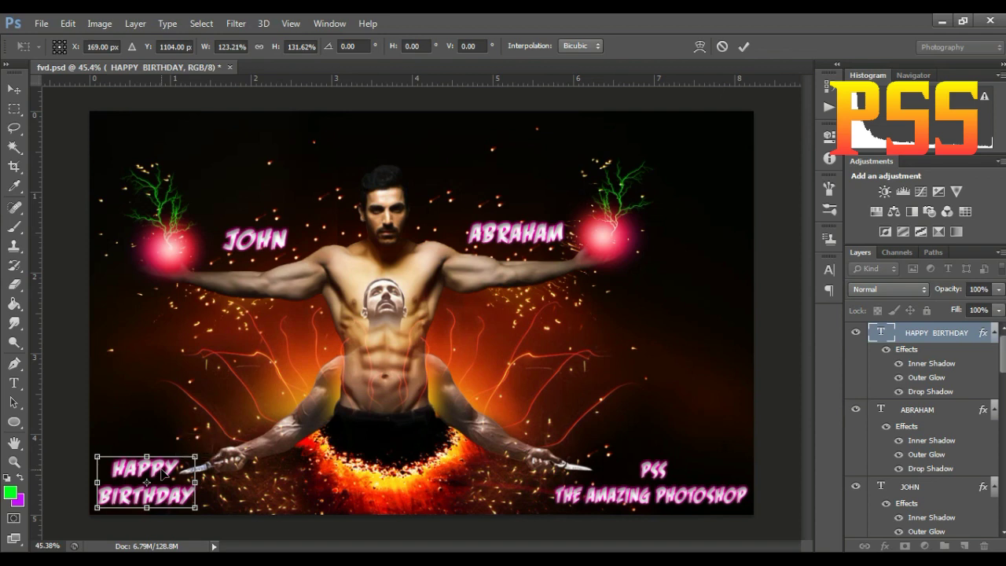
pyautogui.press('Return')
# Widen the PSS credit text and nudge it slightly left
pyautogui.click(645, 493)
pyautogui.hotkey('ctrl', 't')
pyautogui.moveTo(745, 481); pyautogui.dragTo(753, 482)
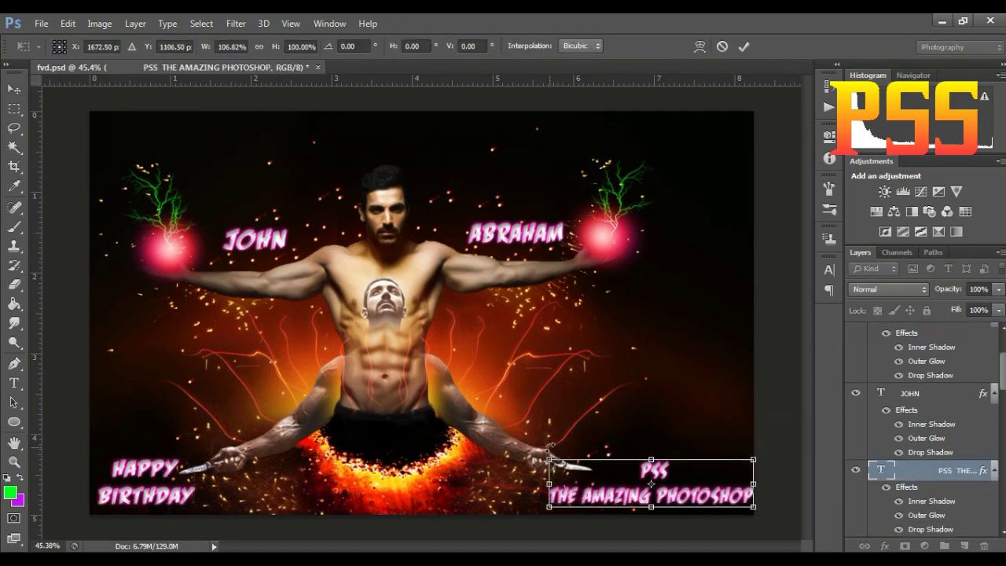
pyautogui.moveTo(683, 501); pyautogui.dragTo(669, 499)
pyautogui.press('Return')
# Leave the JOHN text unchanged and select Layer 1
pyautogui.click(768, 521)
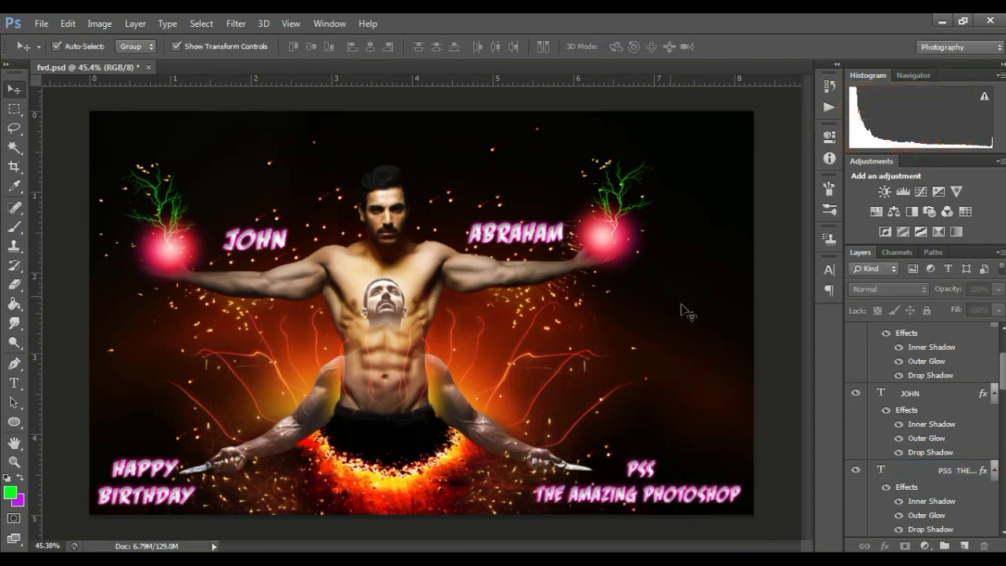
pyautogui.click(275, 240)
pyautogui.click(291, 224)
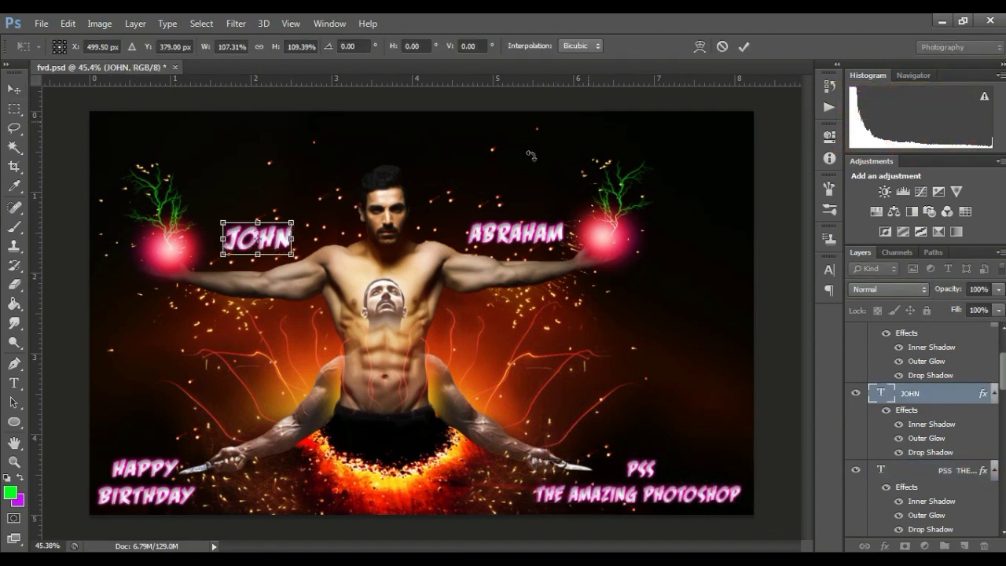
pyautogui.click(731, 48)
pyautogui.click(773, 169)
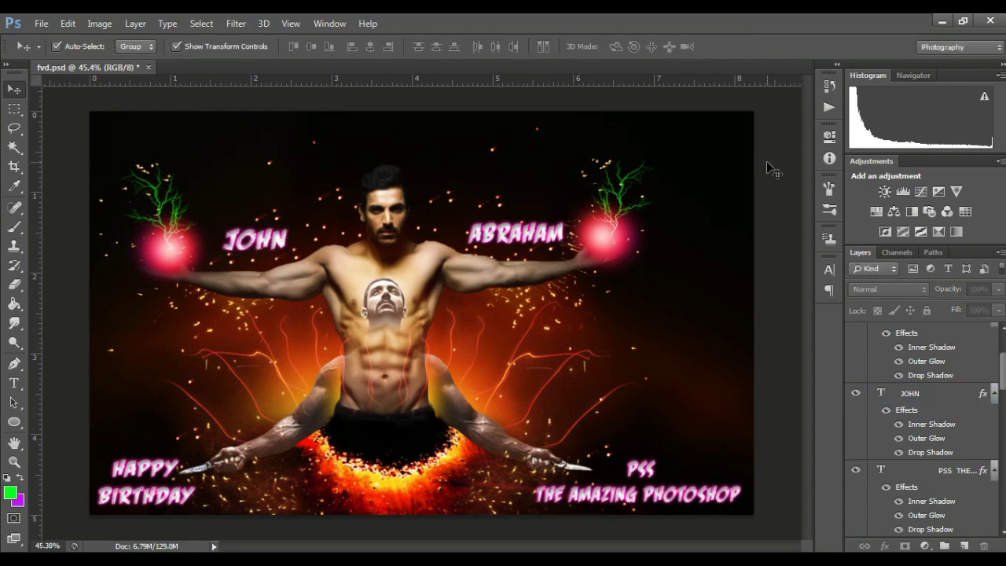
pyautogui.scroll(-3, 920, 440)
pyautogui.scroll(-3, 920, 440)
pyautogui.click(916, 445)
# Apply Brightness/Contrast to Layer 1 with Brightness 6 and Contrast 15
pyautogui.click(100, 23)
pyautogui.click(299, 61)
pyautogui.moveTo(856, 218); pyautogui.dragTo(869, 221)
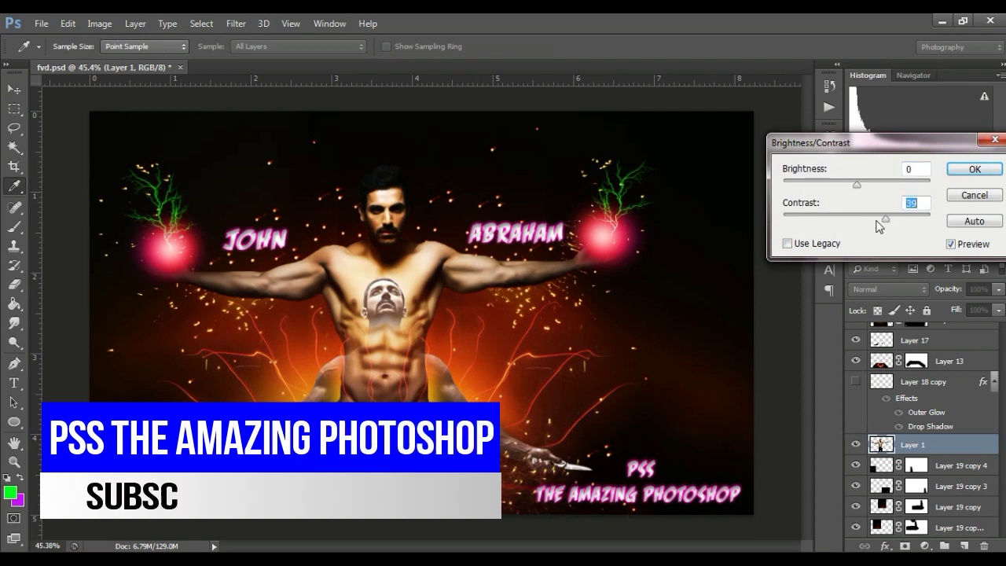
pyautogui.moveTo(857, 184); pyautogui.dragTo(860, 183)
pyautogui.moveTo(869, 219); pyautogui.dragTo(867, 220)
pyautogui.click(974, 168)
# Choose the Dodge tool and zoom in on the man's left arm near JOHN
pyautogui.press('v')
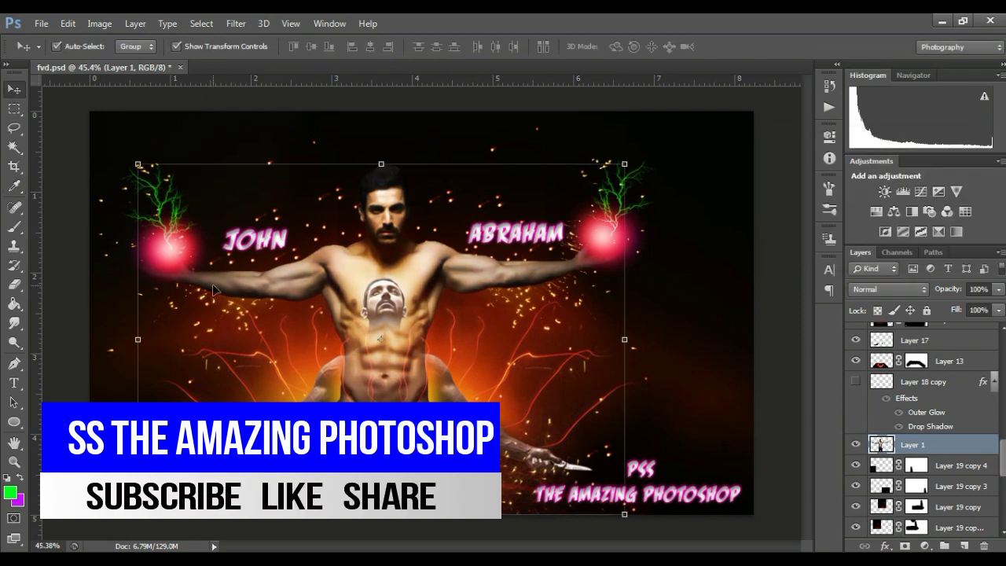
pyautogui.click(14, 343)
pyautogui.click(54, 344)
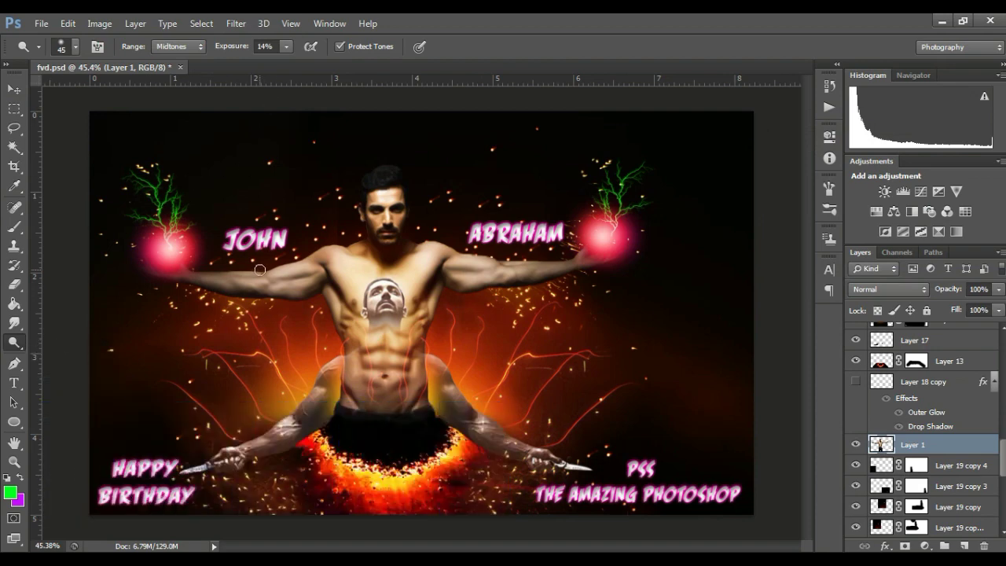
pyautogui.click(14, 463)
pyautogui.click(301, 201)
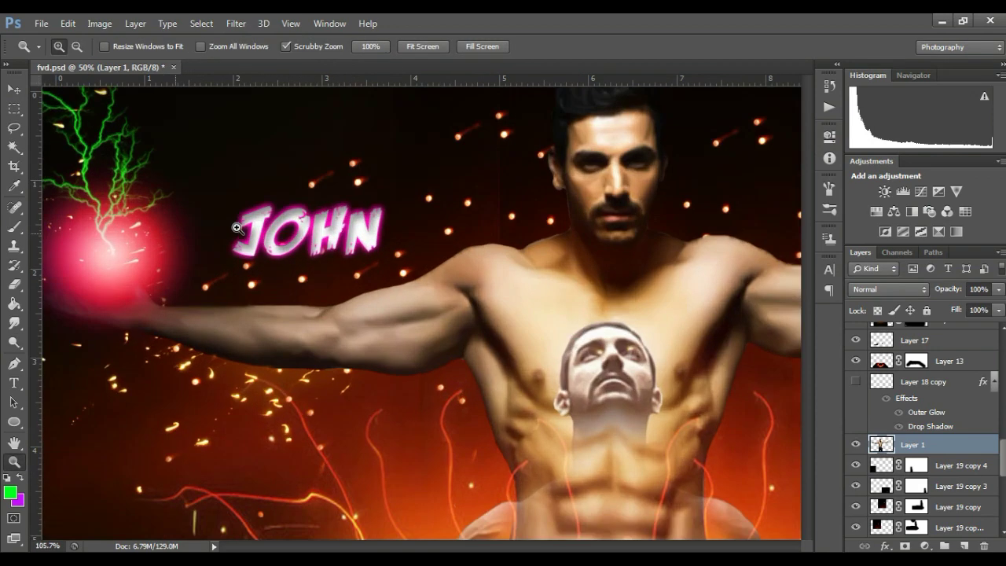
pyautogui.moveTo(208, 227); pyautogui.dragTo(225, 229)
pyautogui.press('o')
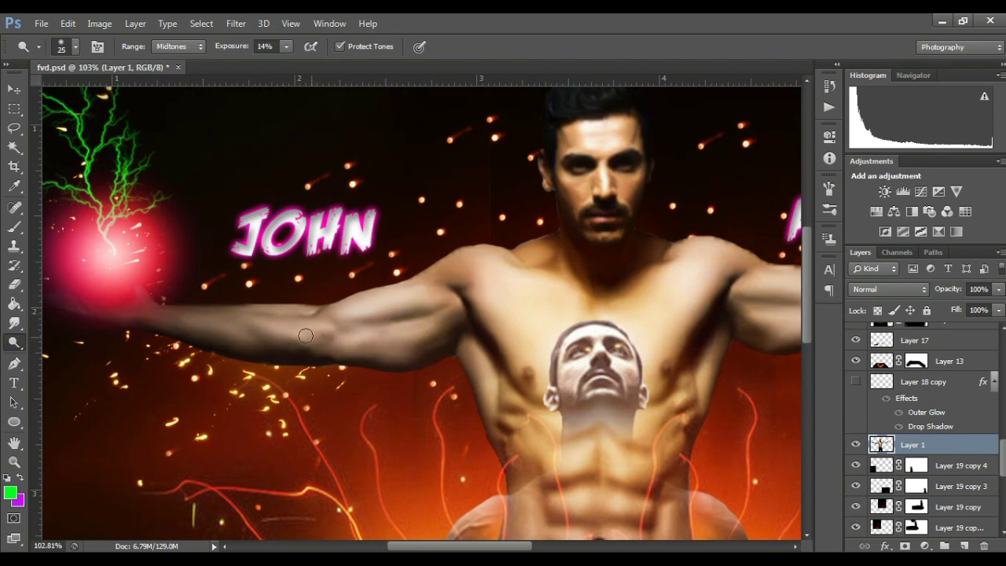
# Burn shading along the upper left arm, with exposure lowered to 19% and brush size 45
pyautogui.rightClick(23, 351)
pyautogui.click(63, 358)
pyautogui.moveTo(441, 311); pyautogui.dragTo(448, 335)
pyautogui.moveTo(287, 47); pyautogui.dragTo(269, 62)
pyautogui.press(']')
pyautogui.press(']')
pyautogui.rightClick(14, 343)
pyautogui.click(55, 337)
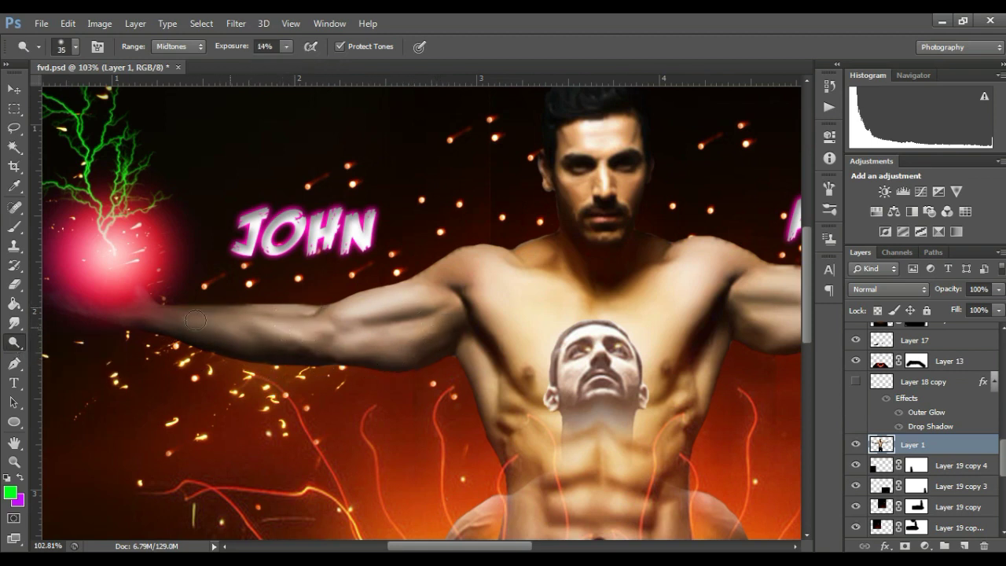
# Burn the underside of the right arm with a 35 brush
pyautogui.hscroll(3, 455, 525)
pyautogui.hscroll(2, 436, 371)
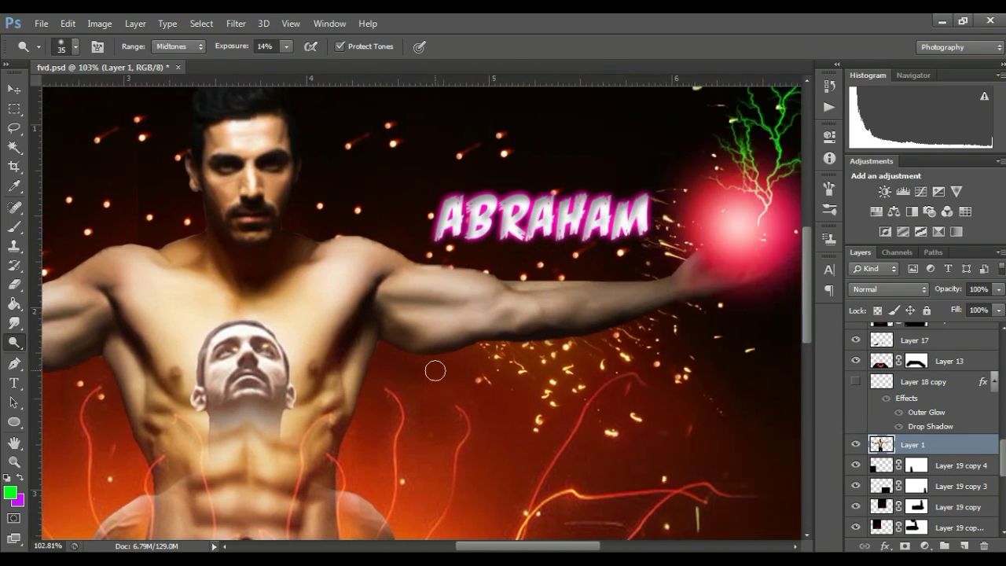
pyautogui.rightClick(15, 342)
pyautogui.click(55, 358)
pyautogui.press('[')
pyautogui.moveTo(393, 307); pyautogui.dragTo(467, 308)
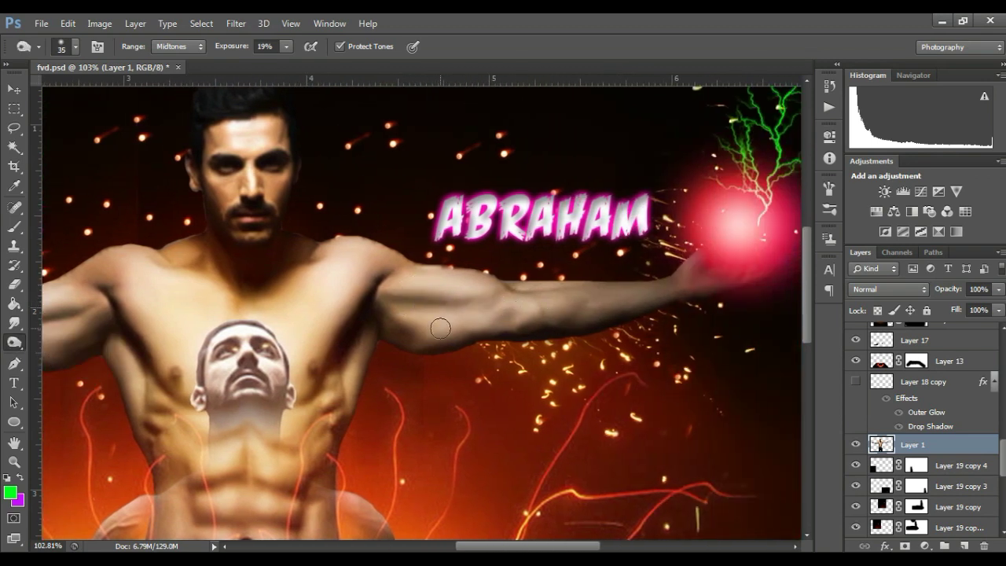
# Dodge the underside of the right arm and the torso, enlarging the brush to 40
pyautogui.rightClick(15, 343)
pyautogui.click(55, 341)
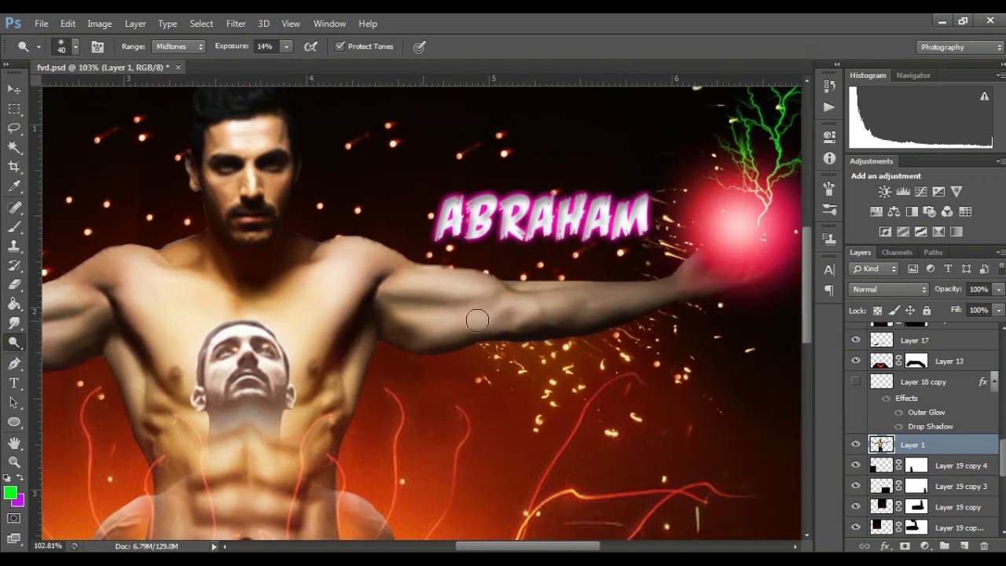
pyautogui.moveTo(487, 311); pyautogui.dragTo(680, 297)
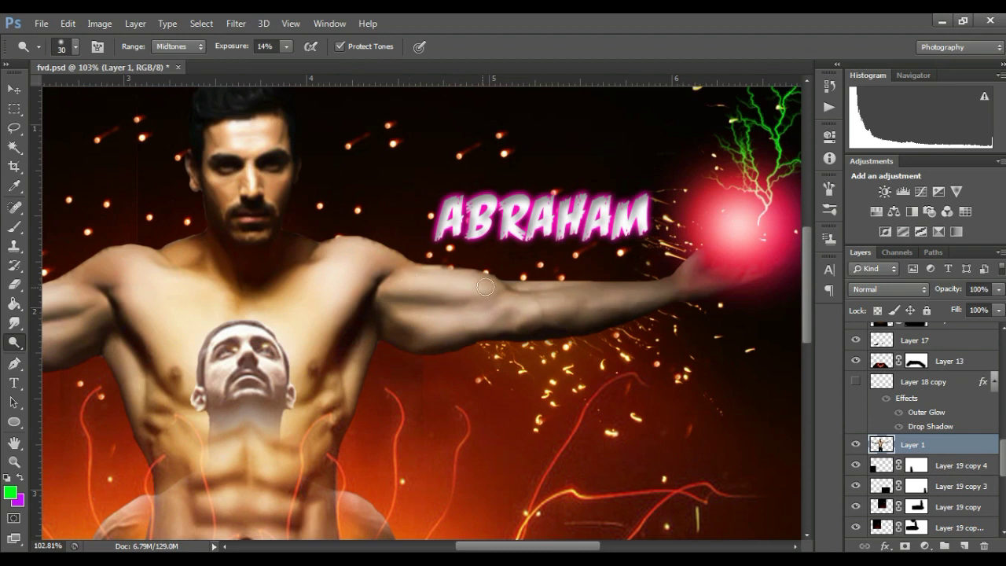
pyautogui.moveTo(808, 306); pyautogui.dragTo(809, 260)
pyautogui.press(']')
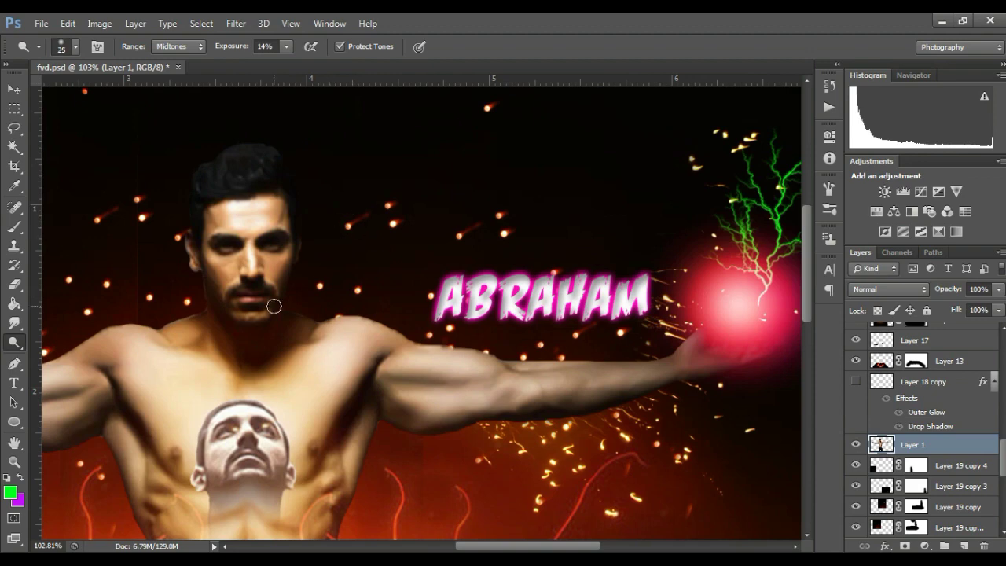
pyautogui.moveTo(805, 272); pyautogui.dragTo(807, 322)
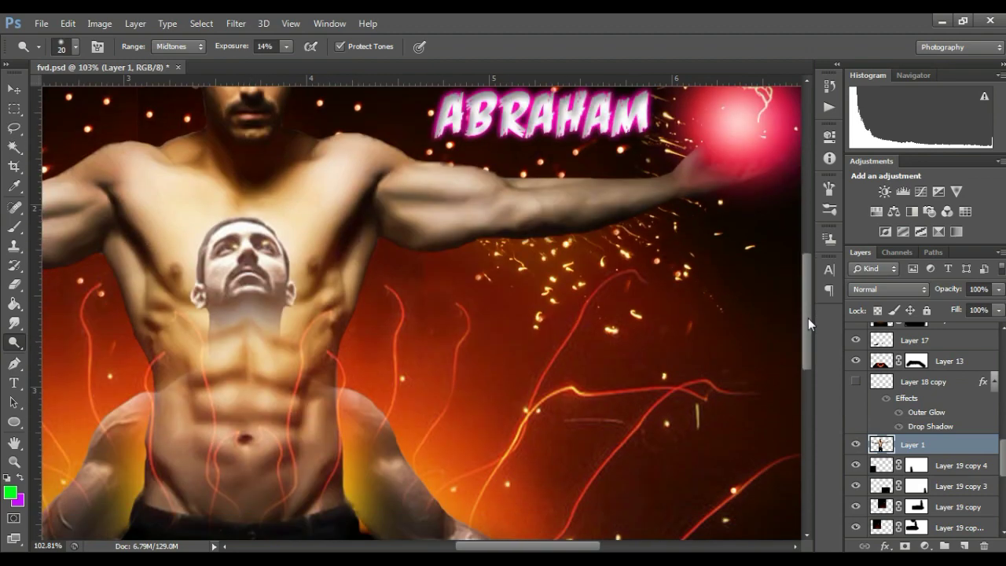
pyautogui.moveTo(808, 317); pyautogui.dragTo(810, 338)
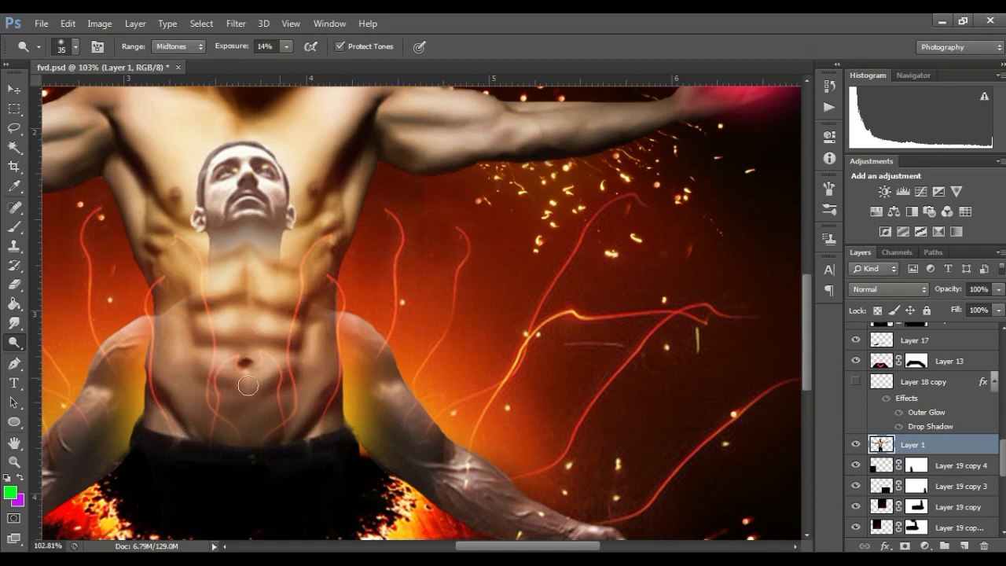
# Toggle between the Burn and Dodge tools, then zoom out to see more of the poster
pyautogui.hotkey('shift', 'o')
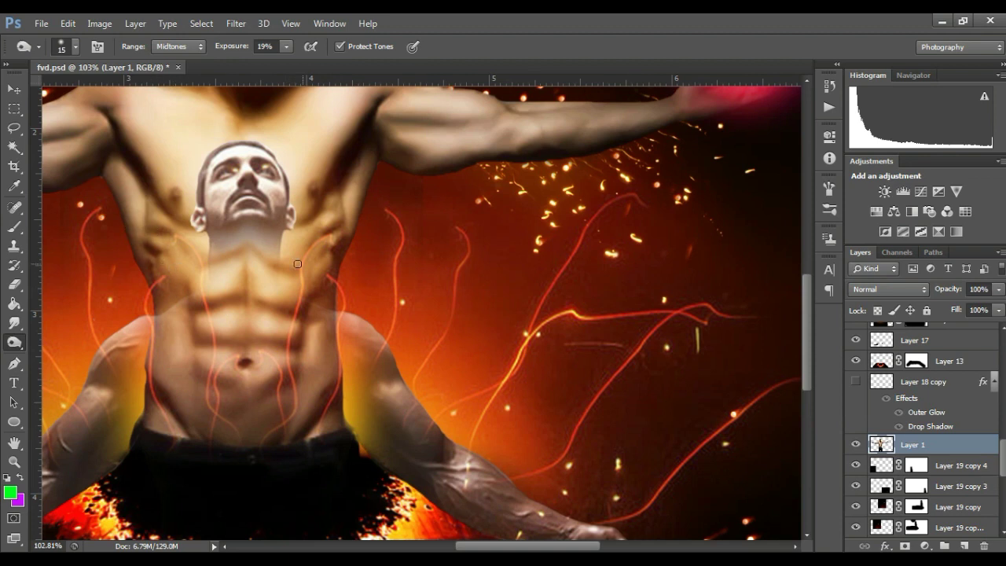
pyautogui.rightClick(14, 342)
pyautogui.click(69, 338)
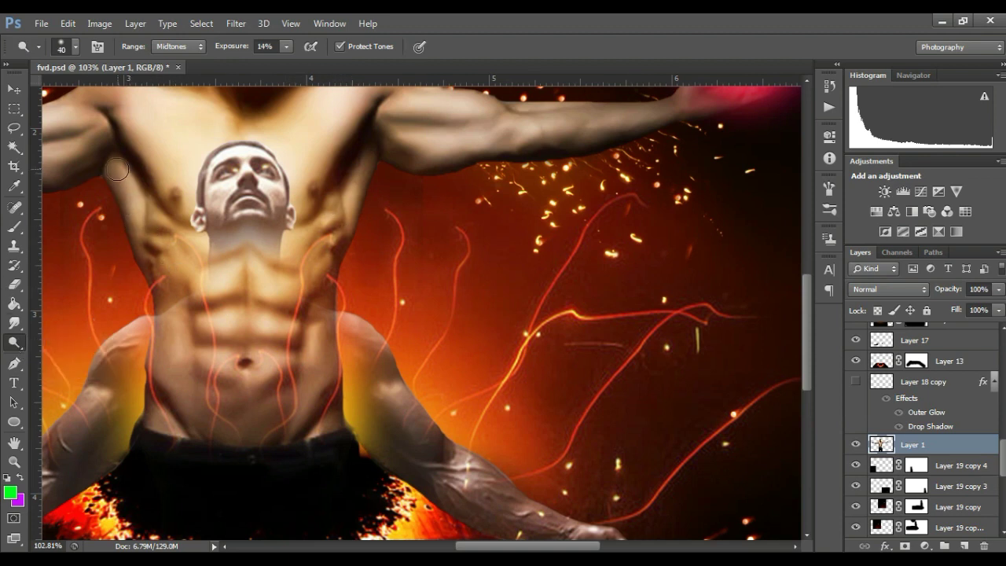
pyautogui.press('z')
pyautogui.moveTo(464, 202)
pyautogui.mouseDown()
pyautogui.moveTo(390, 242)
pyautogui.moveTo(346, 243)
pyautogui.mouseUp()
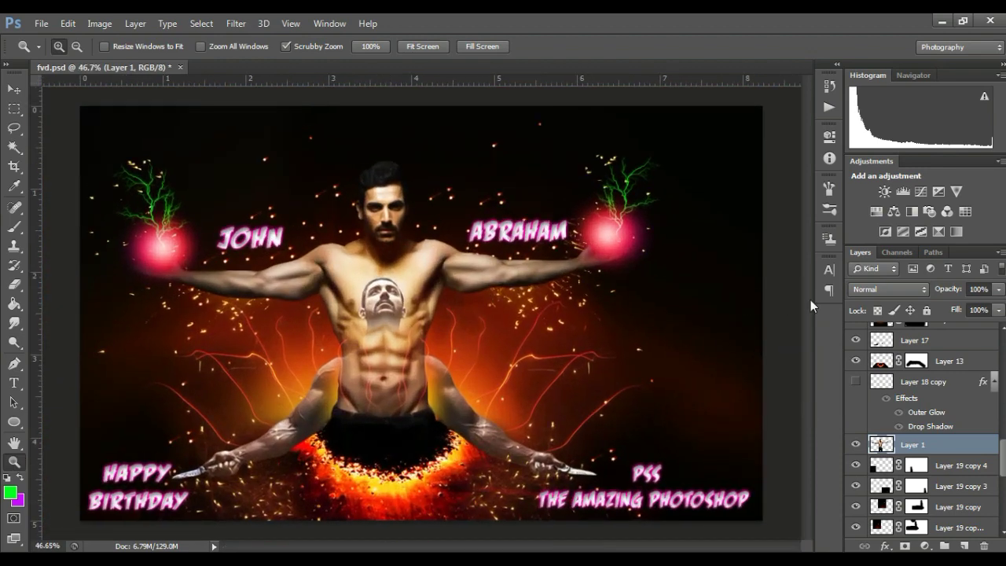
pyautogui.scroll(2, 793, 314)
# Apply Brightness/Contrast to Layer 2 with Brightness 14 and Contrast 18
pyautogui.scroll(3, 1004, 464)
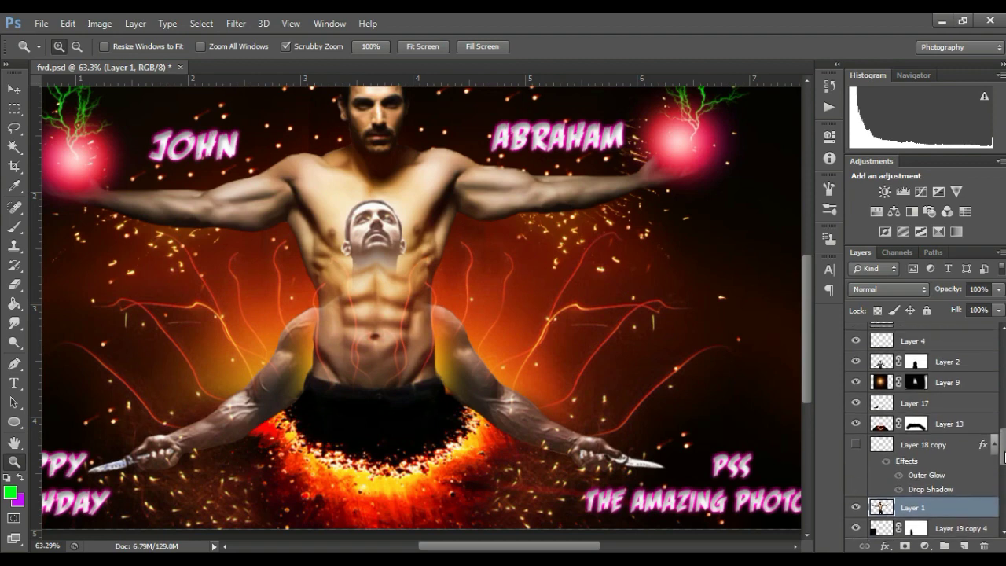
pyautogui.scroll(3, 1004, 458)
pyautogui.click(882, 449)
pyautogui.click(99, 23)
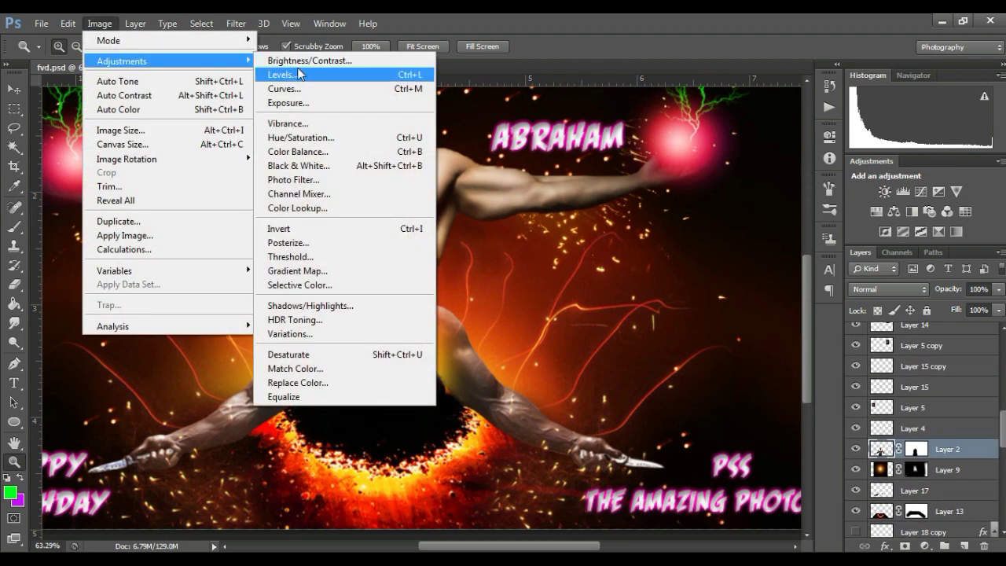
pyautogui.click(308, 61)
pyautogui.moveTo(868, 217); pyautogui.dragTo(869, 217)
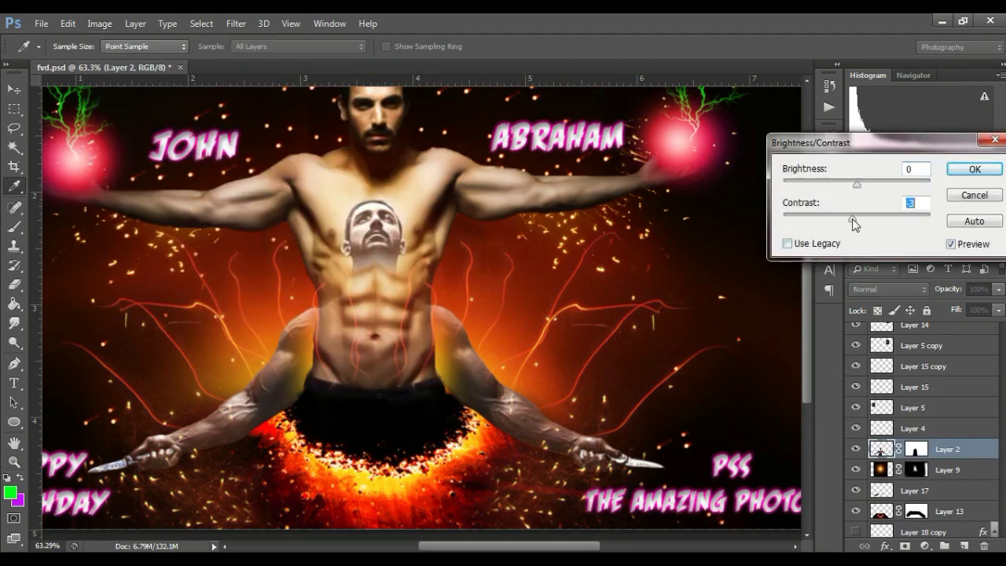
pyautogui.moveTo(856, 184); pyautogui.dragTo(856, 192)
pyautogui.click(972, 168)
# Pick the Dodge tool, then switch to the Burn tool
pyautogui.press('z')
pyautogui.click(14, 342)
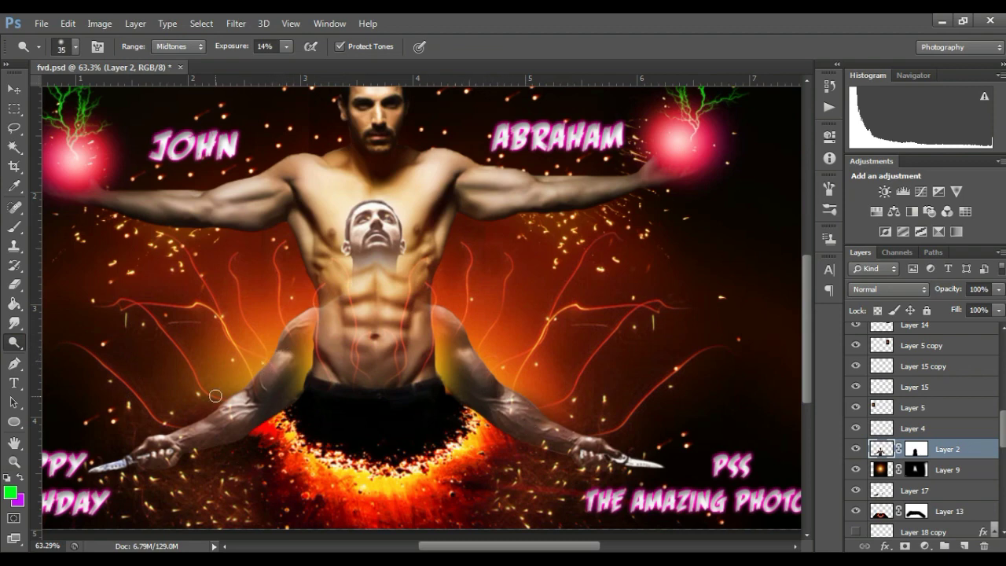
pyautogui.rightClick(14, 342)
pyautogui.click(63, 356)
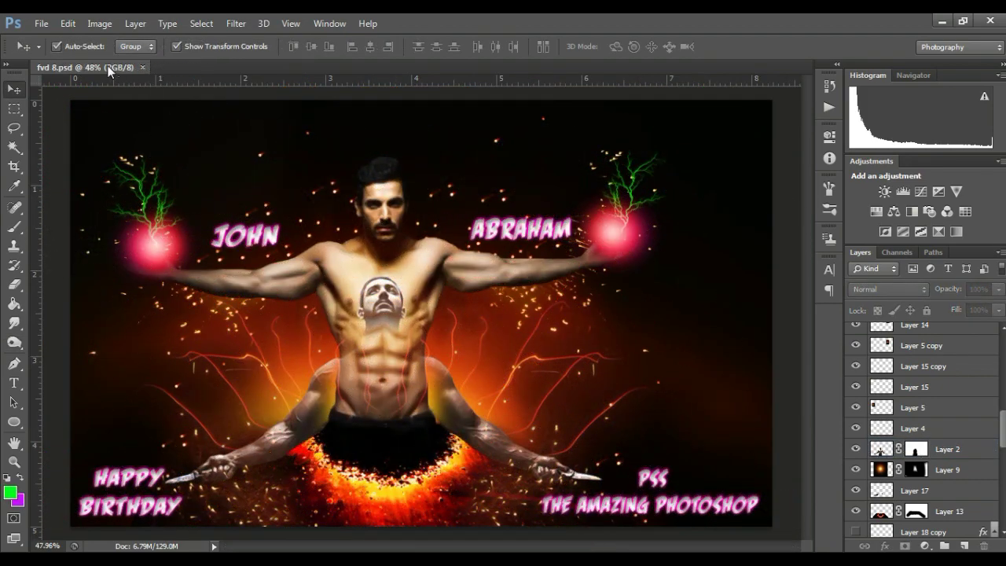
# Float fvd 8.psd into its own window, maximize it, and zoom to 66.7%
pyautogui.moveTo(108, 68); pyautogui.dragTo(151, 85)
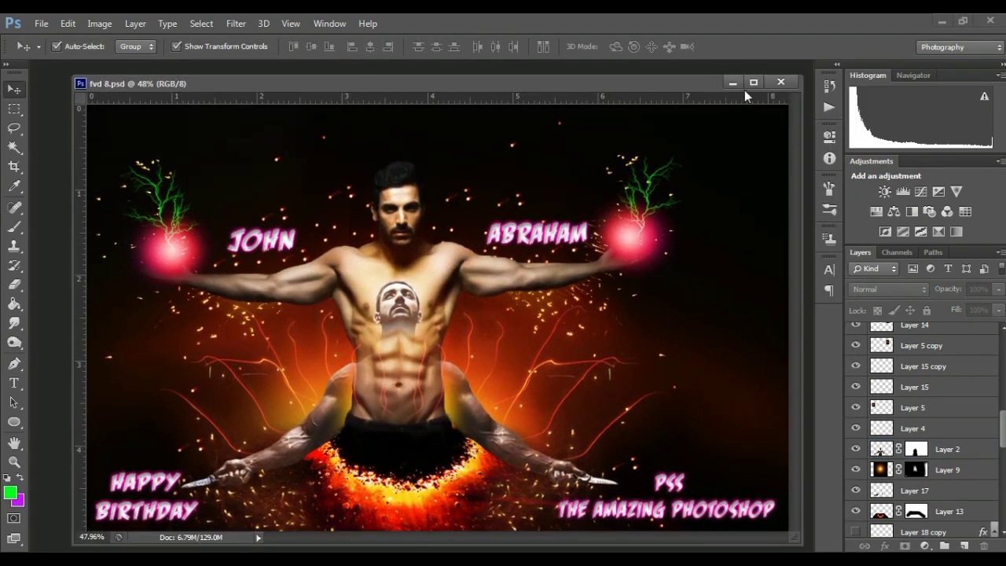
pyautogui.doubleClick(744, 88)
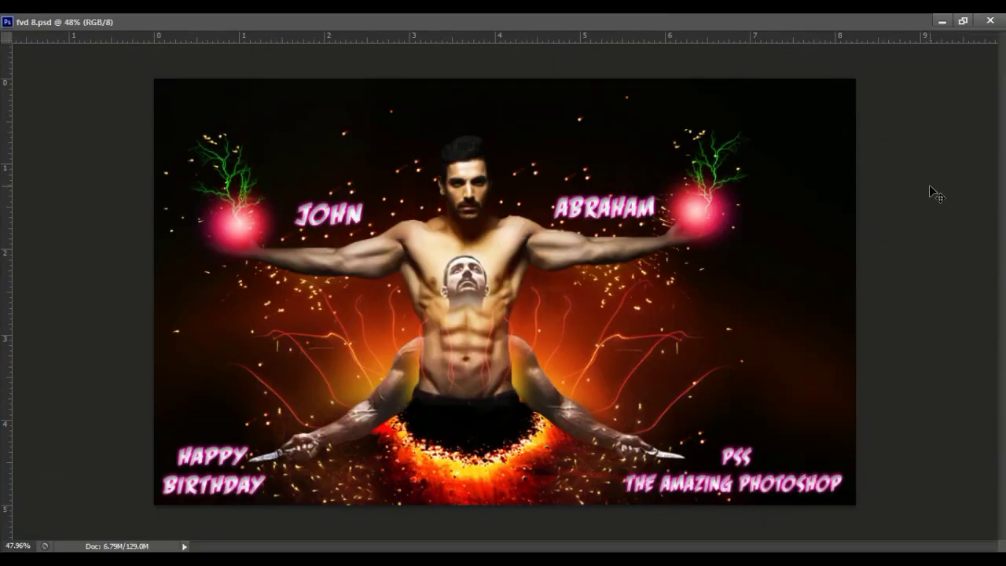
pyautogui.hotkey('ctrl', '+')
pyautogui.hotkey('ctrl', '+')
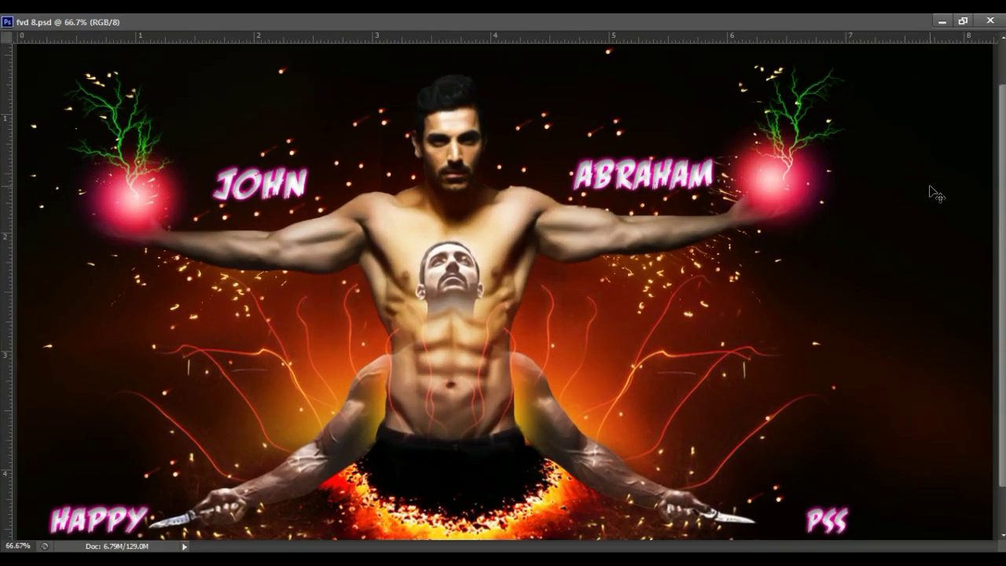